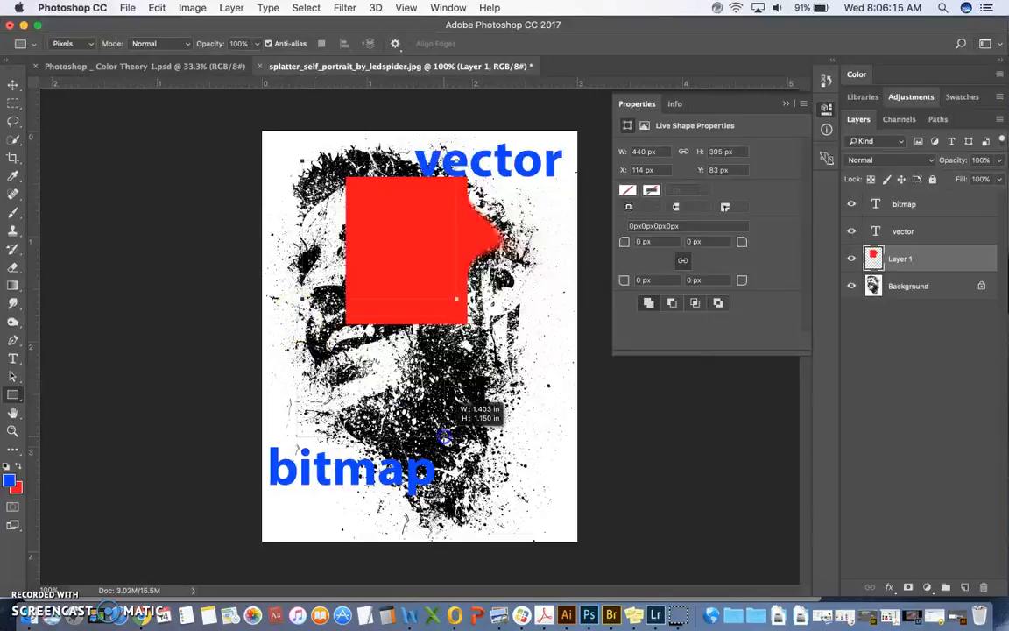
Step: Paint a series of overlapping blue pixel rectangles on Layer 1, covering most of the portrait's face
drag(340, 283, 417, 350)
drag(387, 228, 480, 301)
drag(424, 274, 506, 377)
drag(326, 233, 395, 300)
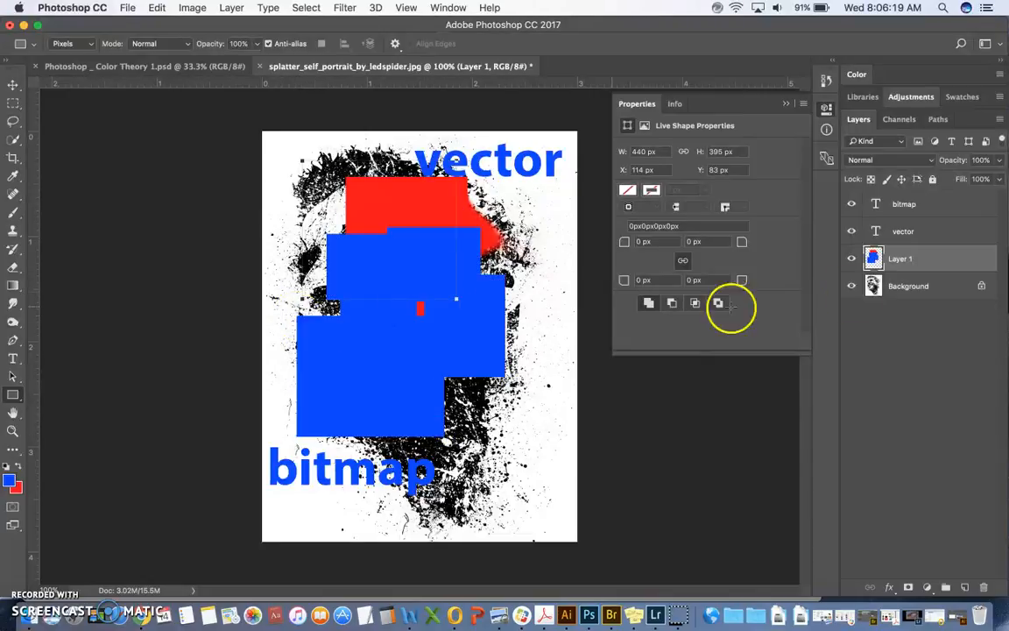
drag(422, 201, 545, 293)
drag(280, 187, 468, 297)
drag(300, 260, 385, 385)
drag(418, 290, 563, 389)
drag(391, 268, 467, 327)
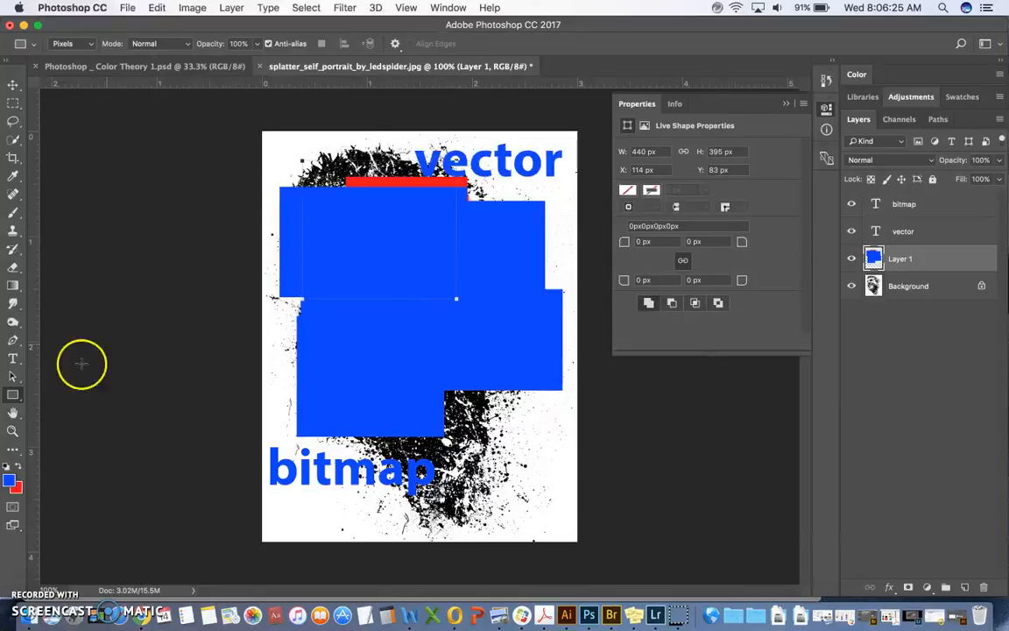
Step: Draw a red vector rectangle about 203 × 178 px in Shape mode over the blue area and move it to about X 151, Y 252 px
drag(13, 394, 48, 396)
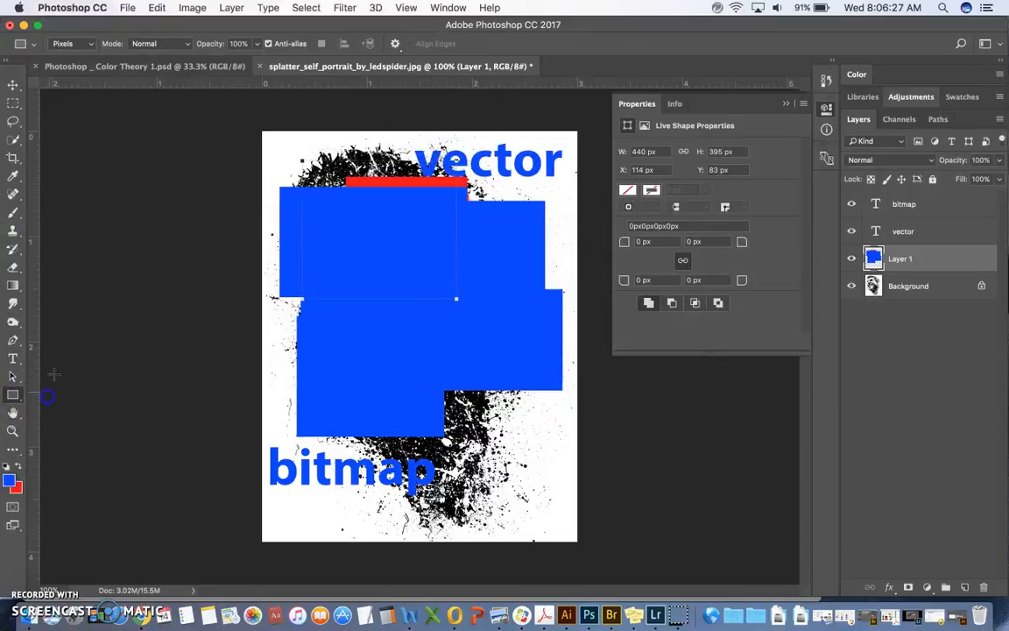
click(85, 45)
click(70, 33)
click(80, 42)
click(78, 33)
click(19, 471)
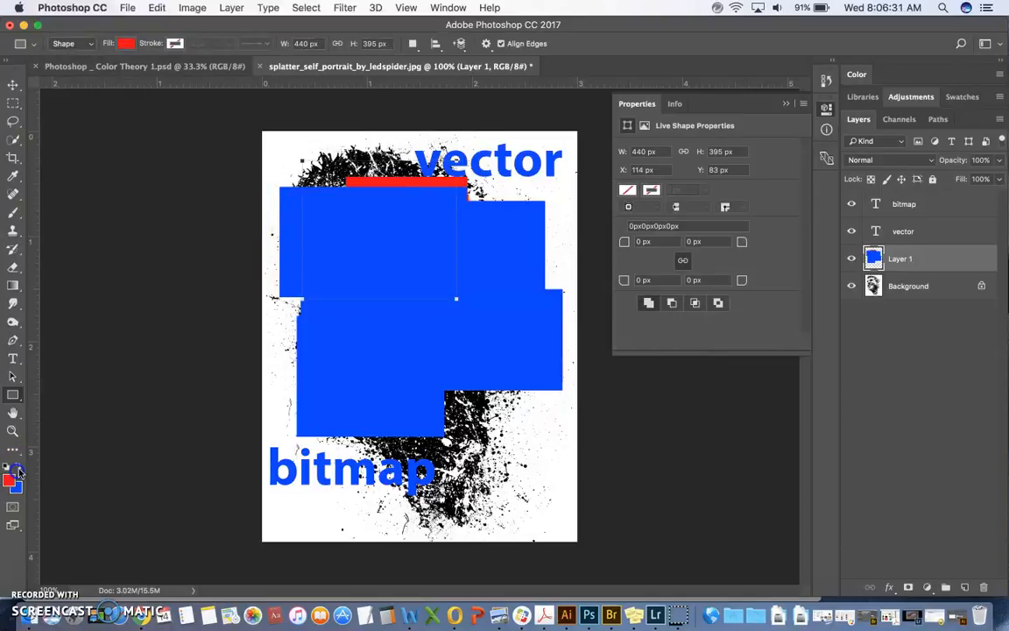
drag(277, 232, 350, 295)
click(14, 84)
drag(307, 261, 349, 255)
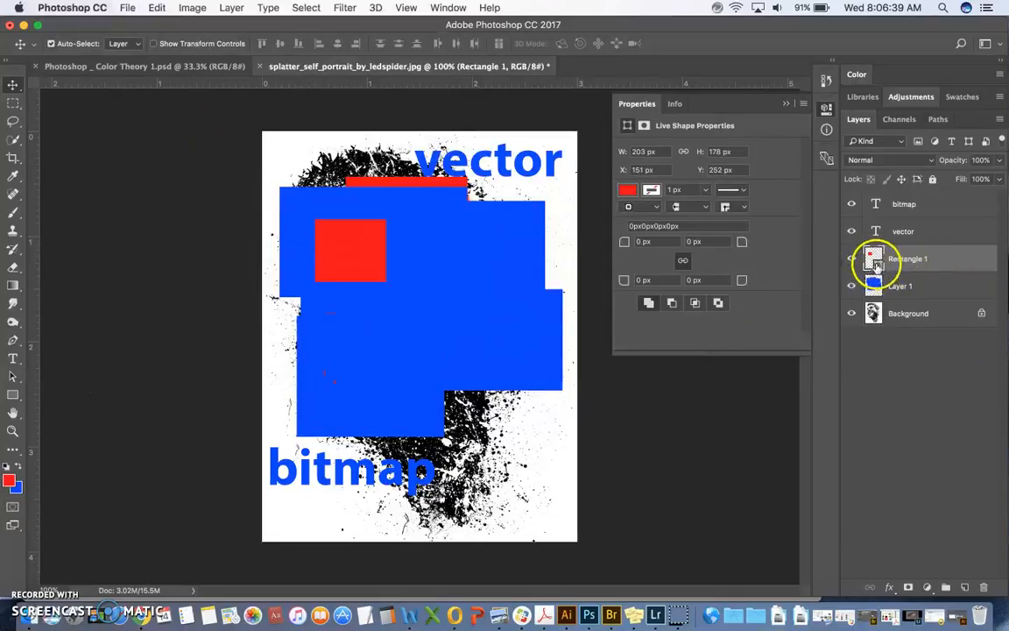
Step: Create a new empty layer directly above Layer 1 and set the Rectangle tool to Pixels mode
click(900, 289)
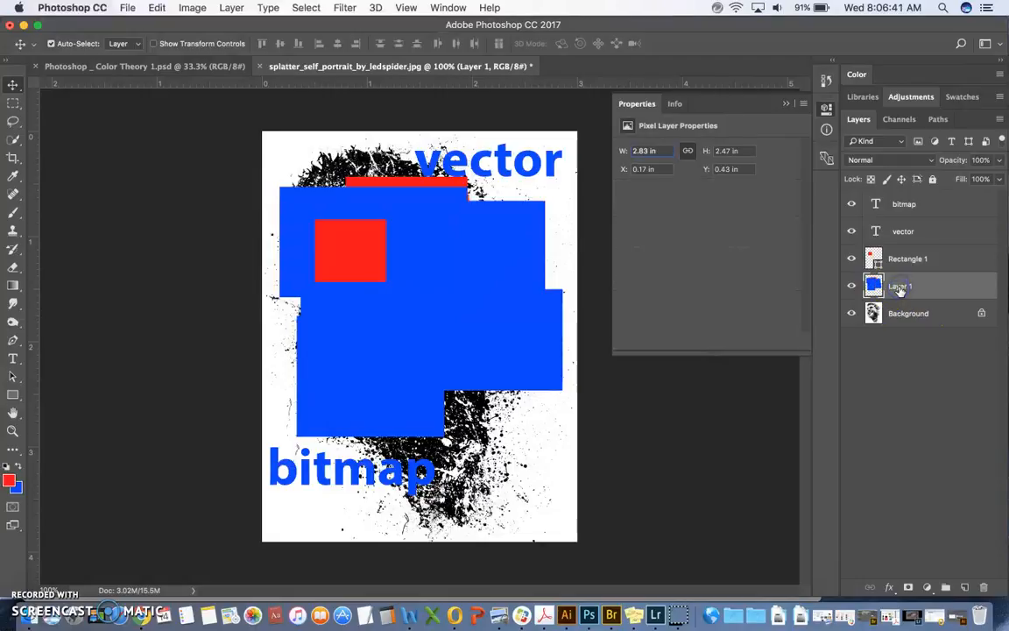
click(965, 587)
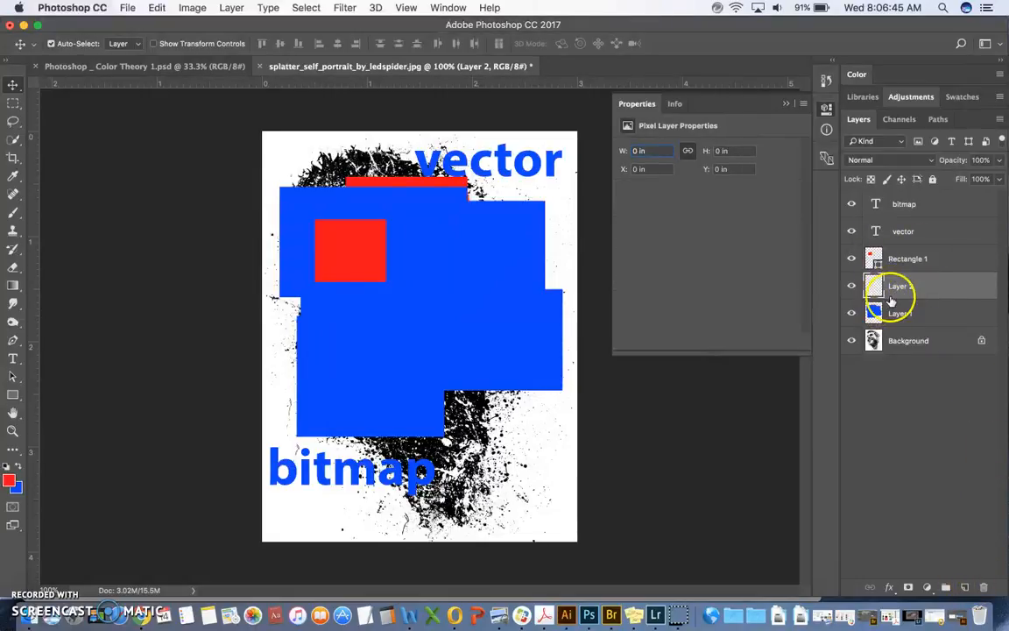
click(13, 393)
click(63, 43)
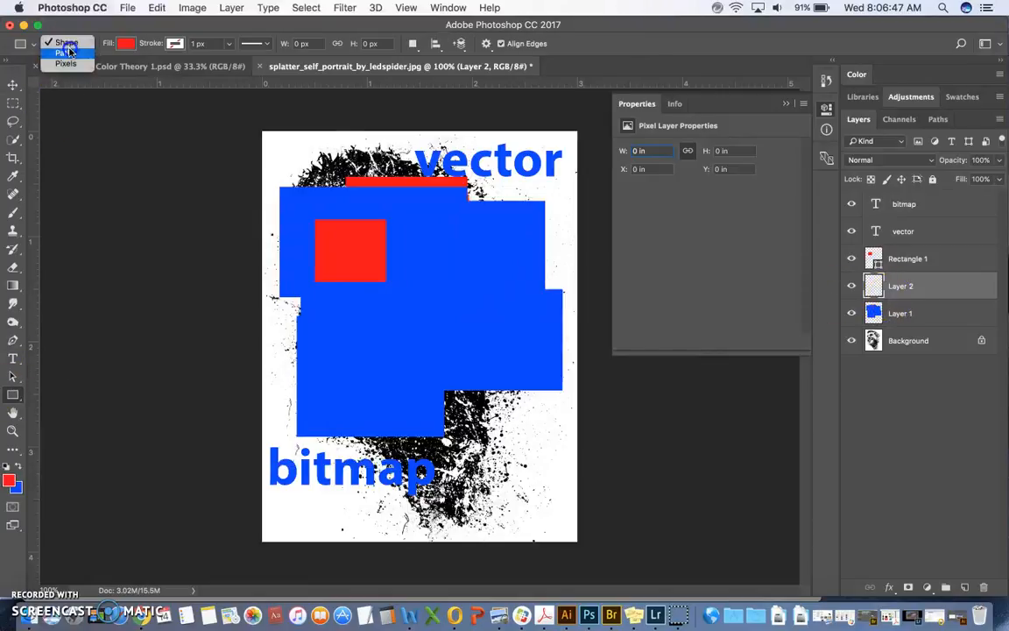
click(78, 66)
click(11, 427)
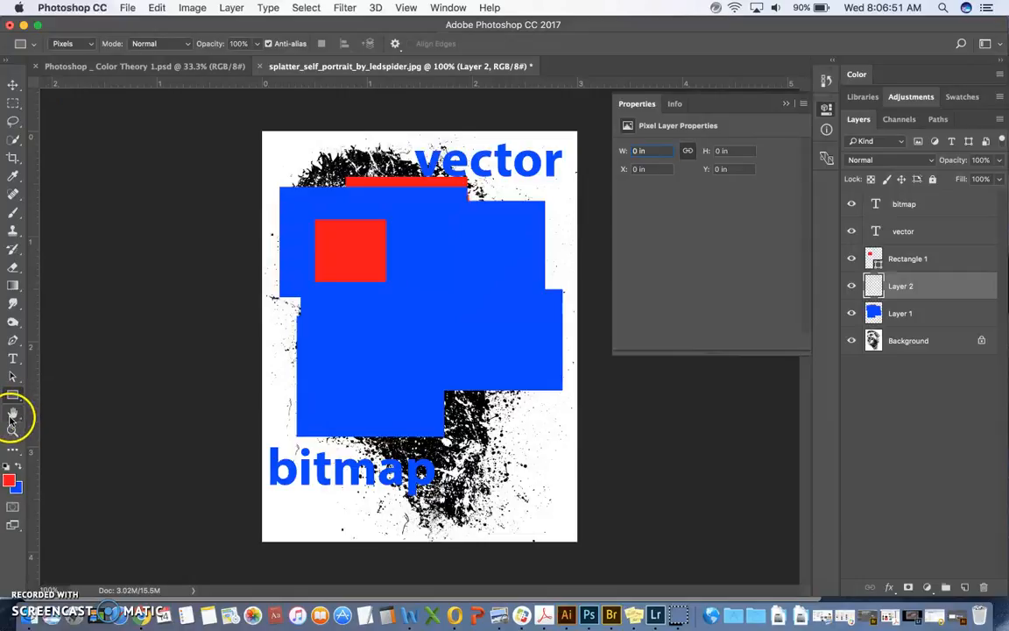
Step: Delete all the layers above Background, from the bitmap text down to Layer 1, and collapse the Properties panel
click(922, 255)
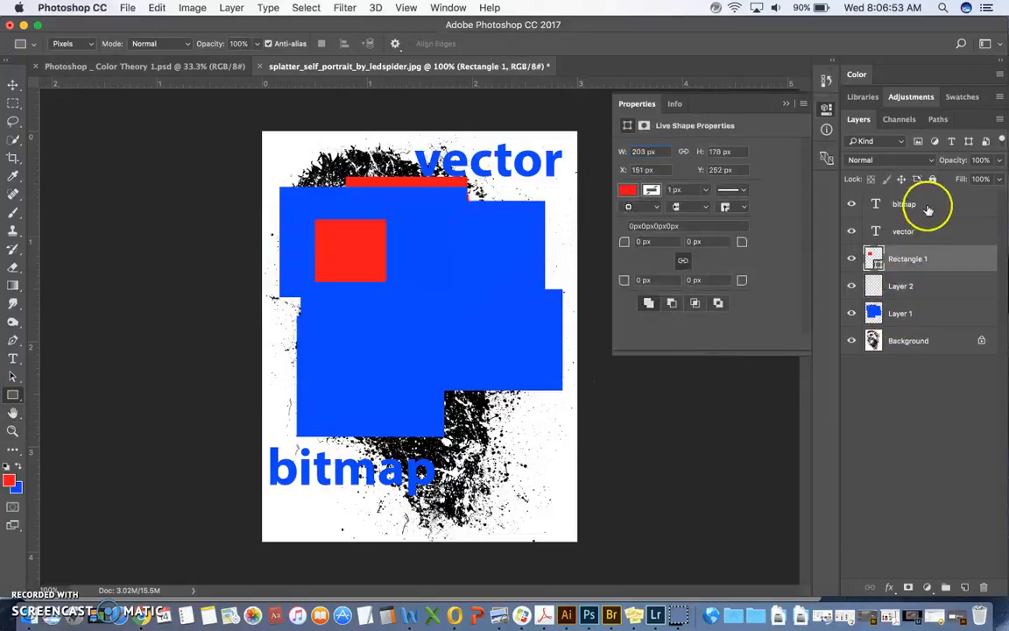
click(923, 206)
shift+click(955, 303)
click(983, 586)
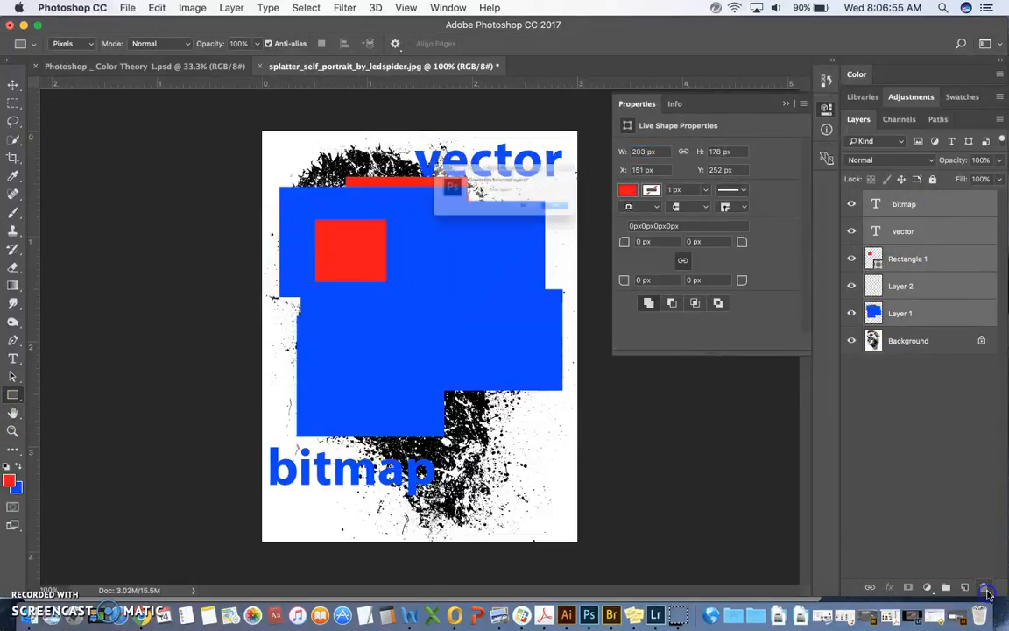
click(615, 219)
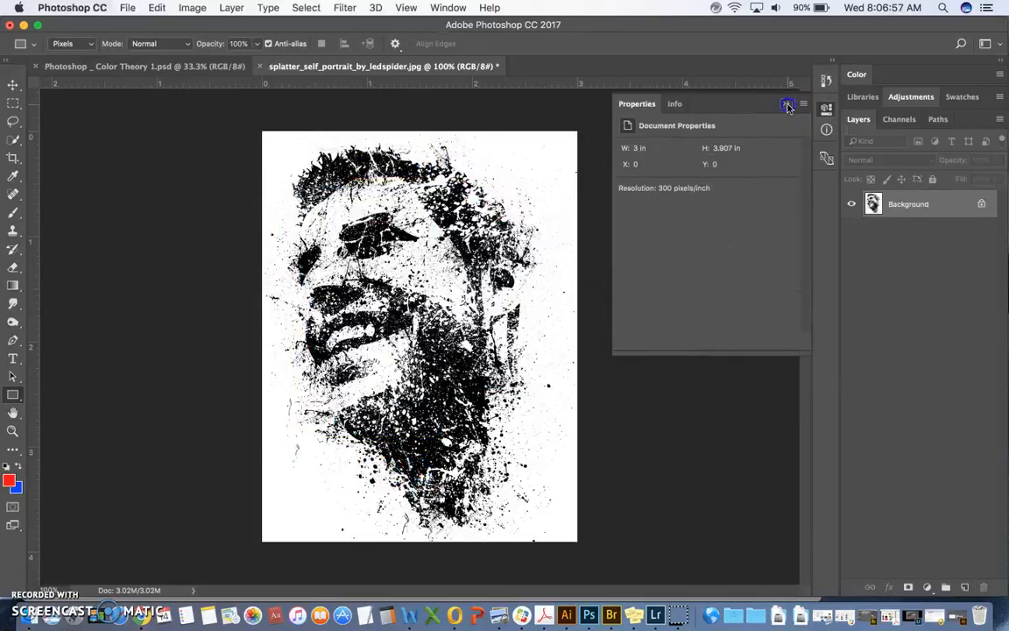
click(786, 104)
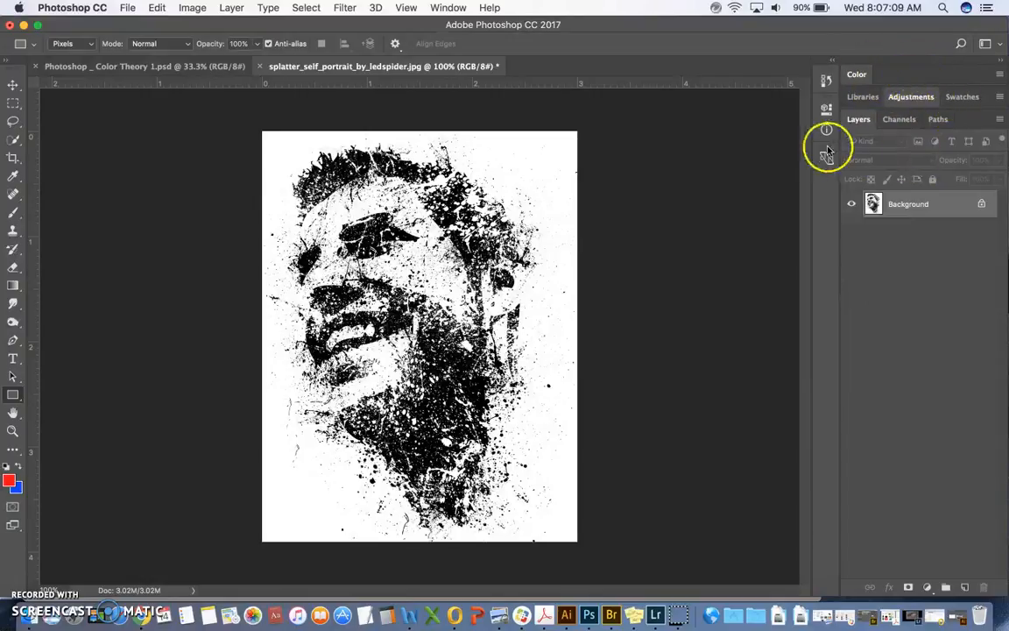
Step: Show the History panel and resize it to be much shorter and slightly wider
click(406, 7)
mouse_move(442, 7)
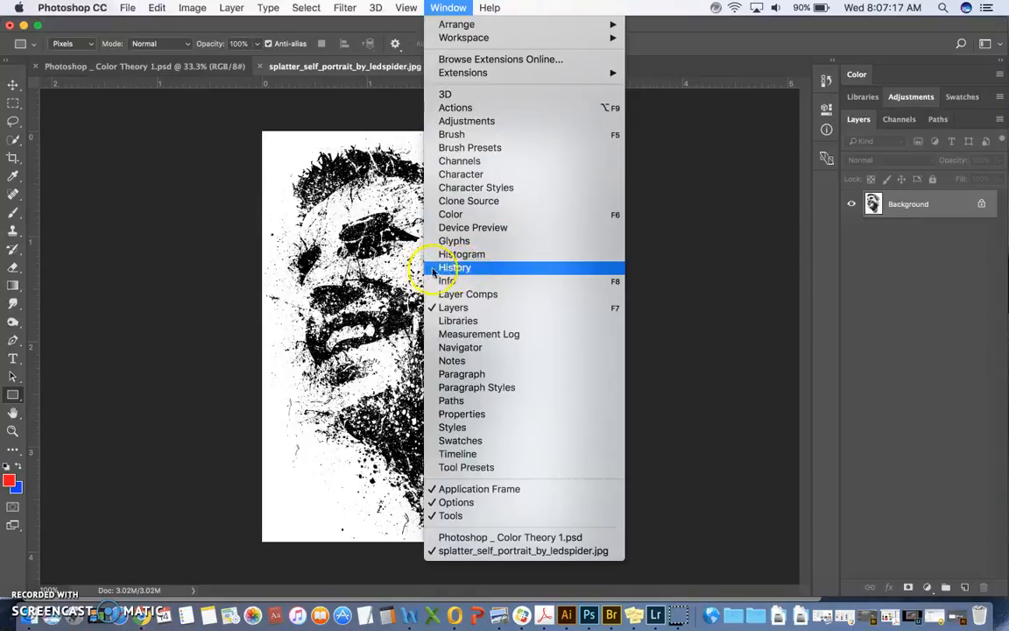
click(479, 272)
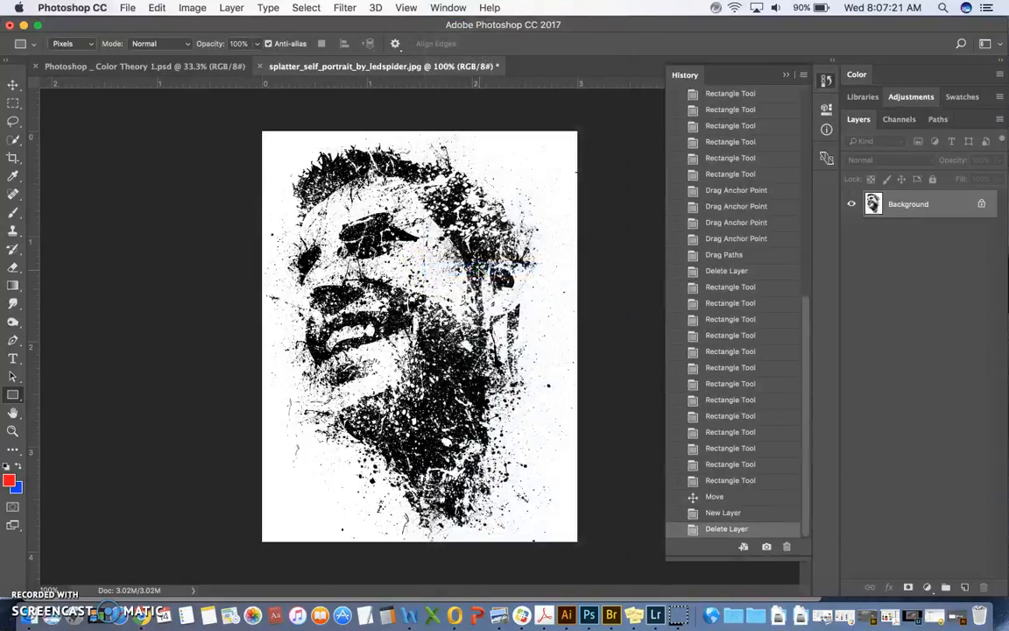
drag(737, 556, 726, 267)
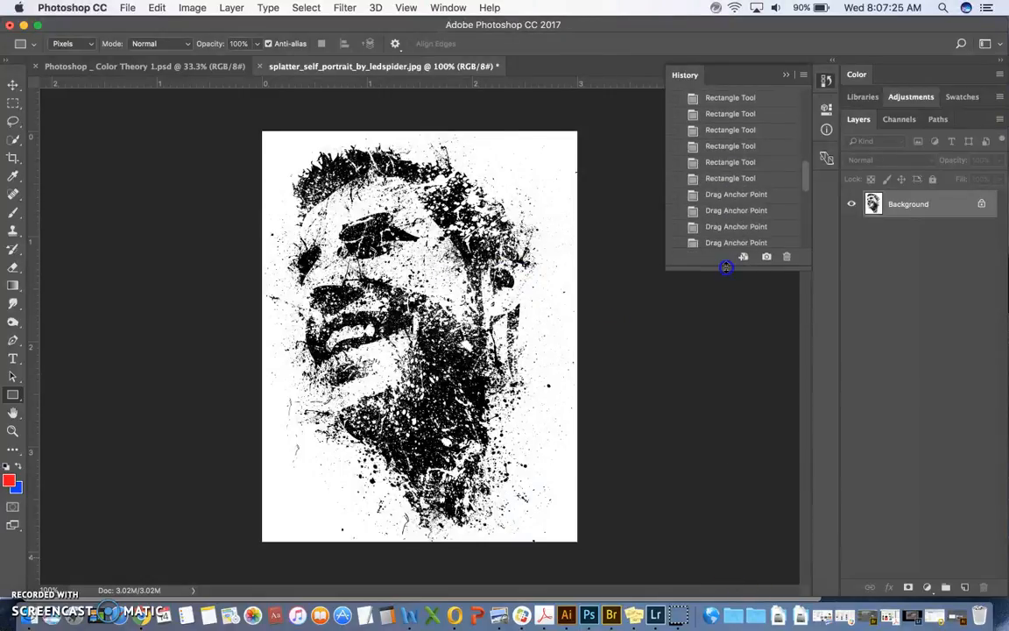
mouse_move(664, 220)
mouse_down()
mouse_move(574, 214)
mouse_move(656, 217)
mouse_up()
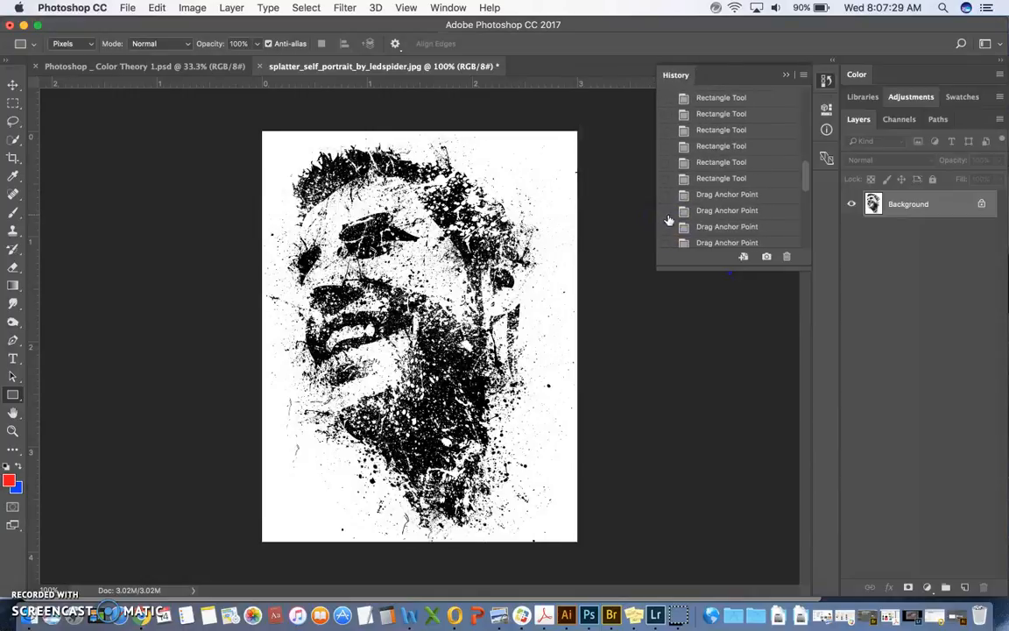
Step: Undock the History panel so it floats over the portrait, and close it
drag(682, 75, 584, 115)
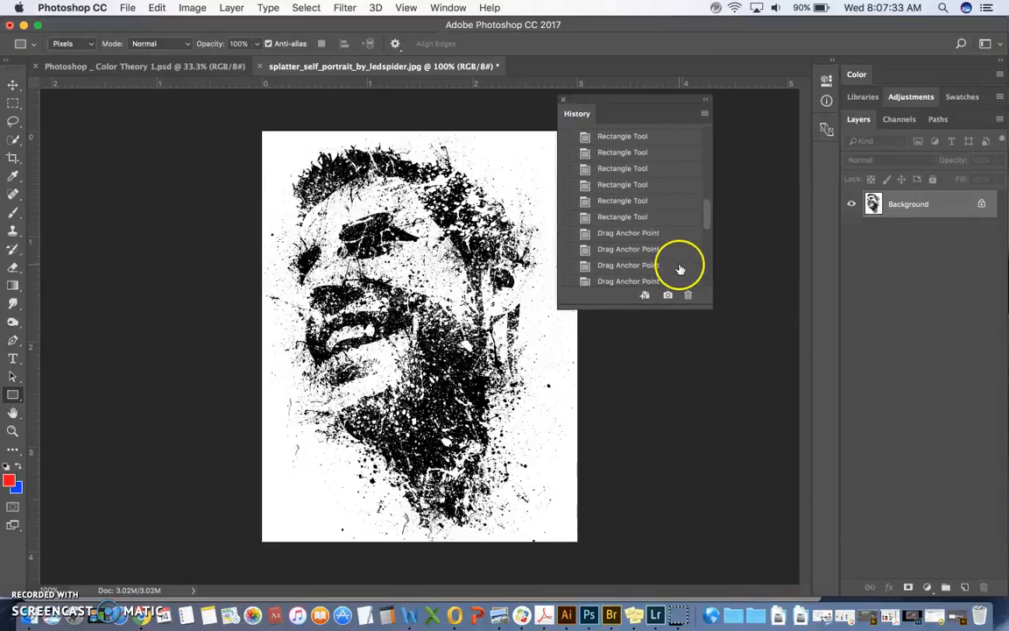
click(706, 100)
click(571, 119)
click(563, 101)
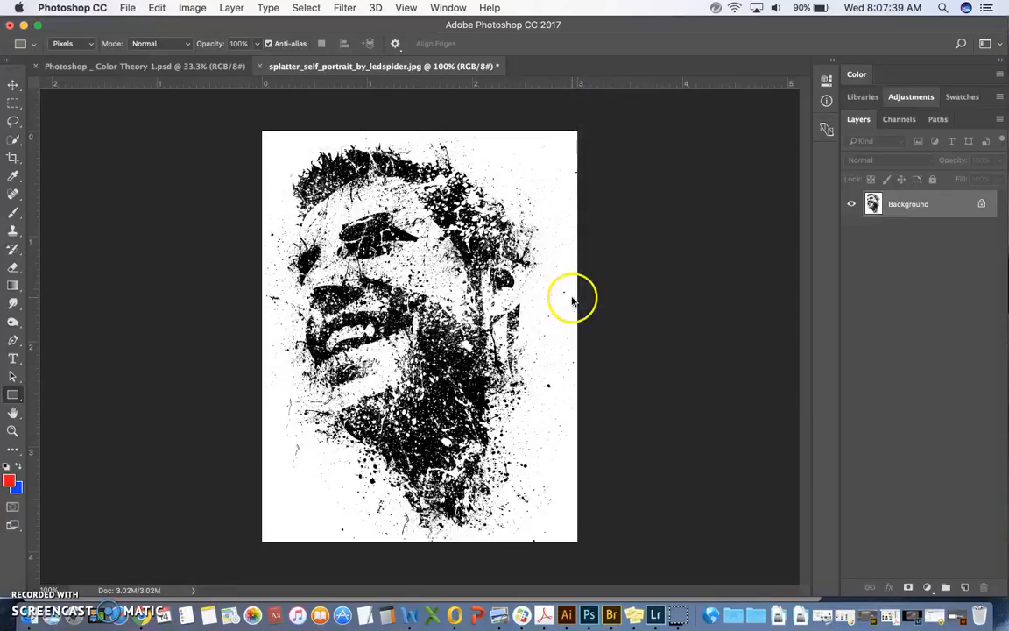
Step: Move the Adjustments panel with its panel group above the Color panel
drag(905, 98, 863, 162)
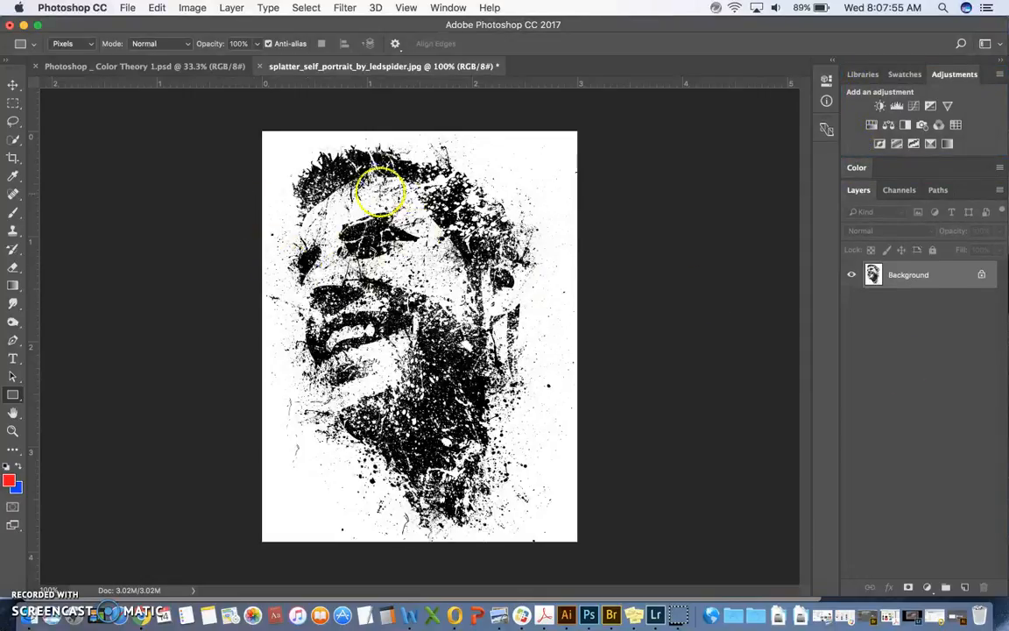
Step: Float the splatter portrait and the Color Theory document in separate windows and place them side by side
drag(342, 68, 368, 105)
drag(197, 66, 200, 130)
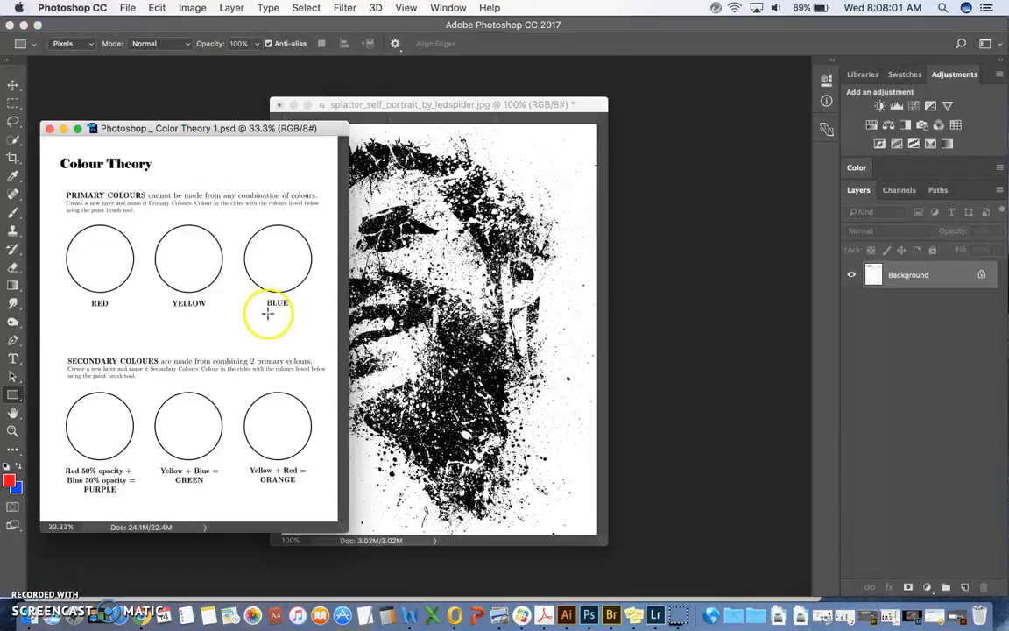
drag(406, 104, 569, 102)
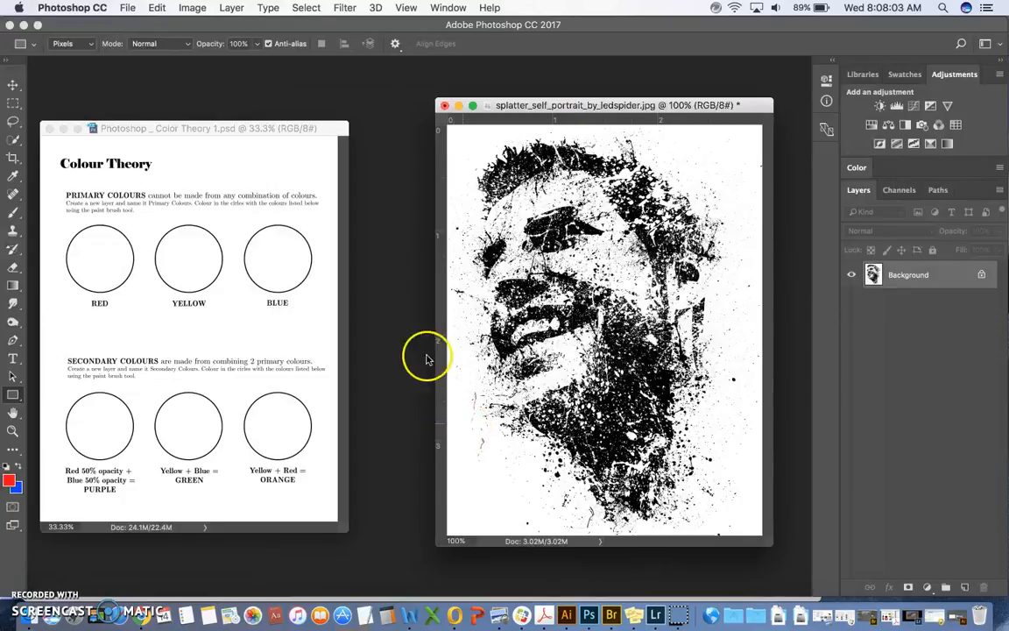
Step: Dock the Color Theory document as a tab and float it again over the splatter portrait
drag(193, 129, 189, 68)
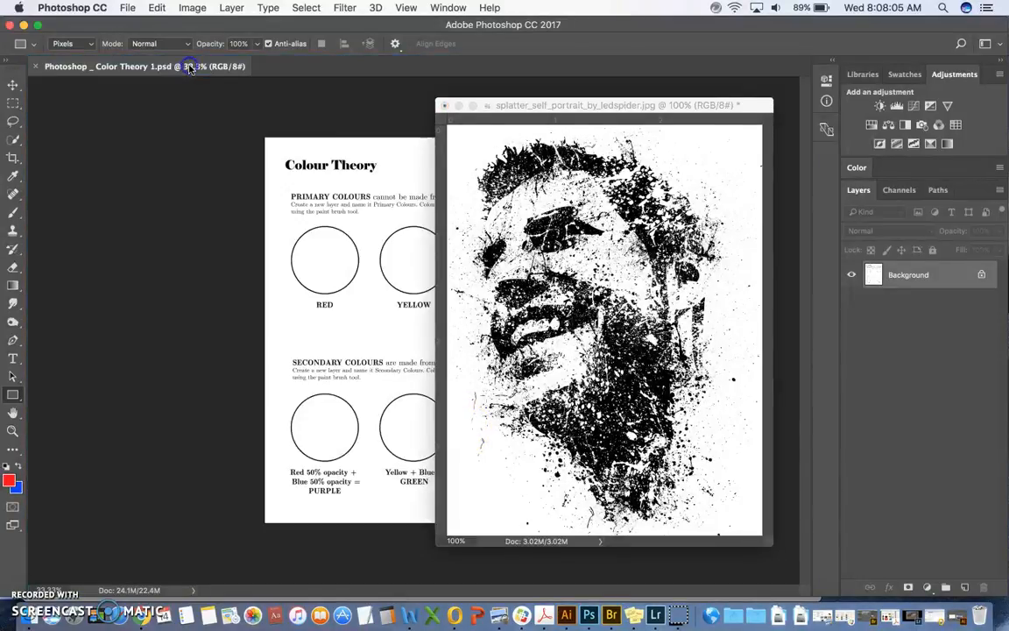
click(63, 66)
drag(63, 67, 642, 130)
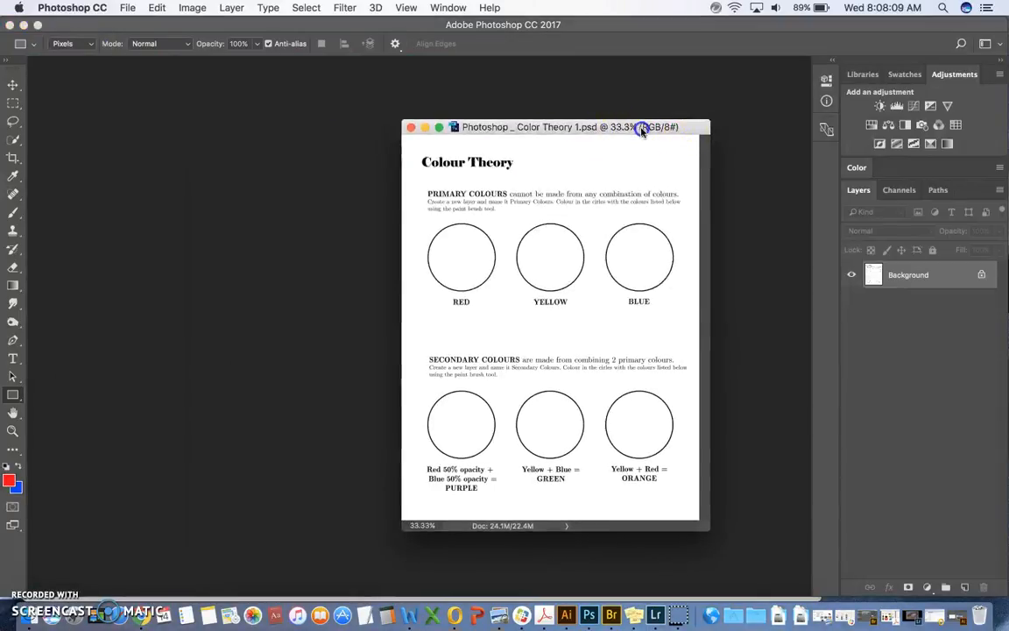
Step: Reduce the height of the application frame
drag(124, 600, 135, 569)
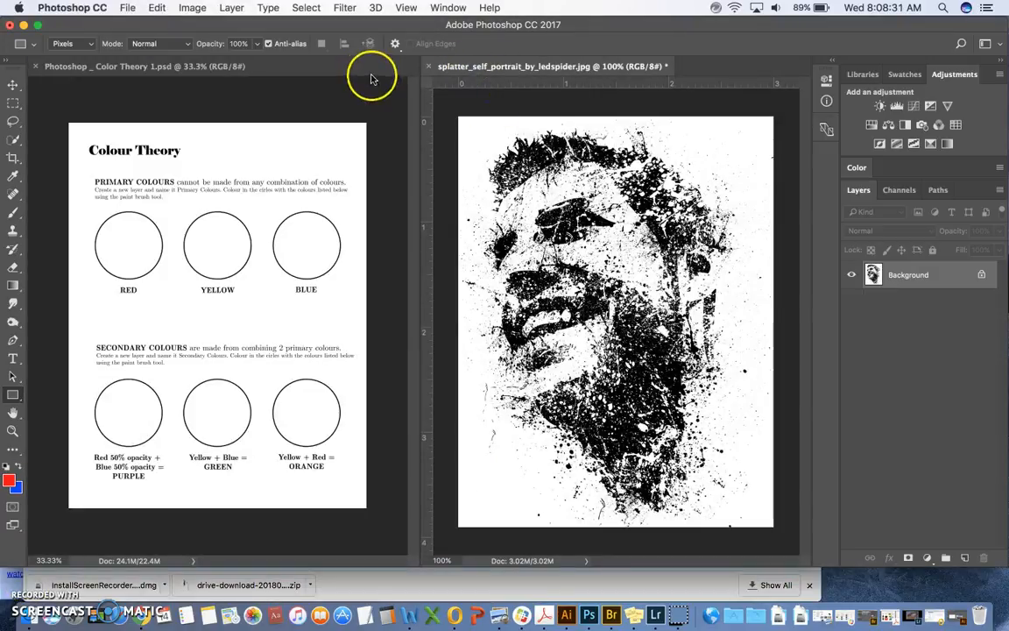
Step: Float the splatter portrait in its own window and bring the Color Theory document to the front
drag(504, 61, 522, 109)
click(213, 72)
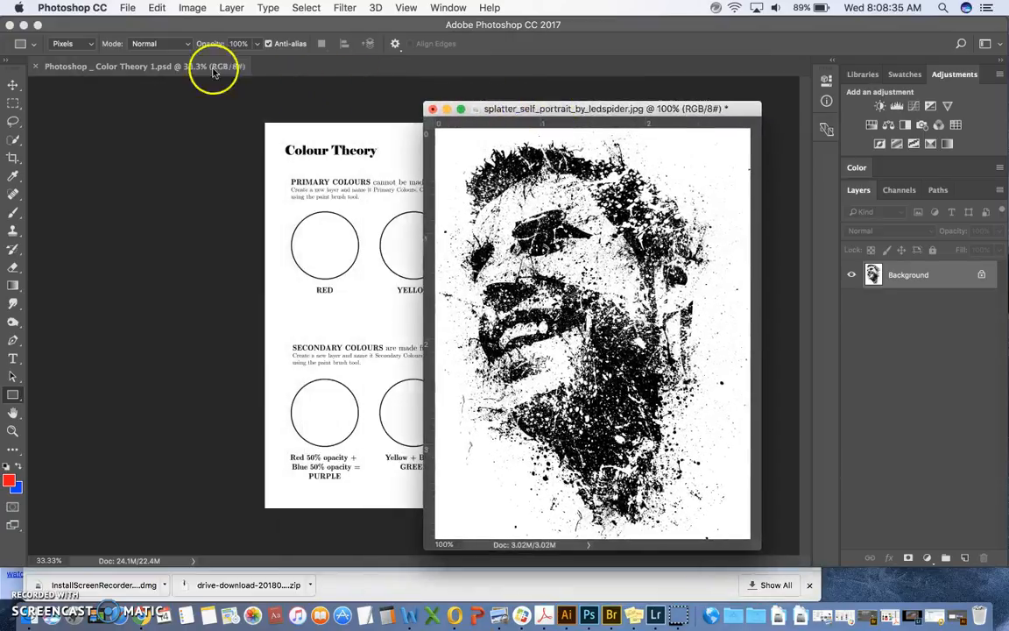
click(176, 70)
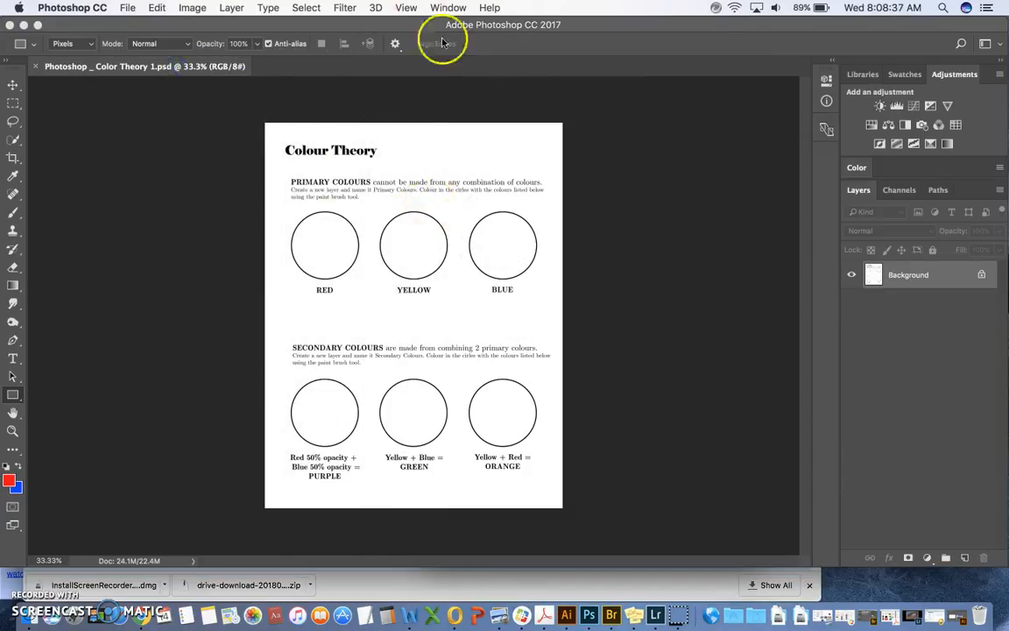
Step: Arrange the two open documents side by side with the 2-up Vertical layout
click(406, 8)
mouse_move(445, 9)
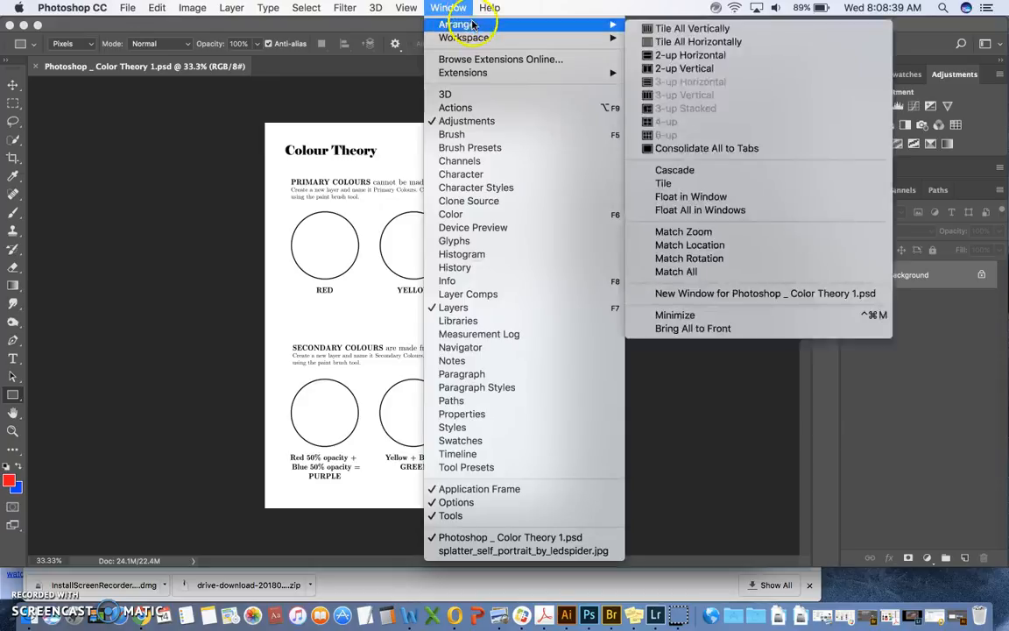
click(712, 70)
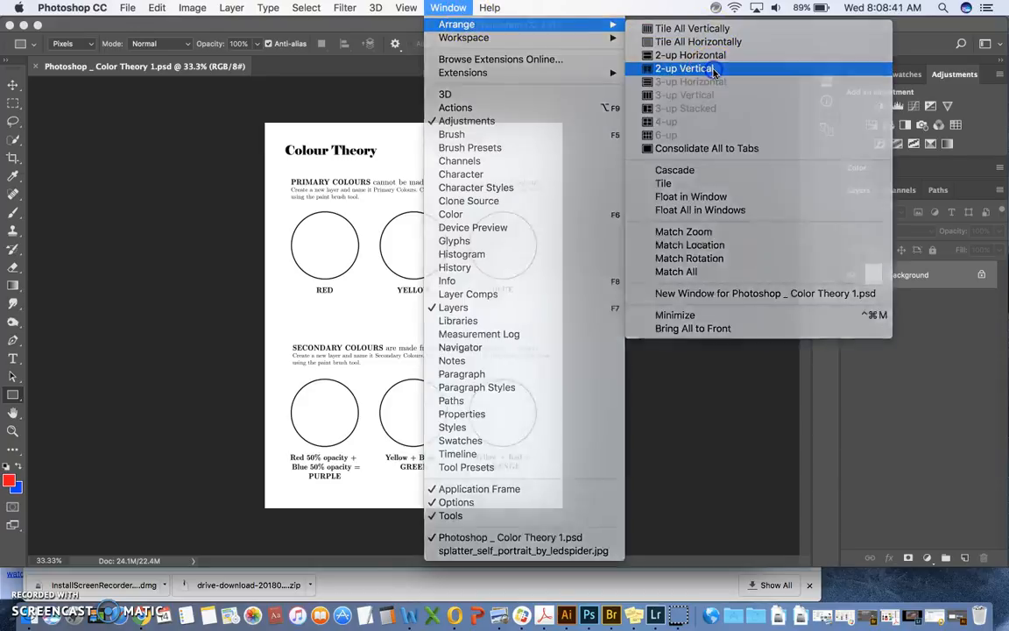
Step: Consolidate all open documents to tabs
click(464, 8)
mouse_move(491, 26)
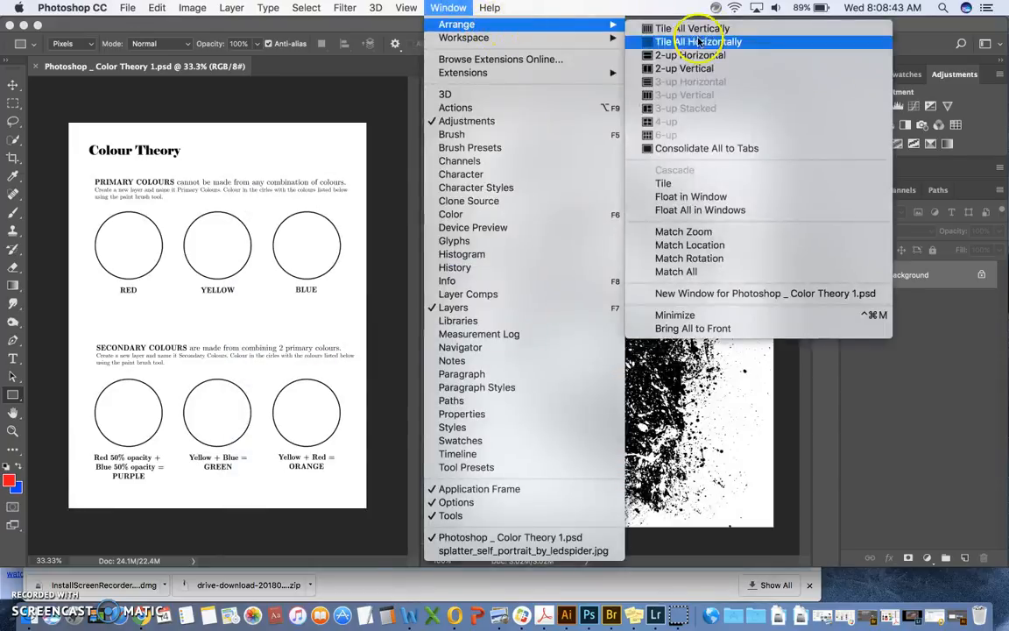
click(711, 148)
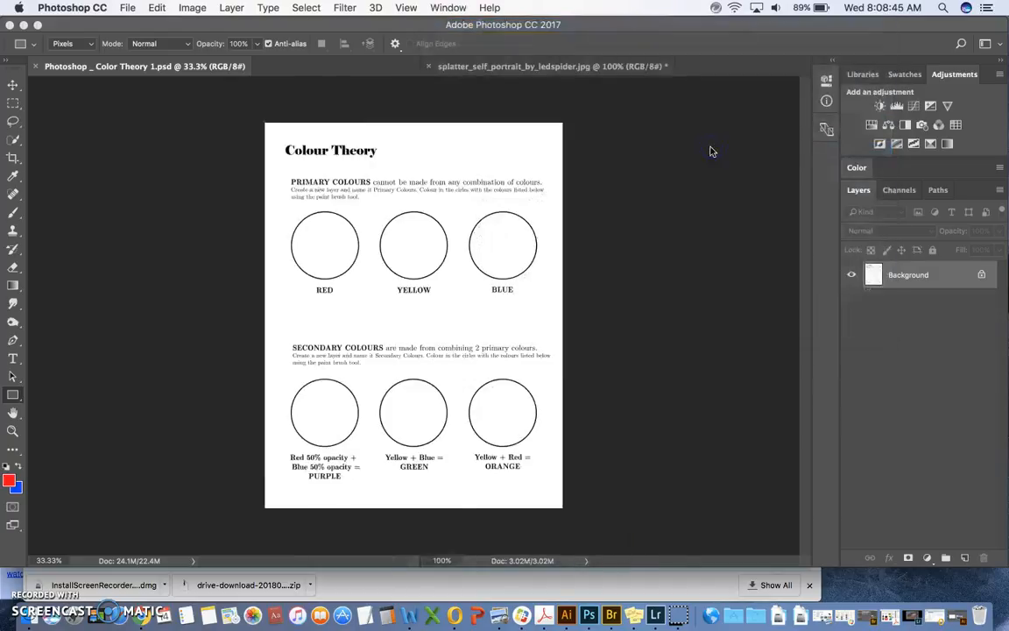
Step: Switch between the splatter portrait and the Color Theory document, ending on the splatter portrait
click(394, 67)
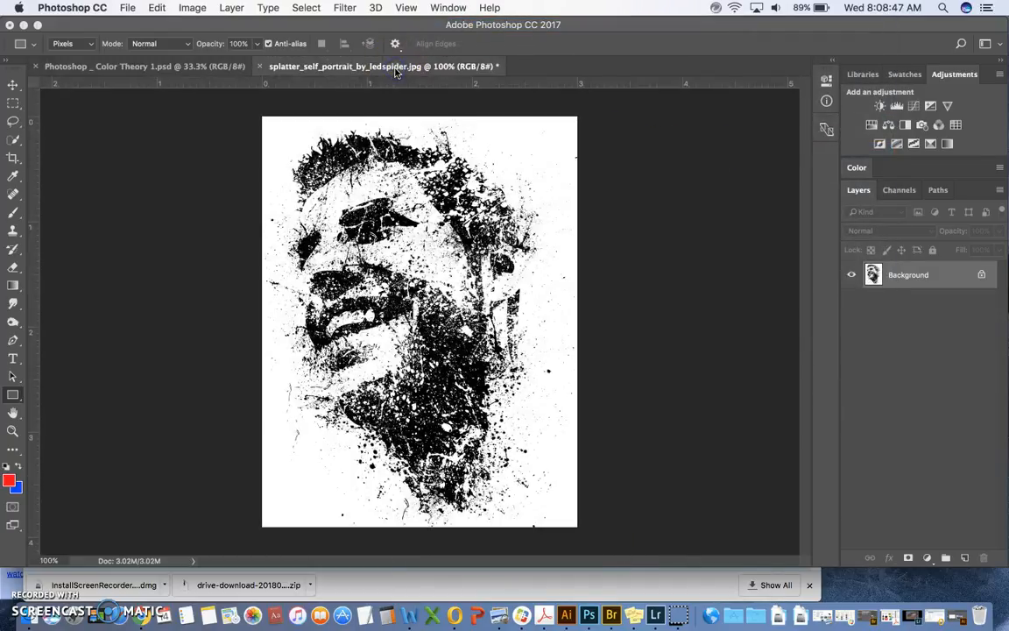
click(242, 70)
click(326, 69)
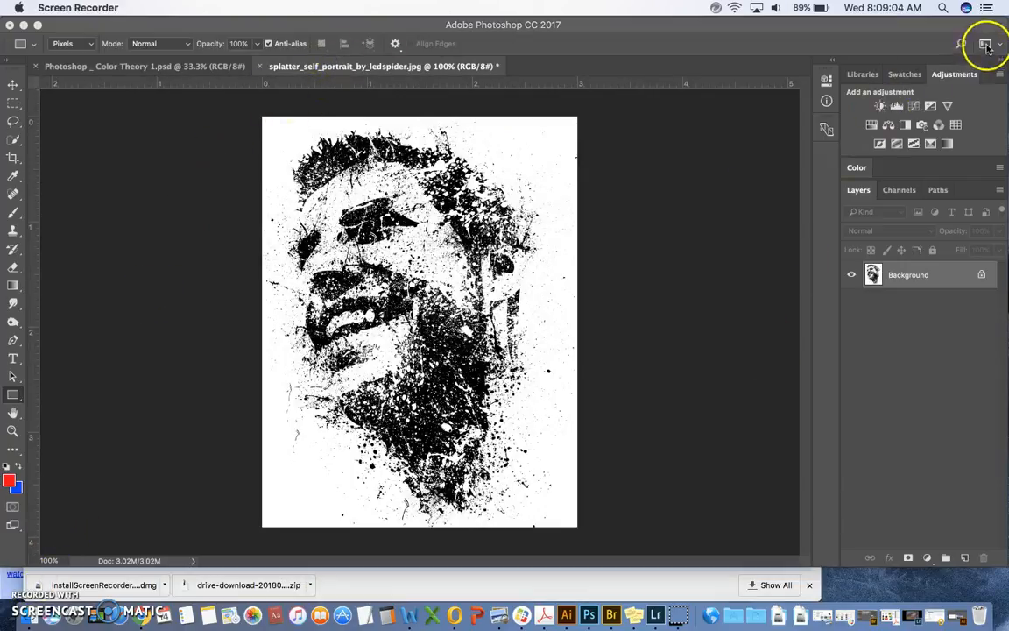
click(984, 43)
click(871, 50)
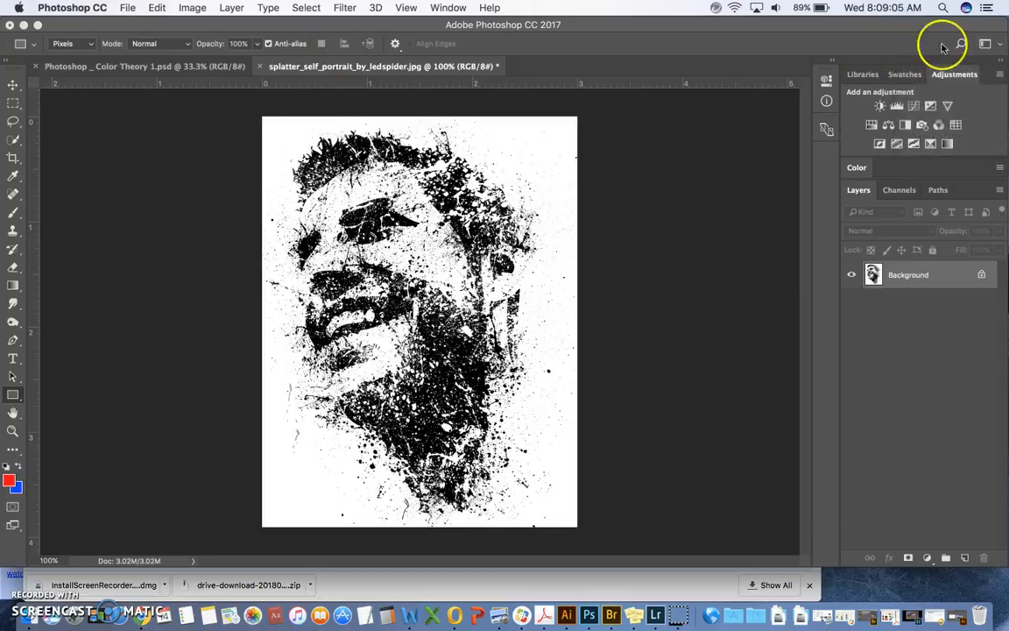
Step: Switch to the Photography workspace and show its Adjustments panel
click(988, 44)
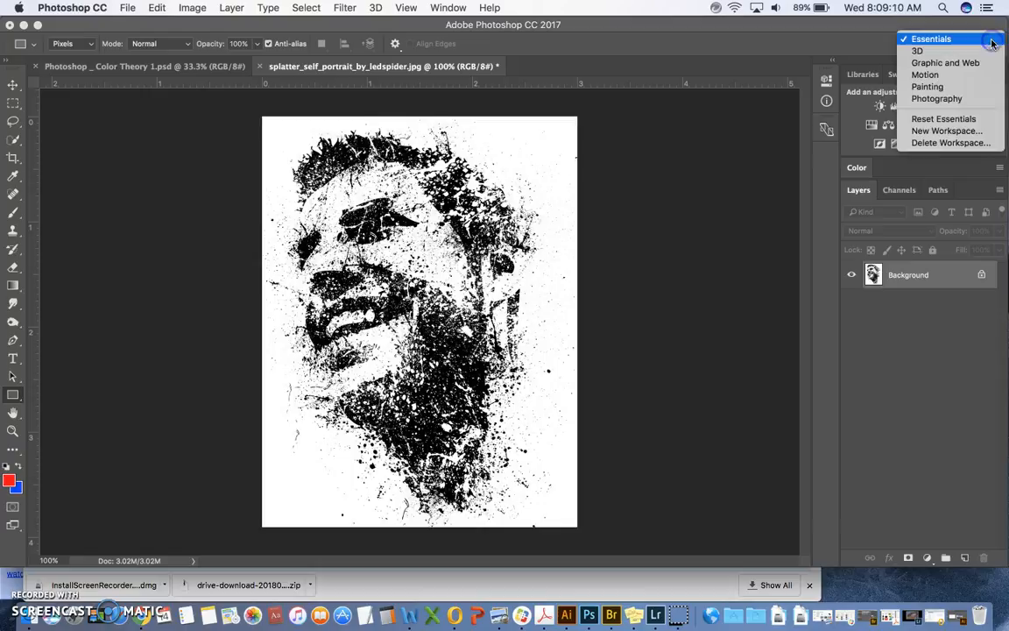
click(923, 99)
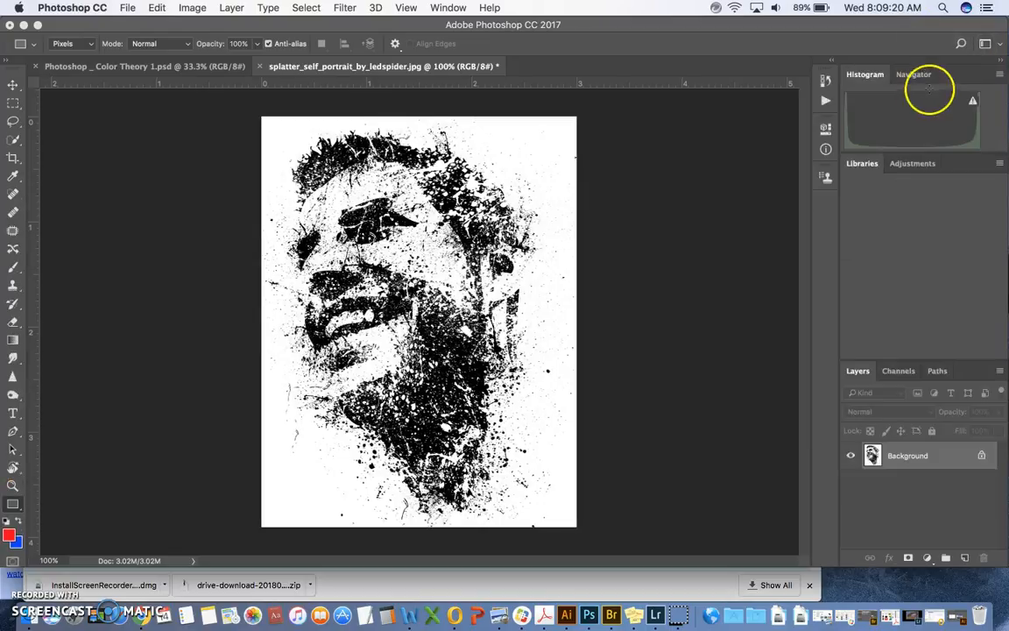
click(911, 163)
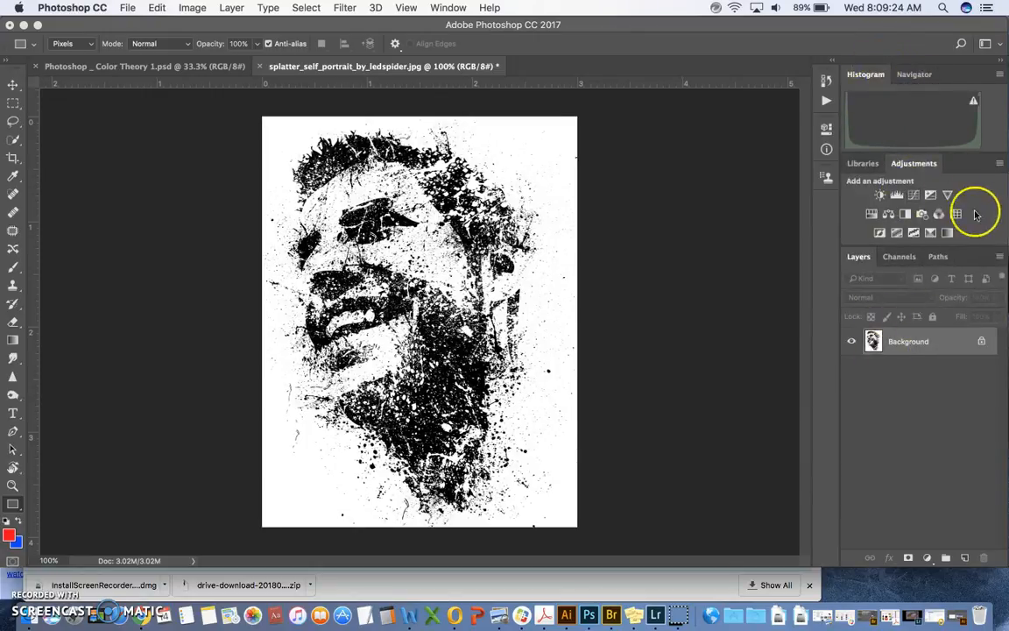
Step: Switch to the Painting workspace, then return to the Essentials workspace
click(989, 44)
click(927, 90)
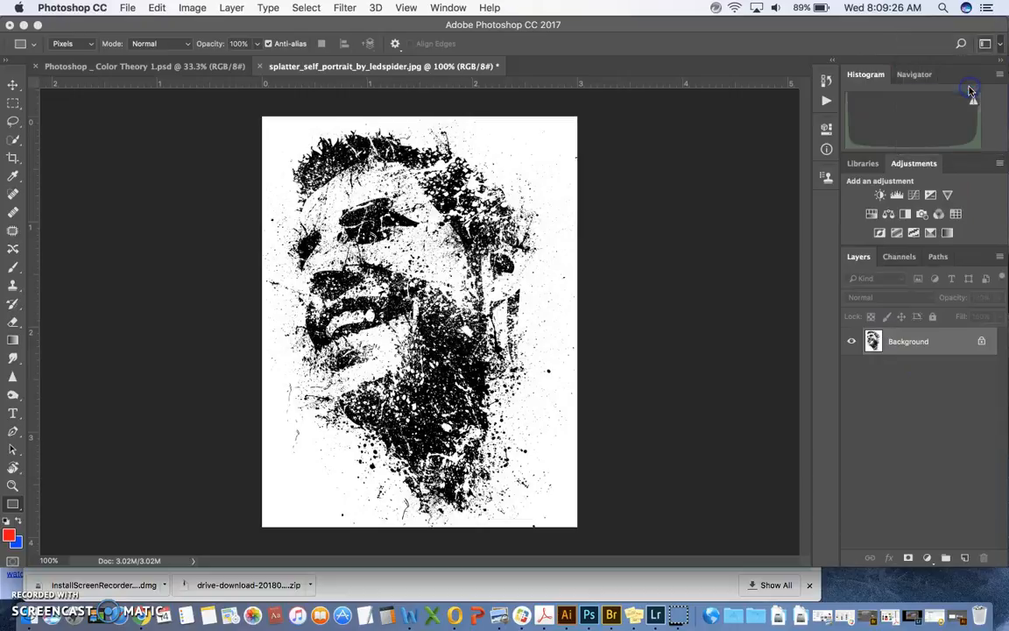
click(986, 44)
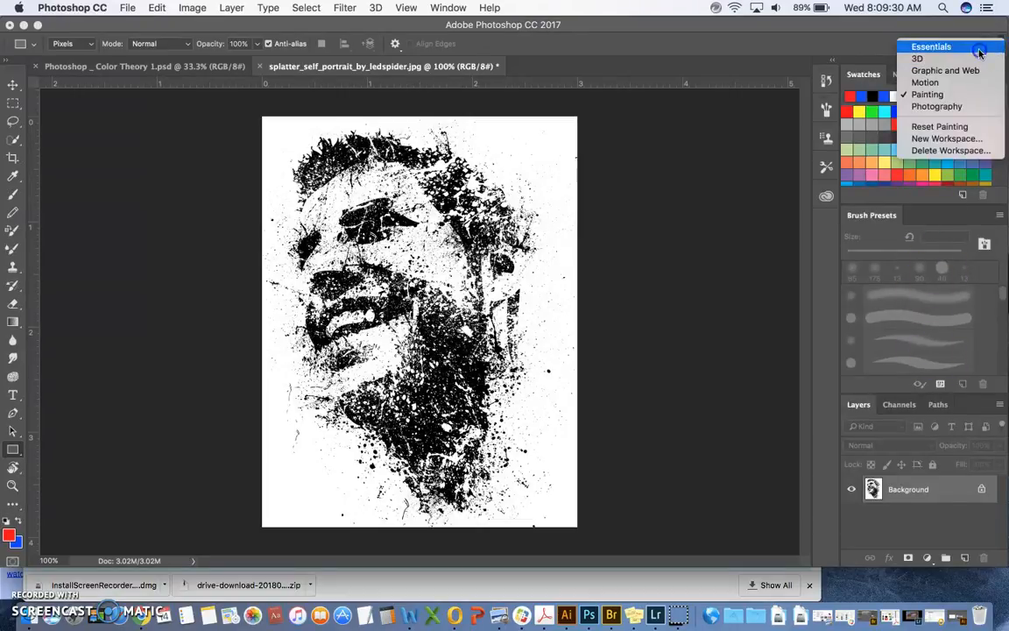
click(980, 48)
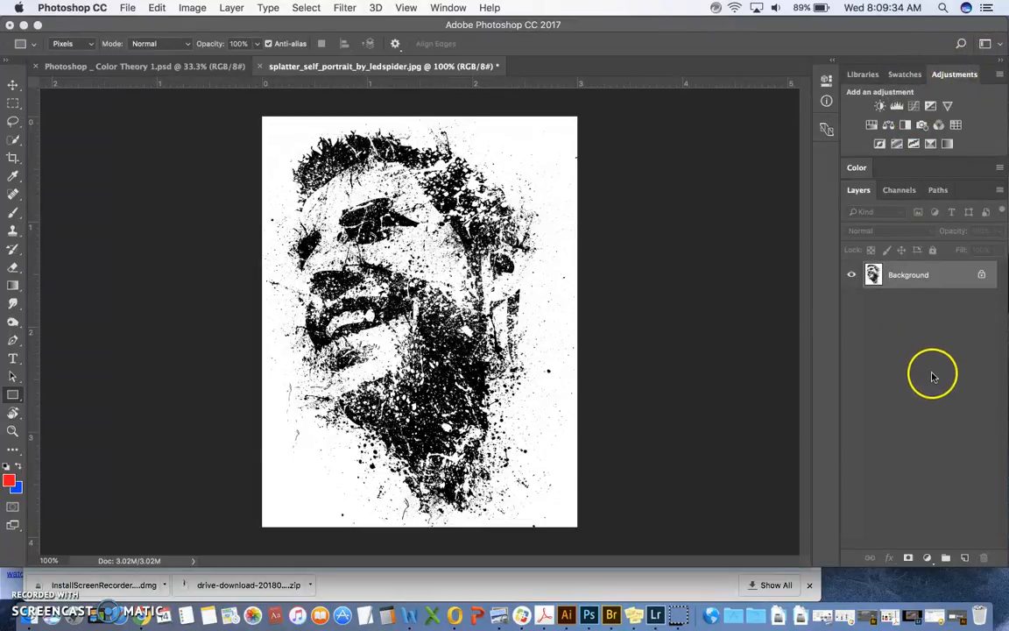
Step: Reset the Essentials workspace and collapse the Libraries and Color panel groups
click(988, 44)
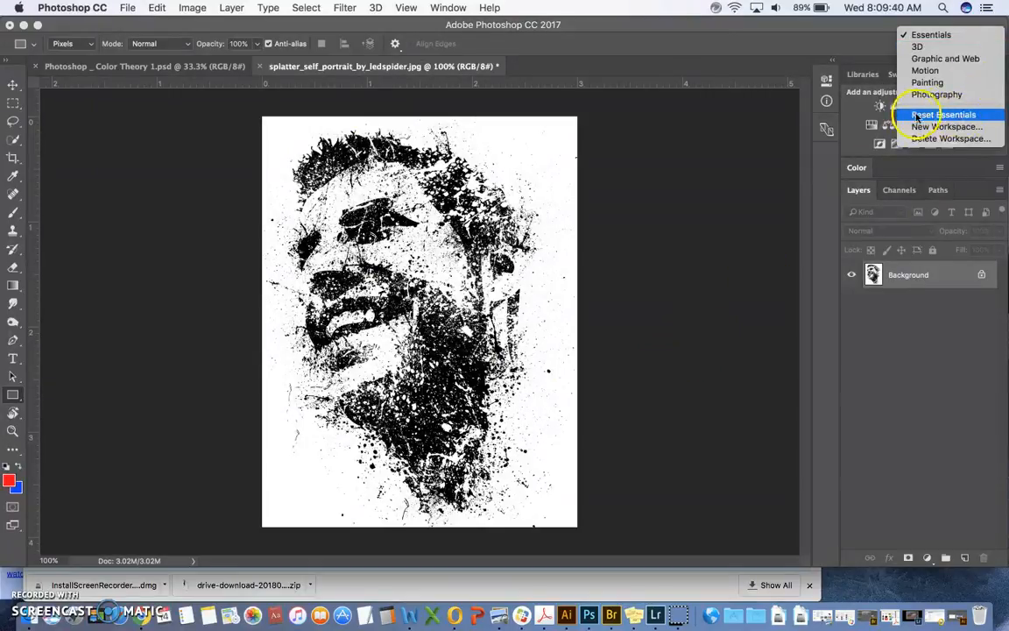
click(944, 115)
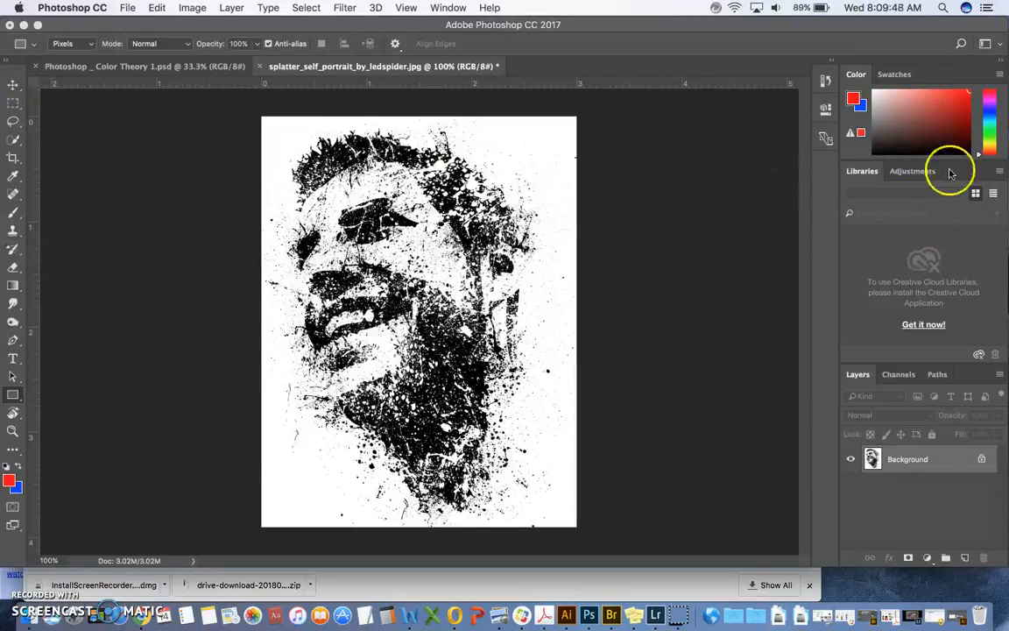
double_click(870, 172)
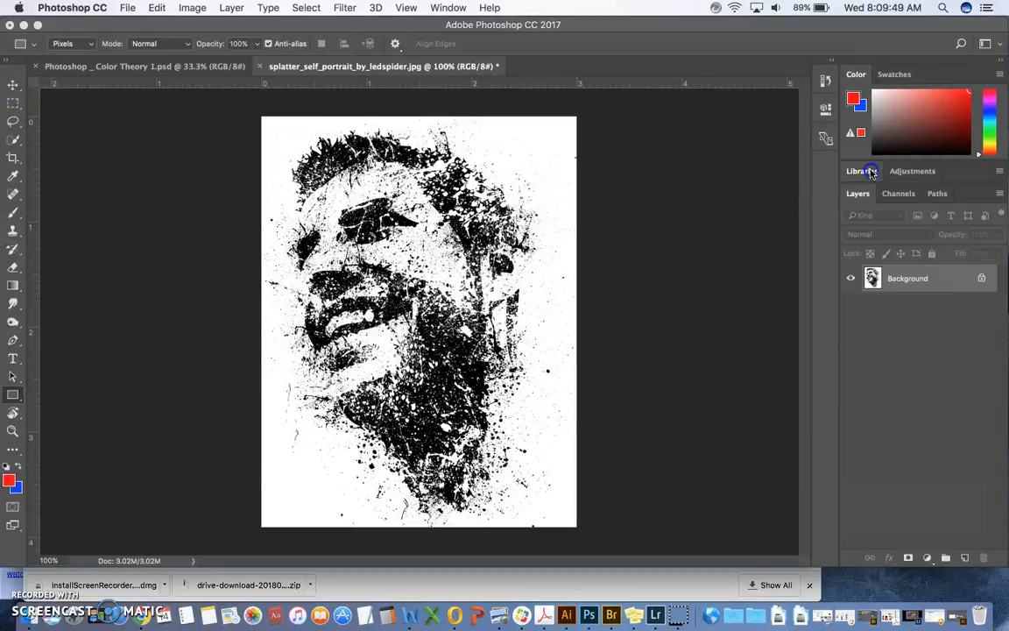
double_click(855, 75)
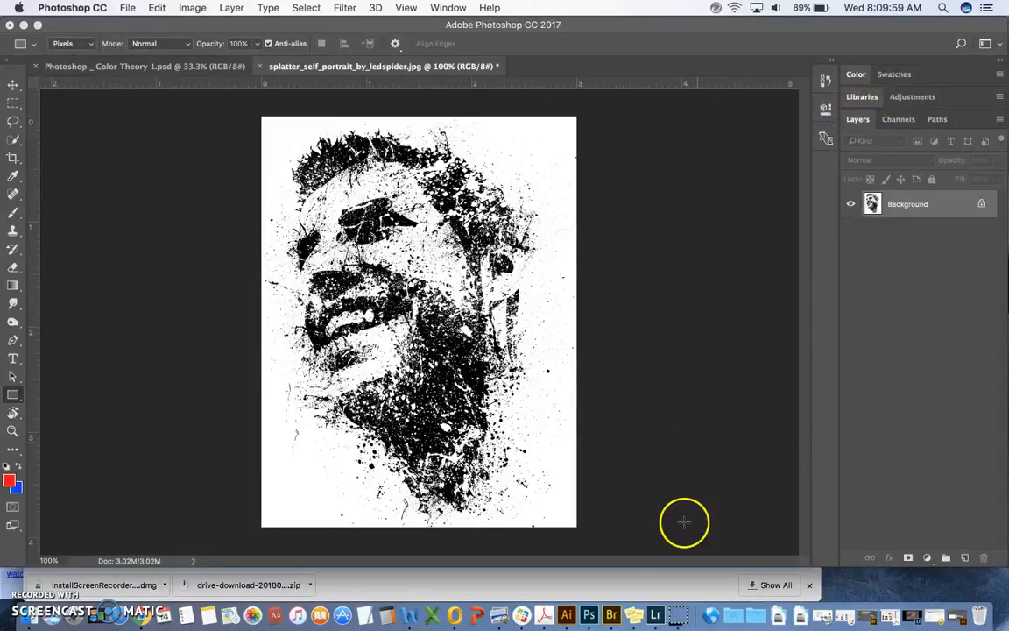
Step: Extend the application window downward to the Dock, covering the browser's download bar
drag(681, 565, 682, 600)
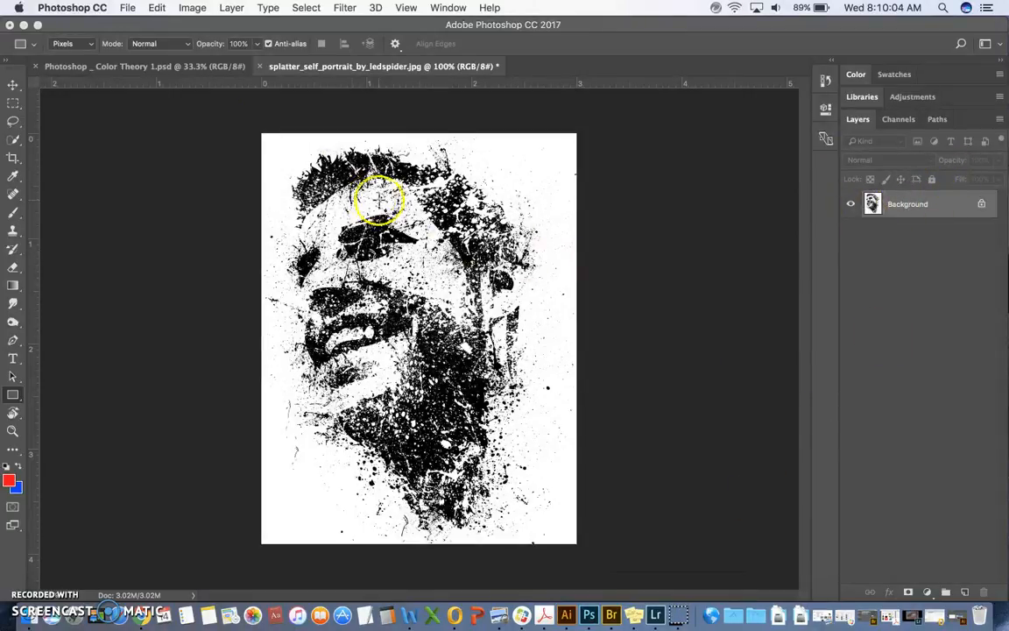
click(127, 8)
click(127, 8)
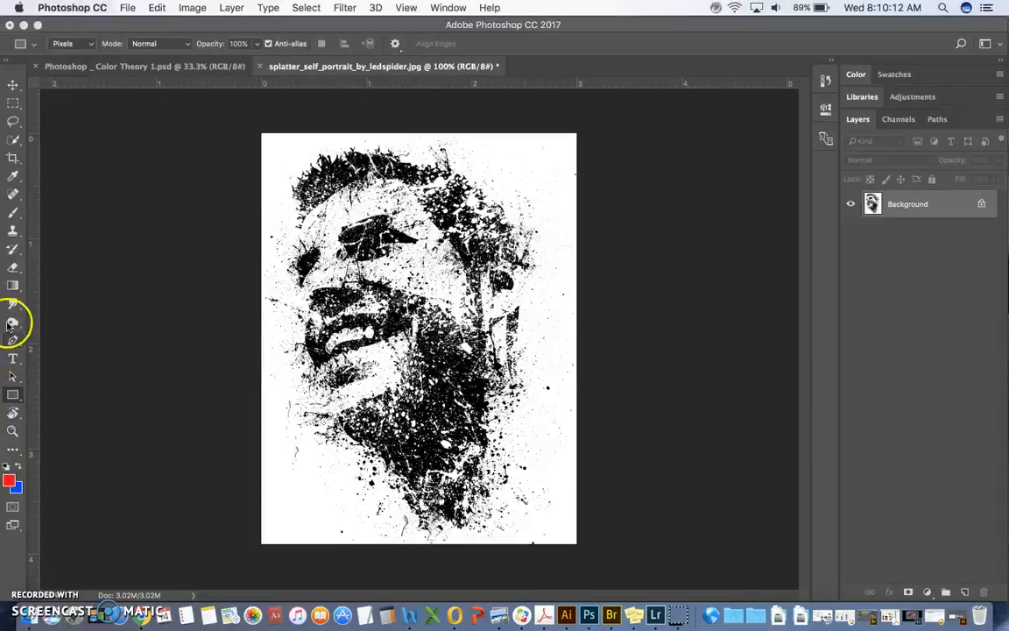
Step: Add the text "TITLES" at the portrait's upper right and move it down until it sits fully inside the canvas
click(12, 359)
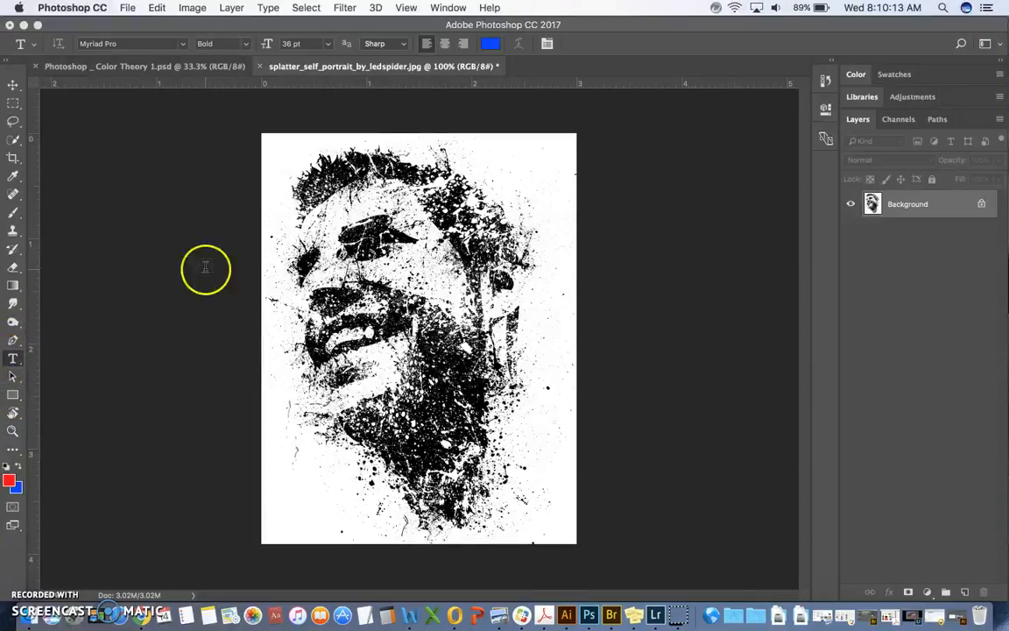
click(422, 148)
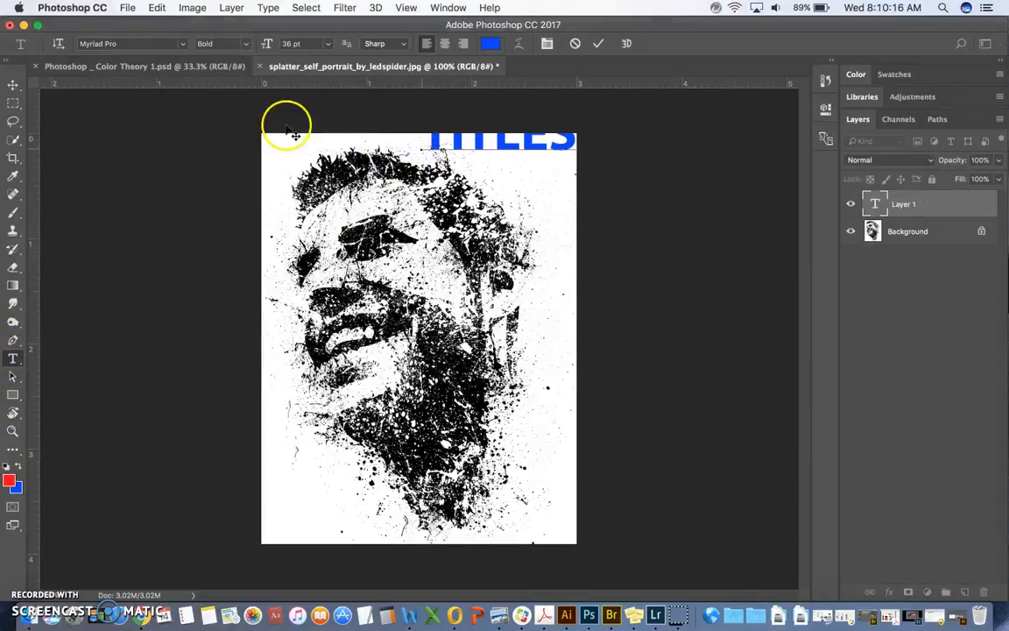
click(13, 85)
drag(491, 152, 481, 186)
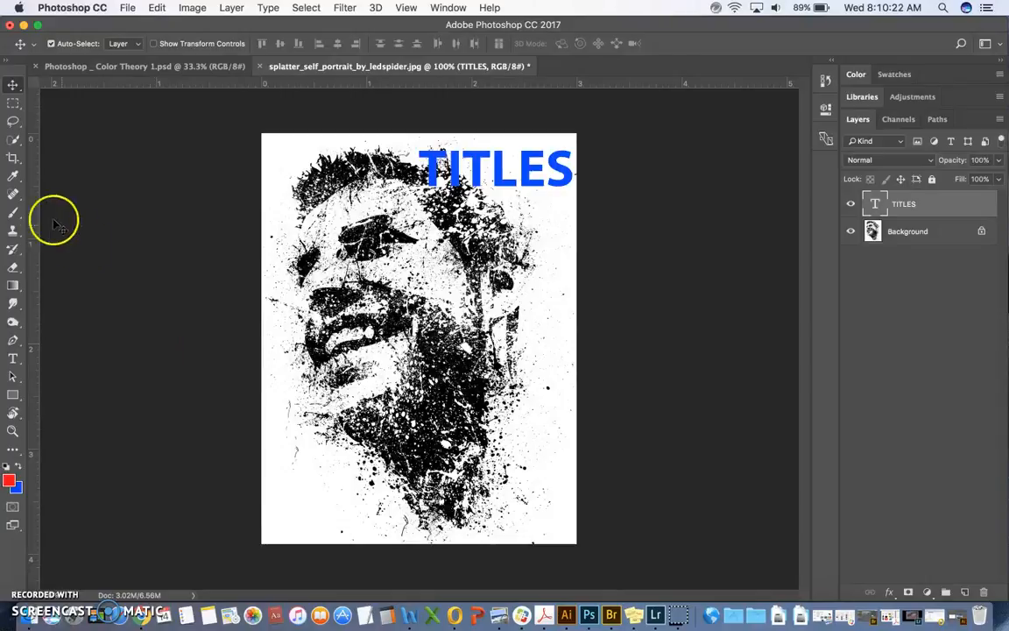
Step: Activate the Brush tool and set the foreground color to a dark teal
click(13, 212)
click(10, 482)
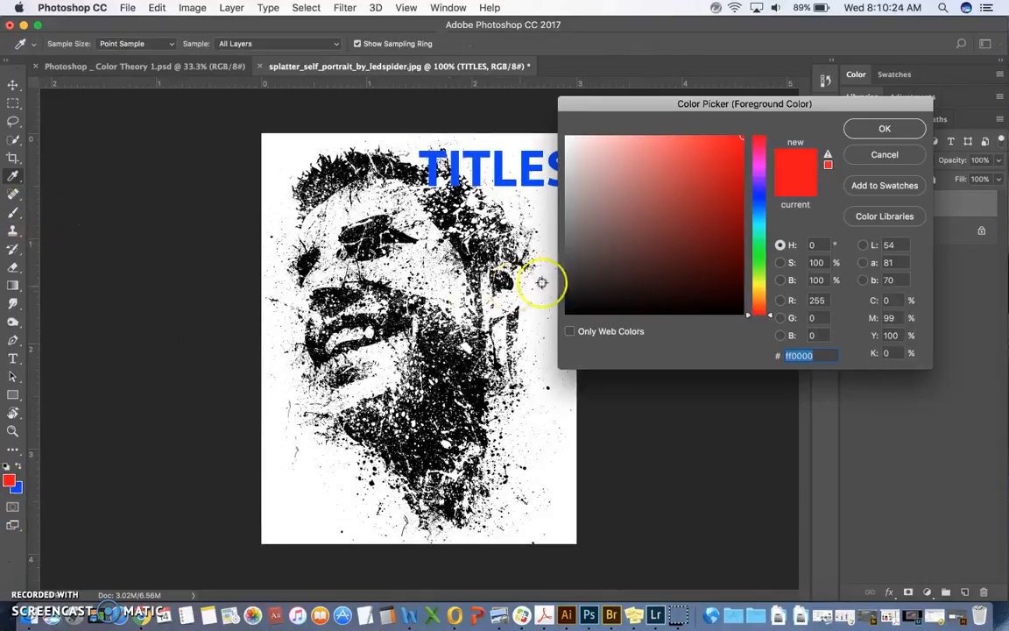
click(752, 257)
click(711, 251)
mouse_move(708, 255)
mouse_down()
mouse_move(703, 265)
mouse_move(760, 219)
mouse_move(759, 205)
mouse_move(758, 230)
mouse_move(863, 129)
mouse_move(759, 235)
mouse_move(758, 223)
mouse_up()
click(714, 246)
click(883, 128)
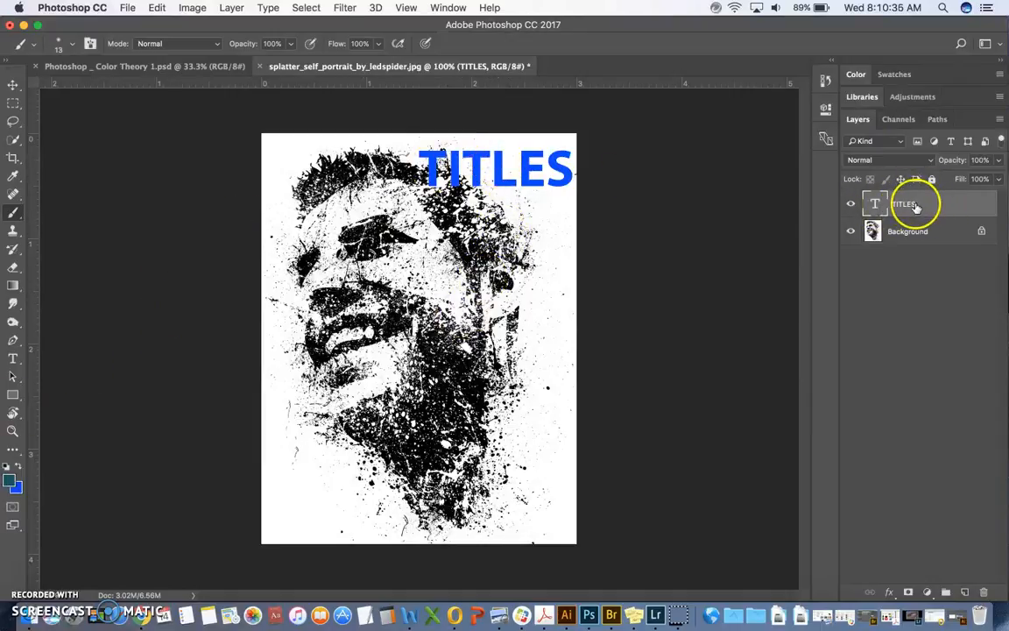
Step: Paint teal strokes over the face on the Background layer with a 175 px soft brush, then erase across them at 40 px
click(920, 231)
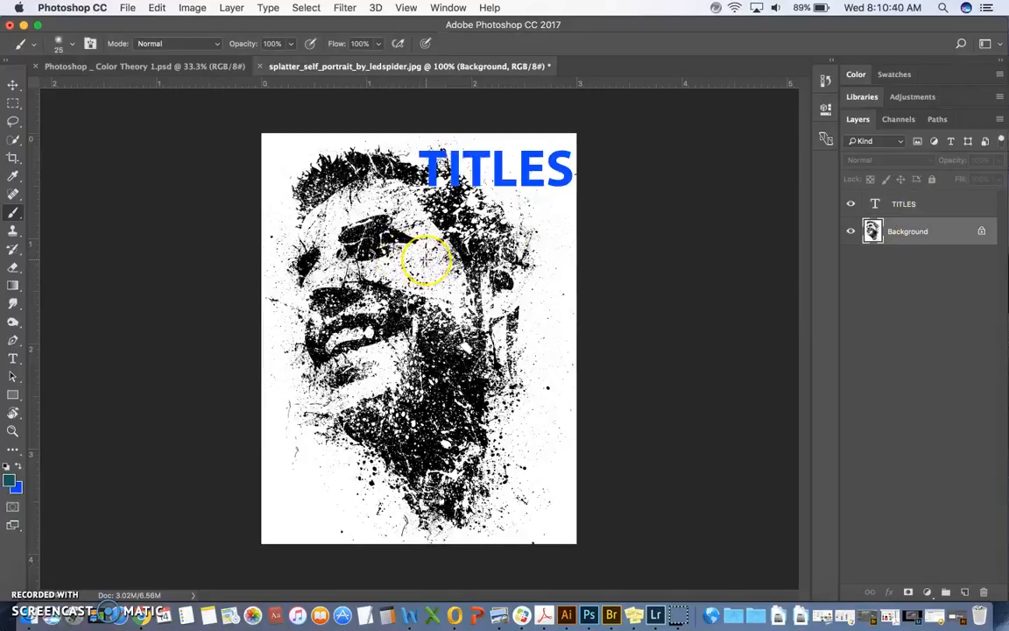
key(bracketright)
key(bracketright)
mouse_move(324, 197)
mouse_down()
mouse_move(324, 289)
mouse_move(451, 372)
mouse_up()
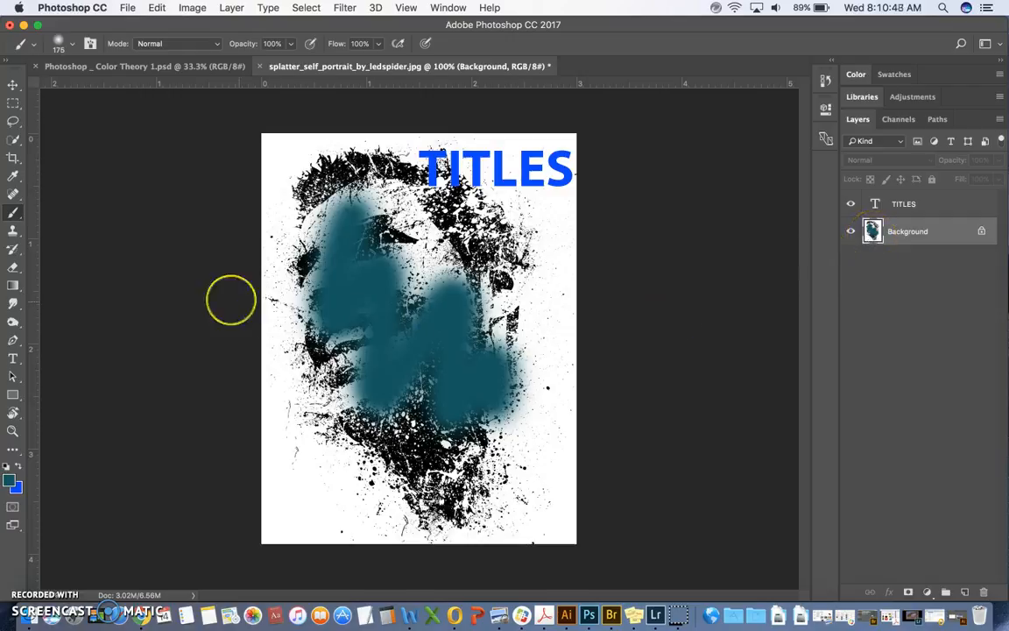
click(13, 266)
mouse_move(405, 258)
mouse_down()
mouse_move(382, 303)
mouse_move(424, 232)
mouse_move(387, 378)
mouse_move(437, 348)
mouse_move(470, 277)
mouse_move(479, 416)
mouse_up()
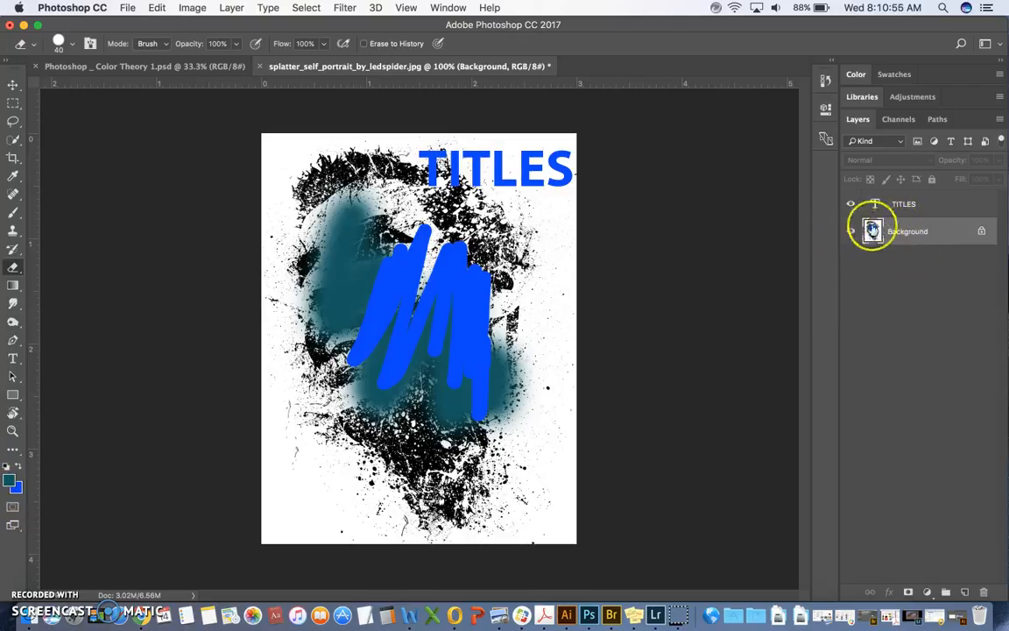
Step: Set the background color to white and erase across the blue and teal strokes on the Background layer
click(16, 487)
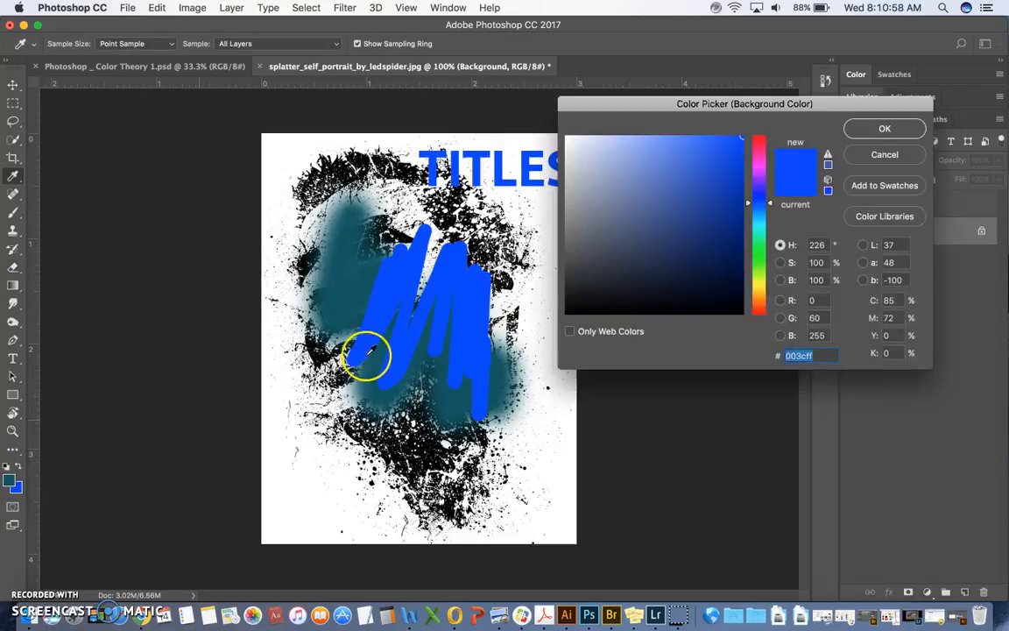
drag(636, 262, 553, 105)
click(858, 131)
key(e)
mouse_move(420, 230)
mouse_down()
mouse_move(438, 386)
mouse_move(368, 473)
mouse_up()
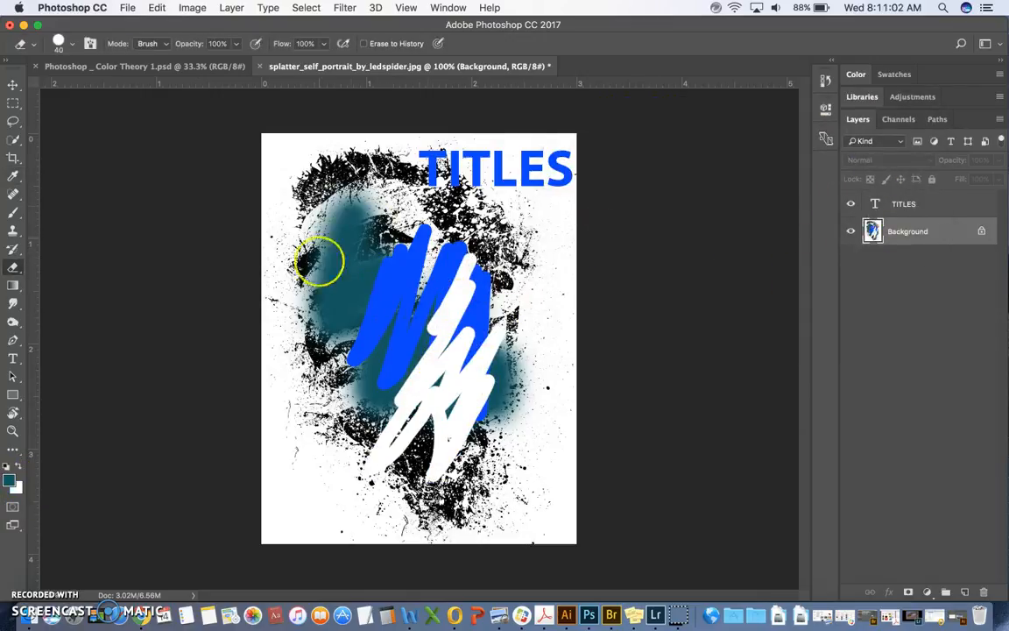
Step: Revert the document in the History to the Move state before the brush and eraser strokes, then collapse the History panel
click(826, 81)
drag(750, 162, 751, 428)
click(732, 352)
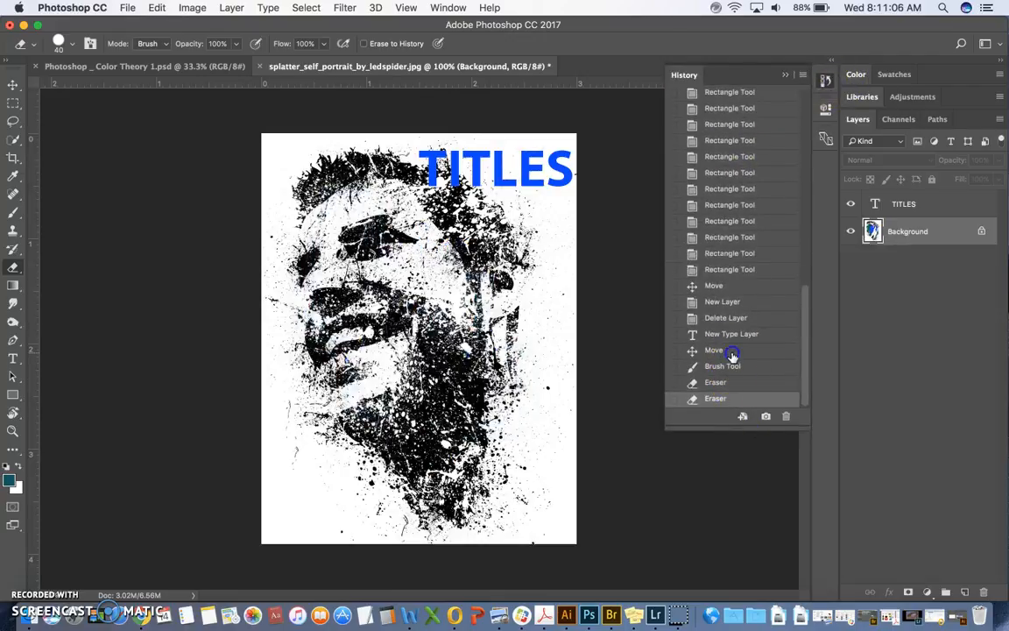
click(781, 79)
Step: Create a new layer directly above the Background layer and name it "brush"
click(916, 231)
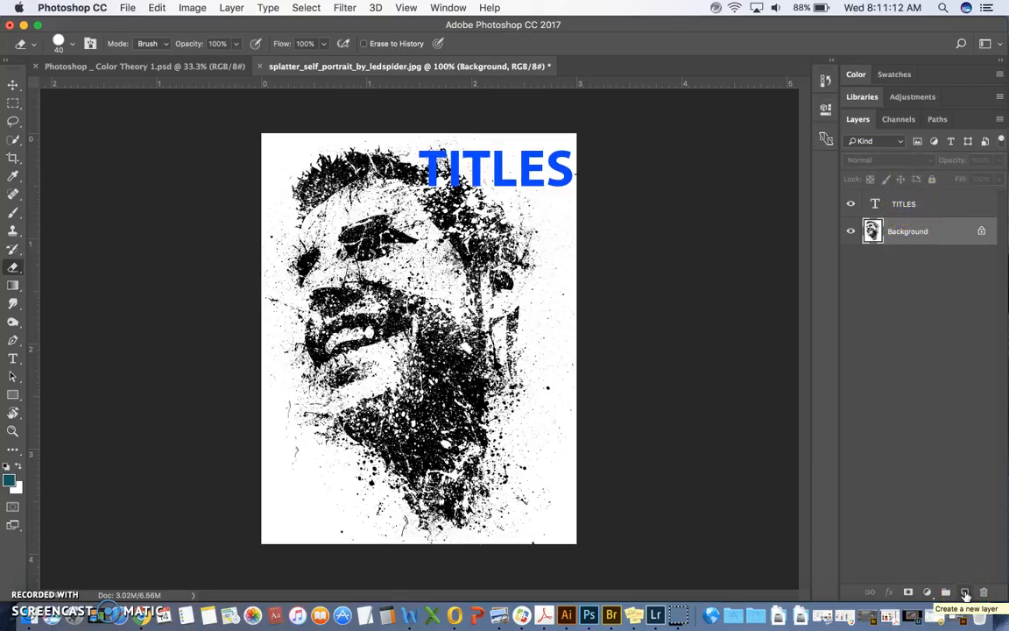
click(964, 593)
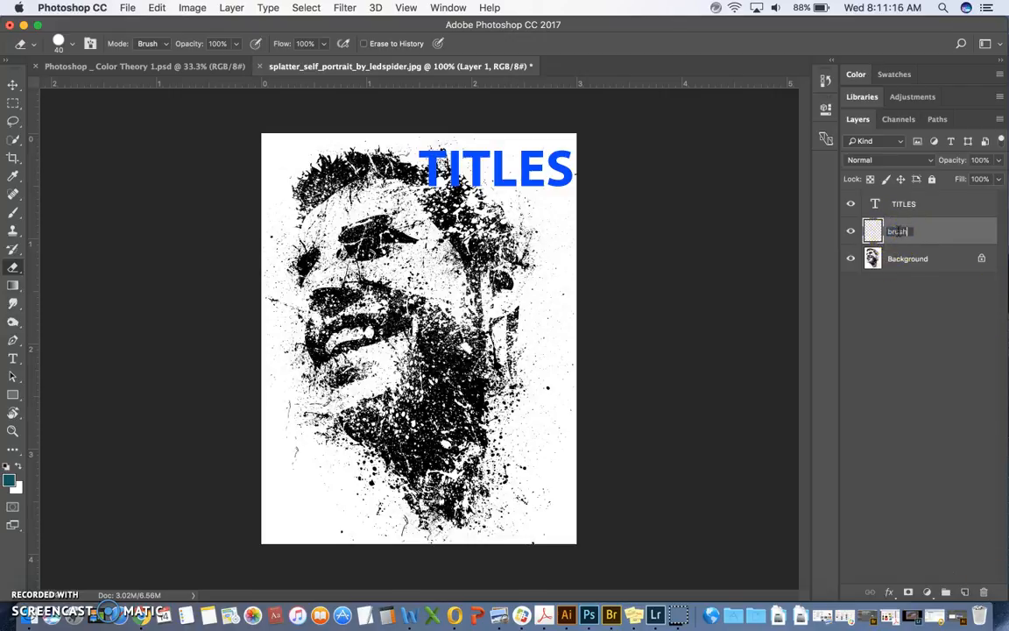
click(955, 230)
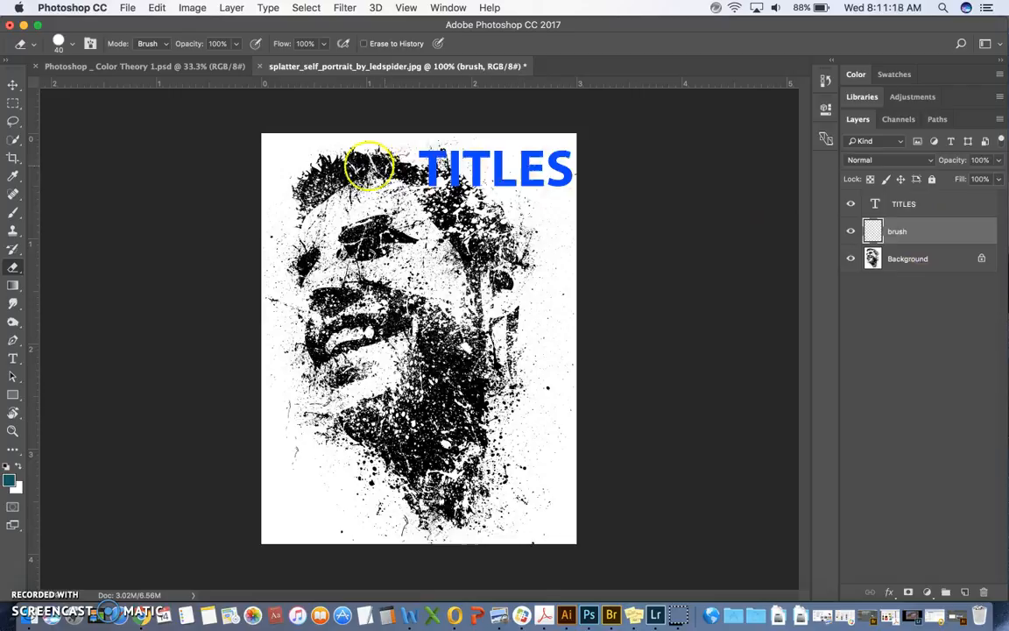
Step: Set the Brush tool to a hard round tip with 100% hardness and a size of 70 px
click(13, 213)
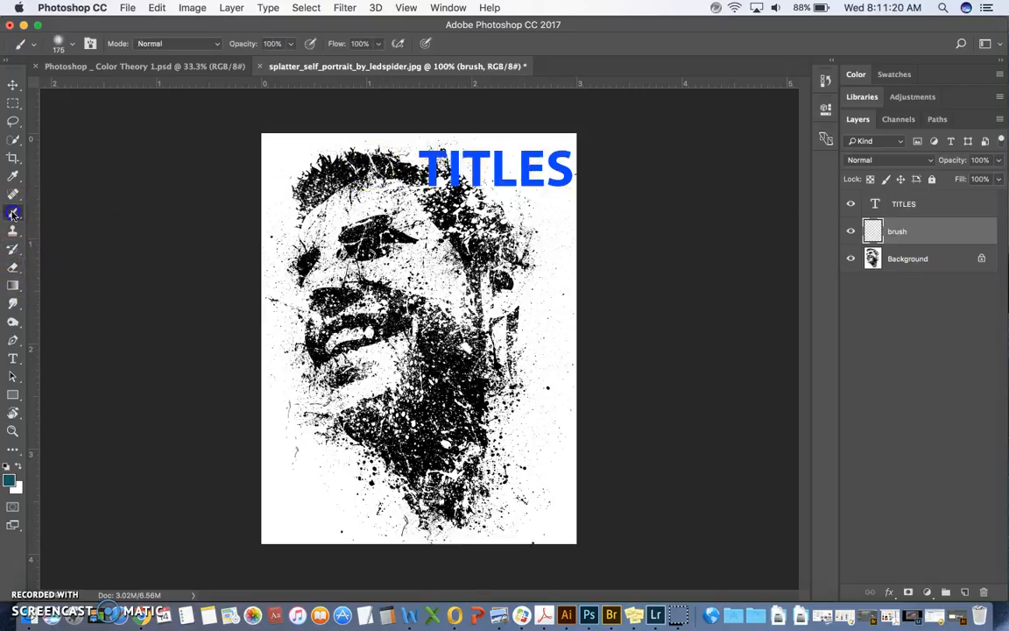
click(72, 44)
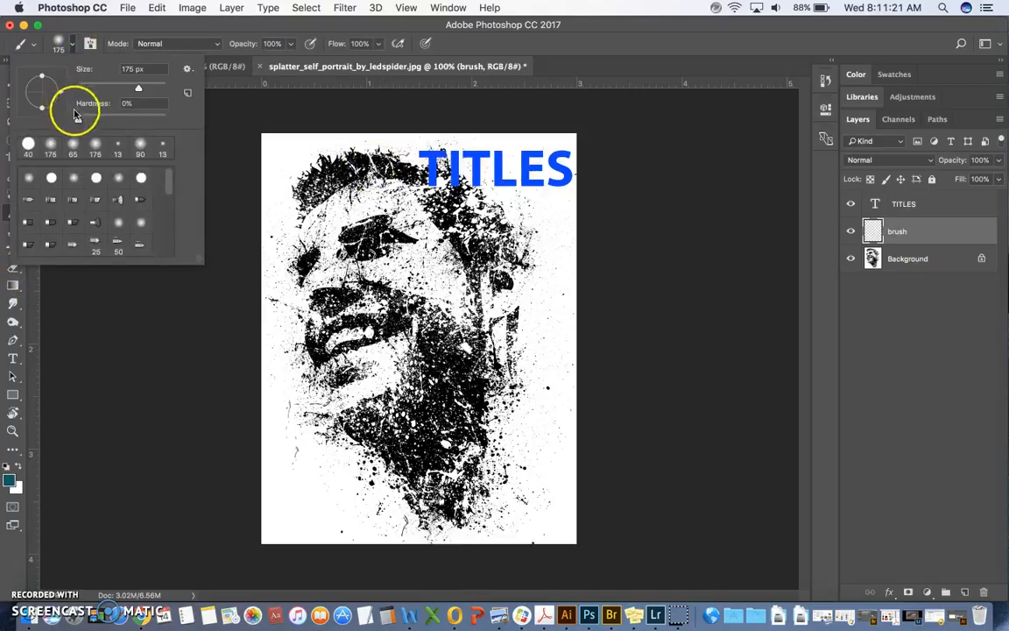
drag(78, 119, 179, 123)
click(51, 178)
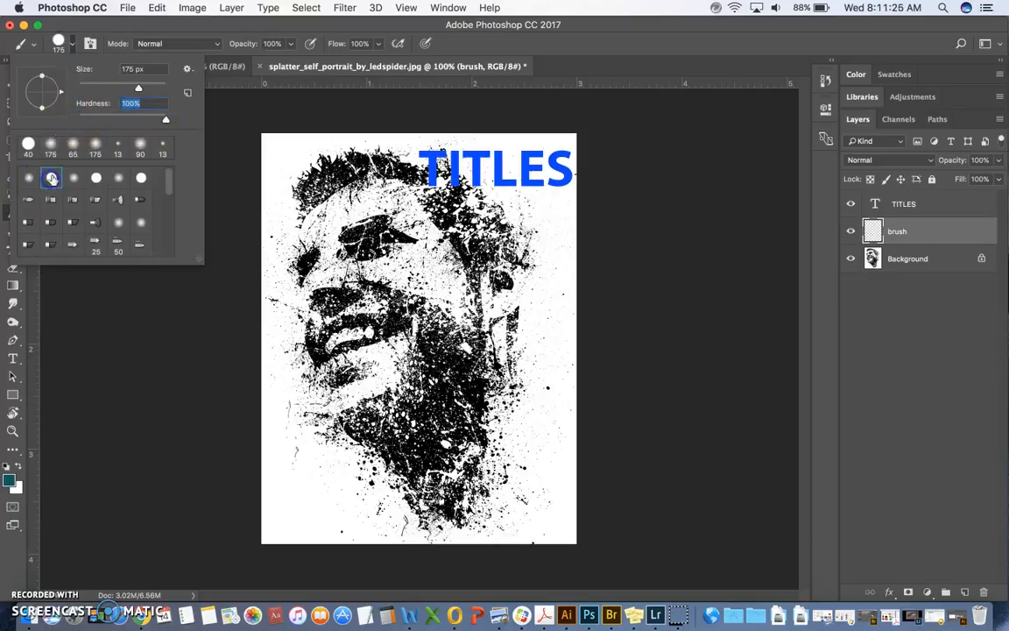
drag(139, 87, 128, 89)
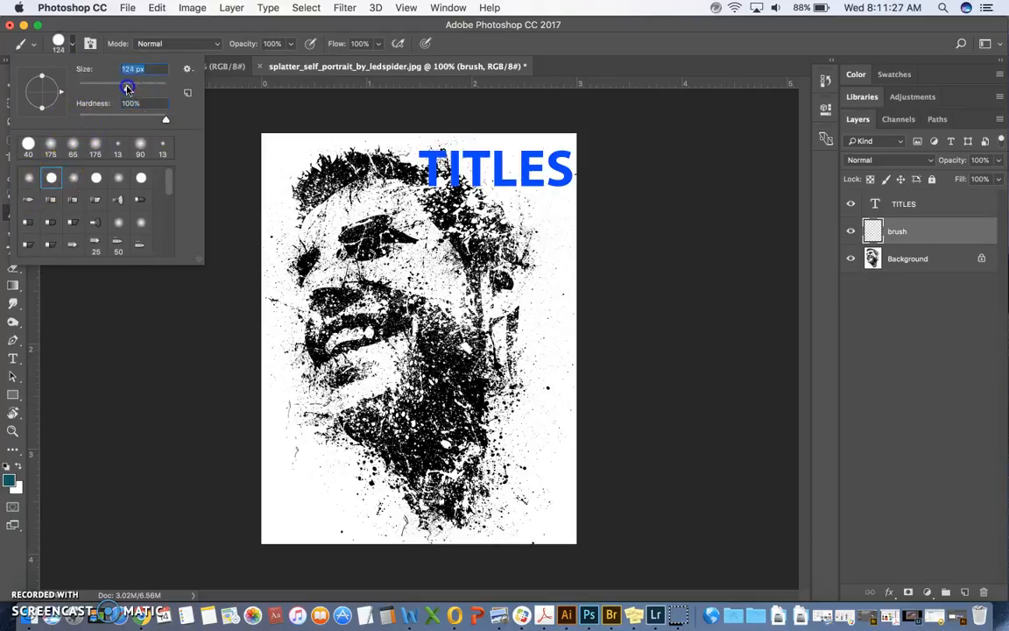
click(469, 49)
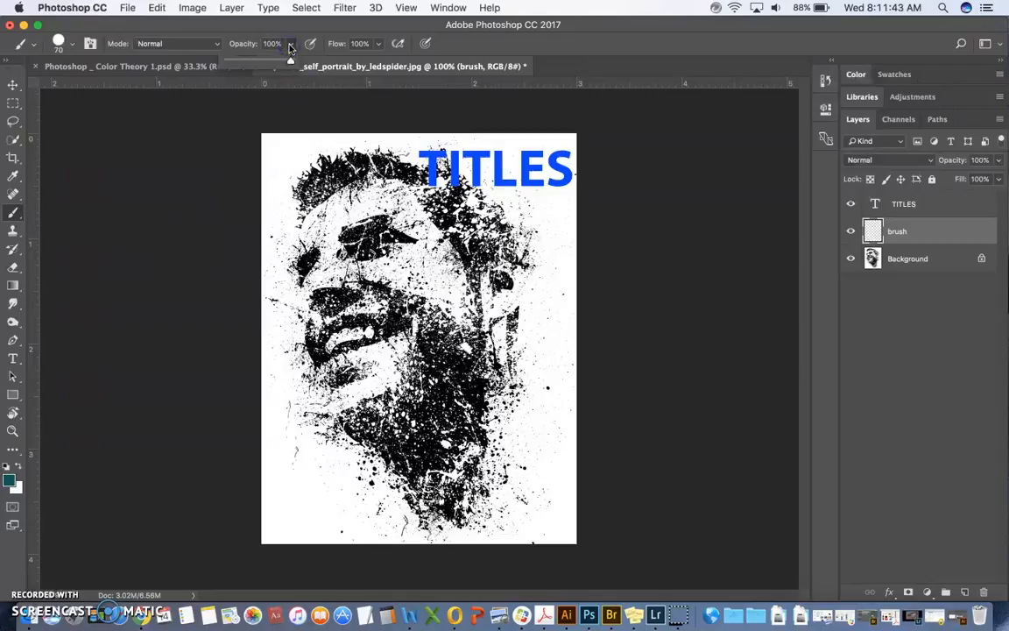
Step: Examine the Brush tool's flow, pressure and blending mode options
click(379, 44)
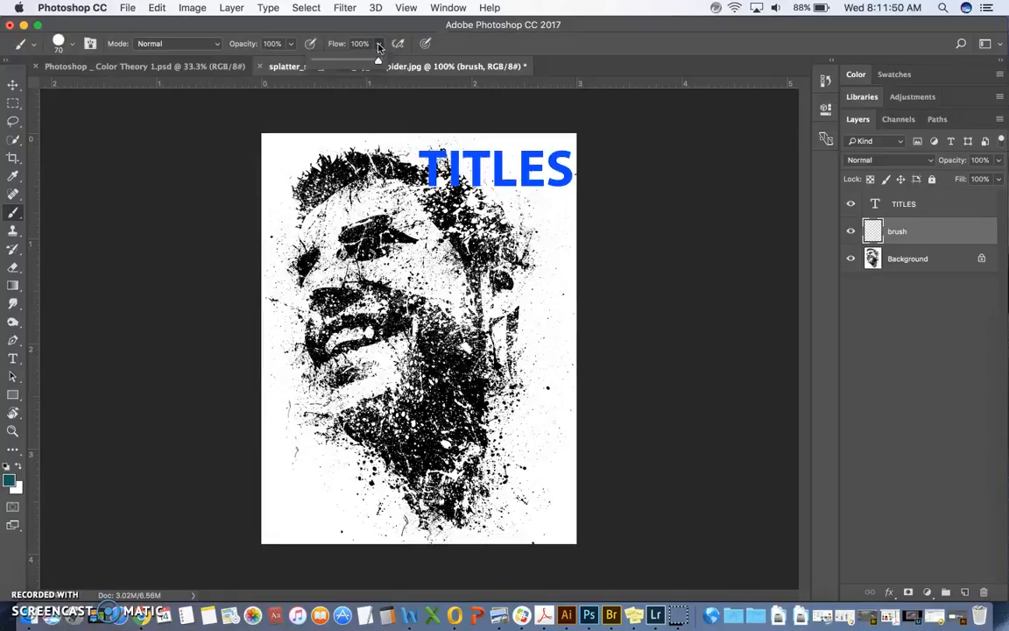
click(377, 43)
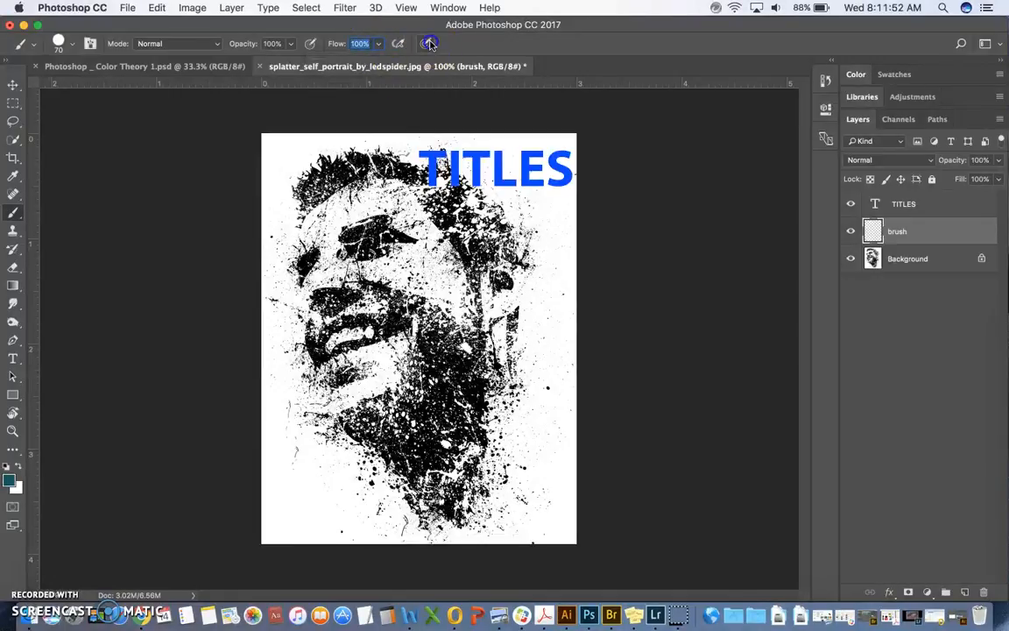
click(310, 42)
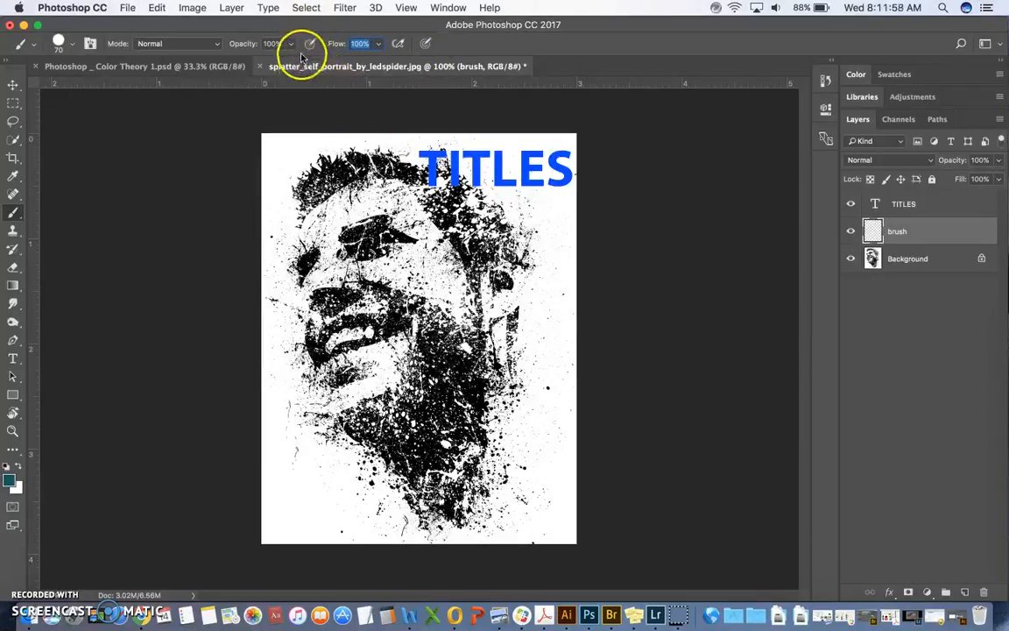
click(208, 45)
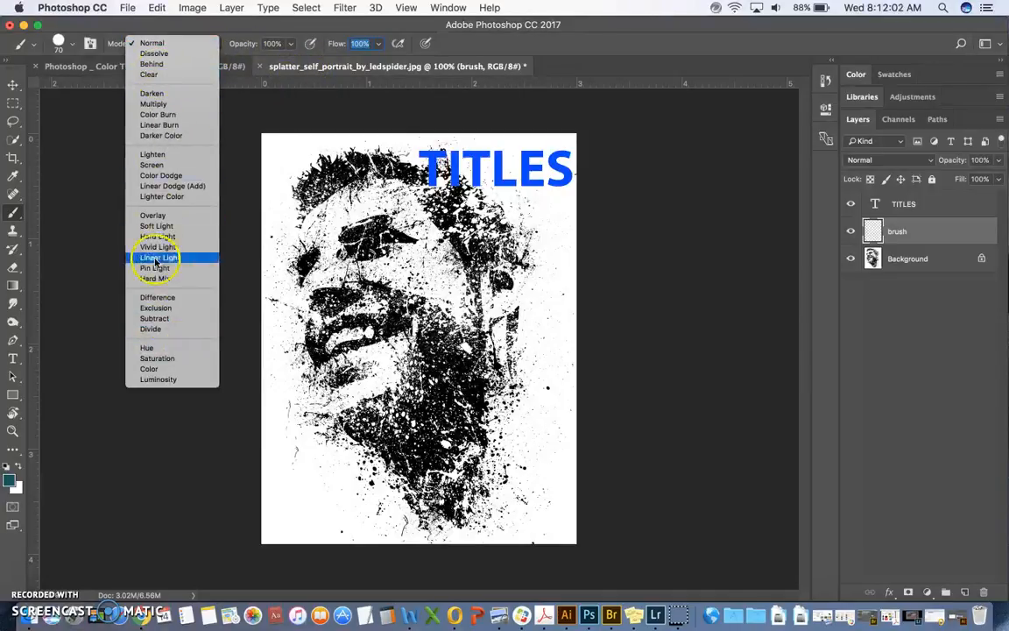
Step: Paint a looping teal scribble over the portrait on the brush layer in Normal mode and erase large parts of it
click(161, 45)
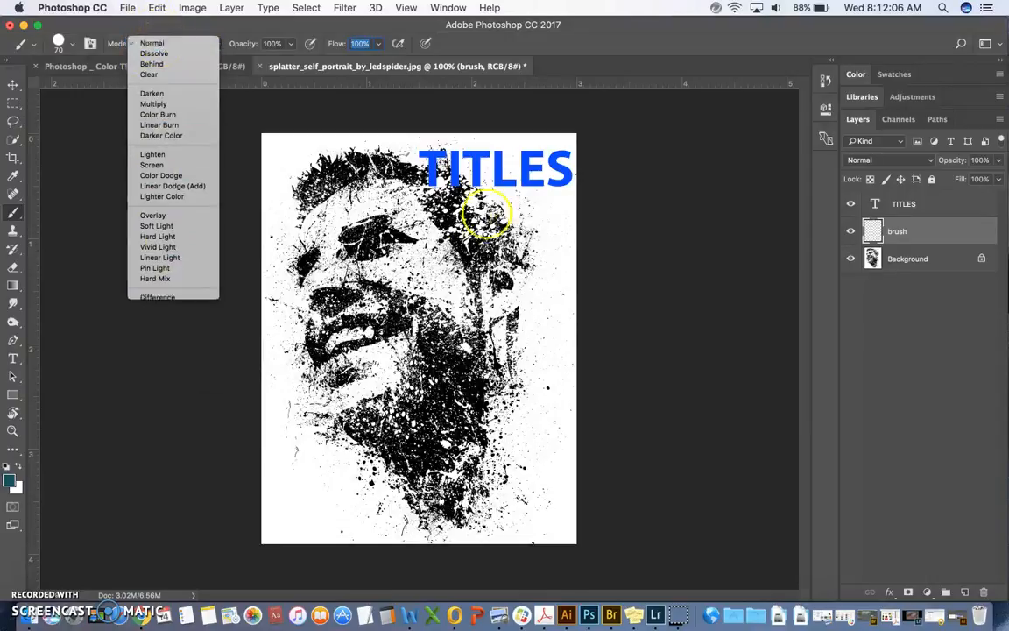
mouse_move(335, 190)
mouse_down()
mouse_move(310, 363)
mouse_move(334, 421)
mouse_move(456, 254)
mouse_move(528, 256)
mouse_move(409, 295)
mouse_move(376, 444)
mouse_move(337, 434)
mouse_up()
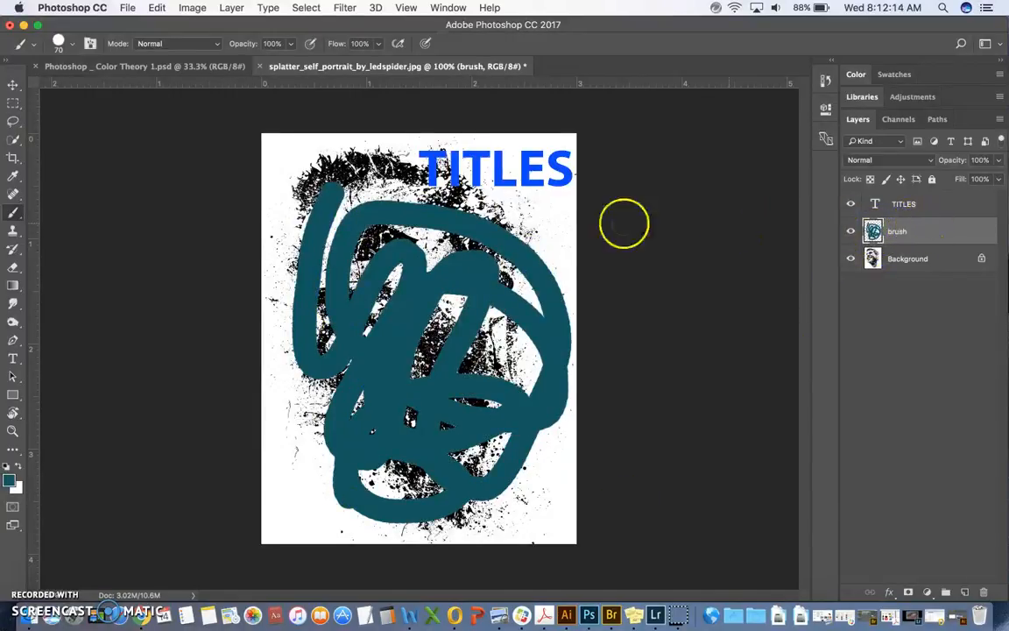
click(14, 267)
mouse_move(338, 188)
mouse_down()
mouse_move(383, 244)
mouse_move(387, 236)
mouse_move(501, 478)
mouse_move(517, 327)
mouse_move(338, 422)
mouse_move(329, 406)
mouse_move(352, 478)
mouse_move(536, 286)
mouse_move(327, 264)
mouse_move(294, 188)
mouse_move(454, 230)
mouse_move(500, 387)
mouse_move(383, 300)
mouse_move(322, 233)
mouse_move(443, 359)
mouse_move(439, 348)
mouse_up()
Step: Create a new layer above the brush layer and paint a light blue zigzag across the upper face with the Brush tool
click(964, 592)
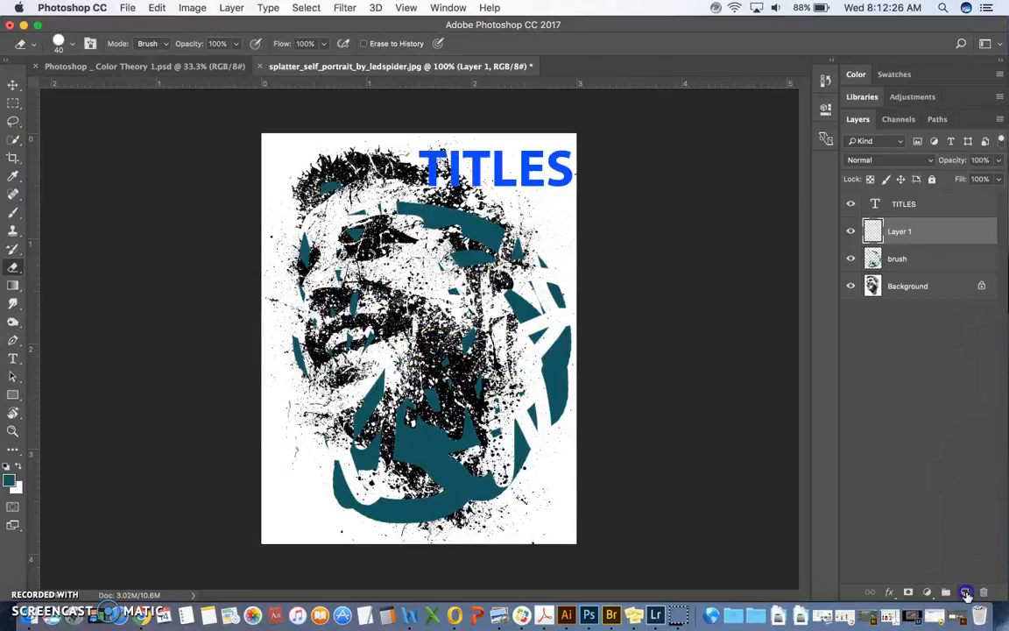
click(13, 212)
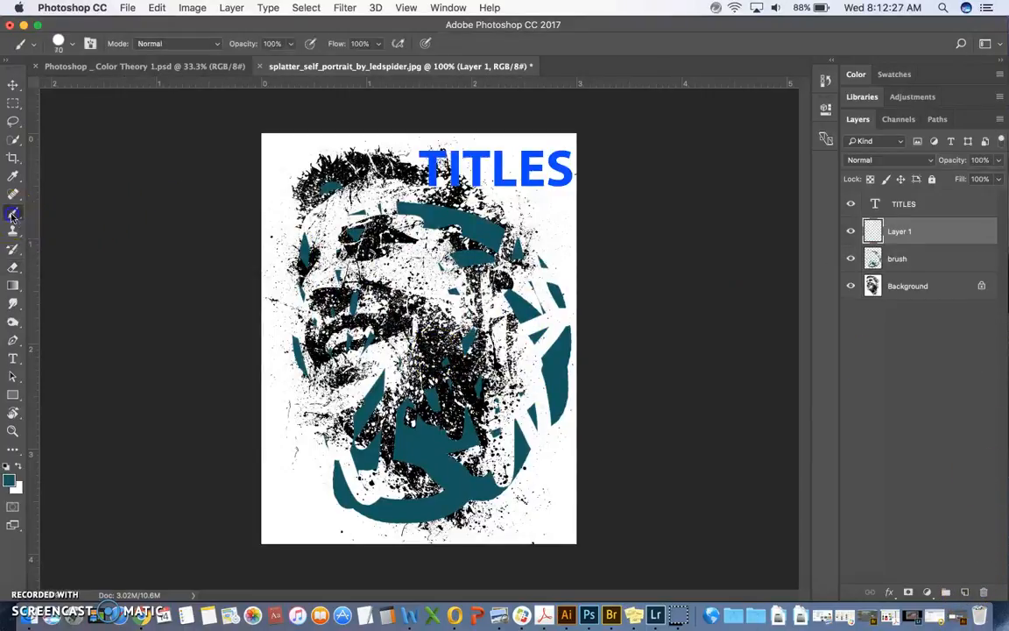
click(12, 477)
click(673, 170)
click(885, 128)
mouse_move(367, 207)
mouse_down()
mouse_move(460, 253)
mouse_move(468, 333)
mouse_move(487, 314)
mouse_up()
Step: Create another new layer above the light blue stroke and paint a dark teal scribble on it in colour #143033
click(963, 592)
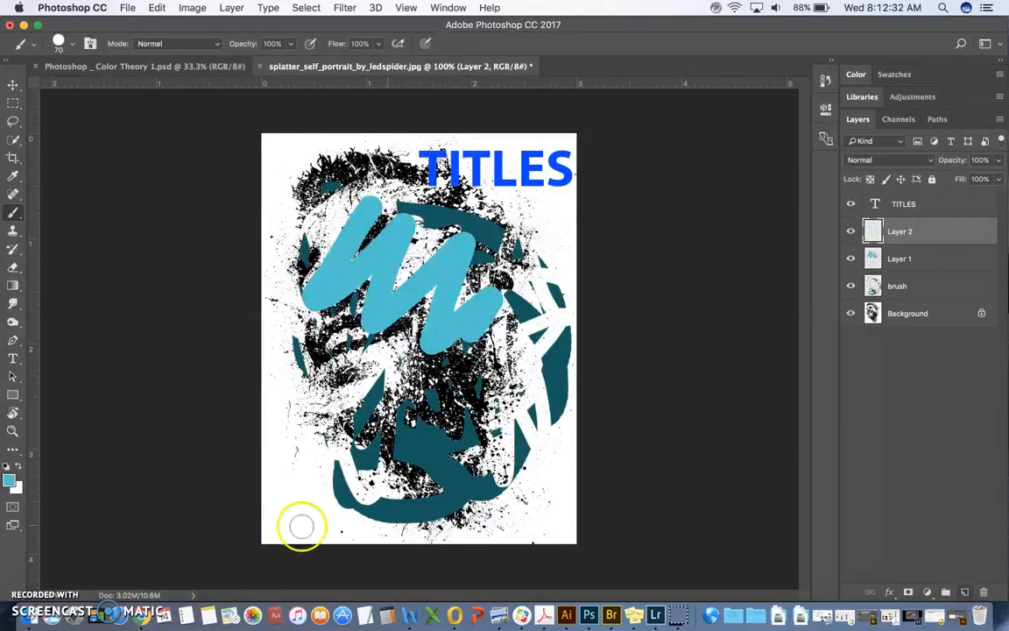
click(12, 480)
click(671, 280)
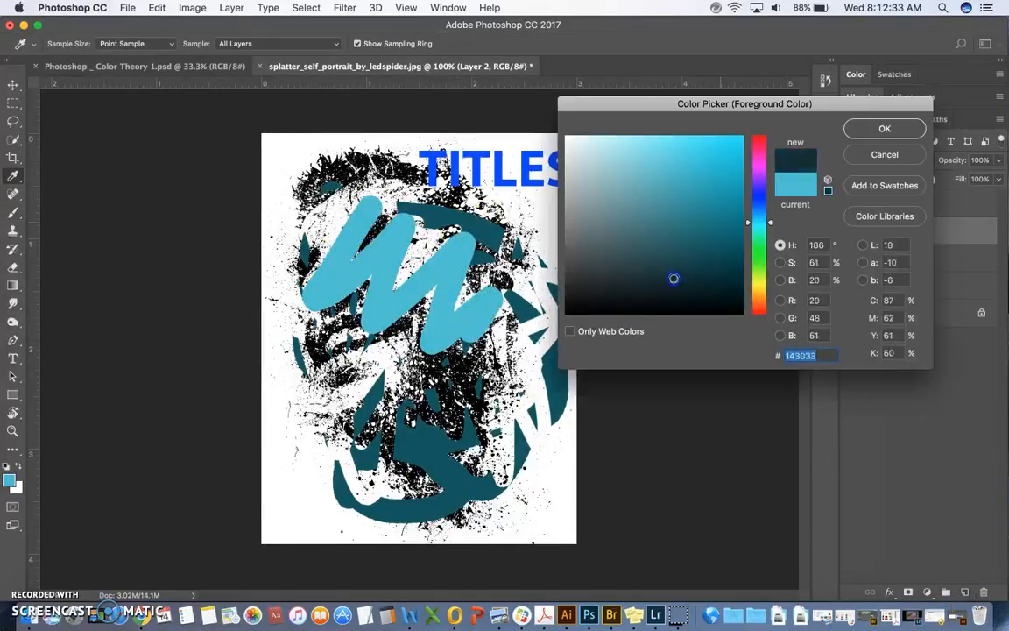
click(911, 124)
mouse_move(457, 301)
mouse_down()
mouse_move(350, 219)
mouse_move(447, 263)
mouse_move(351, 271)
mouse_move(480, 318)
mouse_move(263, 341)
mouse_move(266, 355)
mouse_up()
Step: Move the light blue stroke to the canvas's lower left, the dark scribble to its upper right and the TITLES text to its upper left
click(13, 84)
click(900, 258)
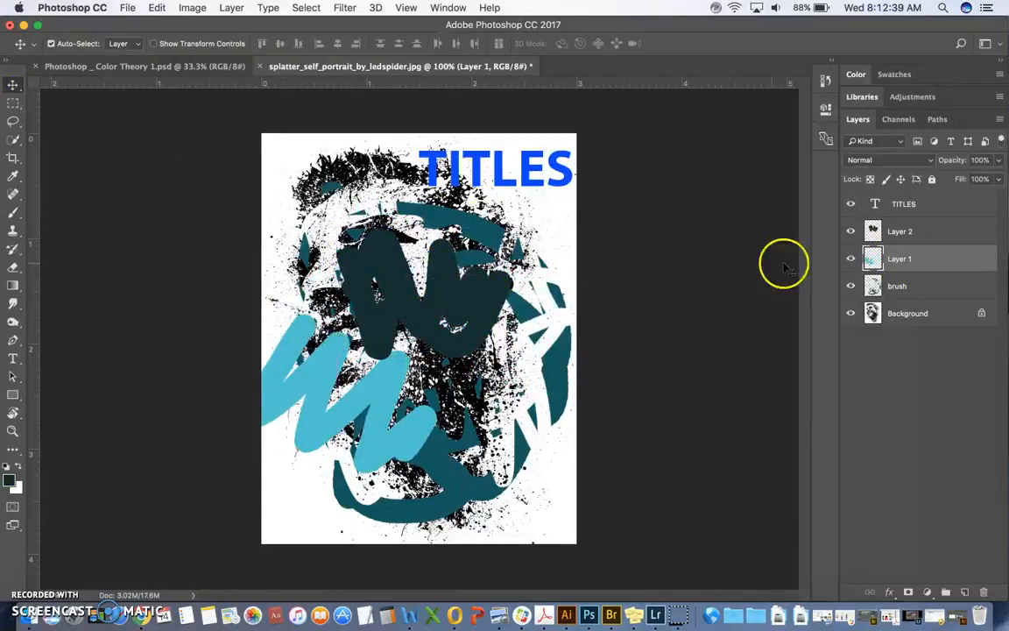
click(893, 233)
mouse_move(457, 307)
mouse_down()
mouse_move(490, 210)
mouse_move(508, 232)
mouse_move(401, 198)
mouse_move(385, 254)
mouse_up()
click(920, 204)
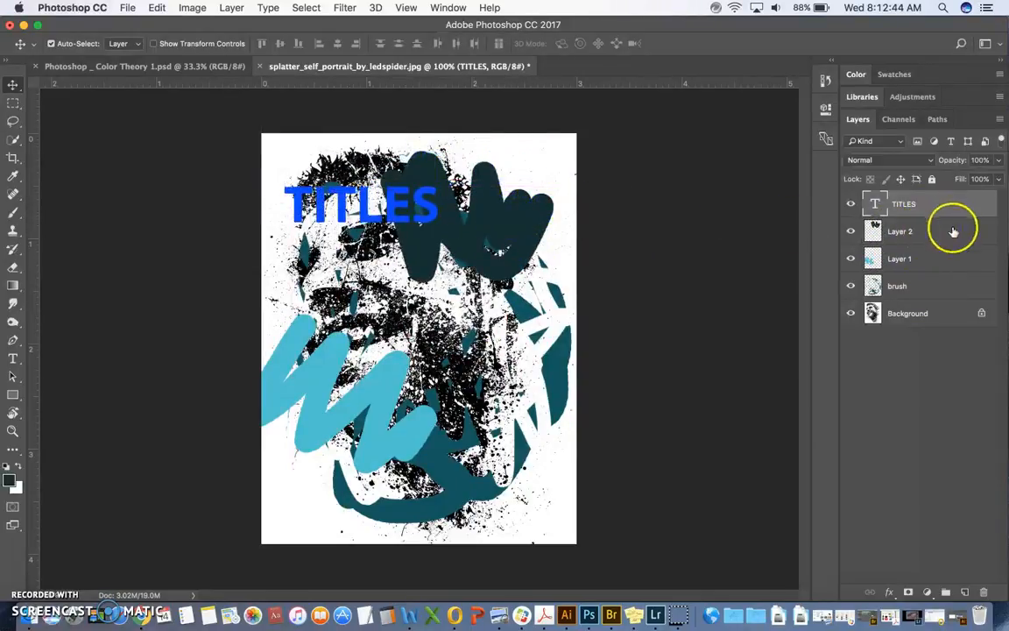
Step: Enlarge the dark scribble on Layer 2 to about 160% with Free Transform, extending it toward the canvas's lower left
click(918, 260)
click(939, 230)
click(936, 204)
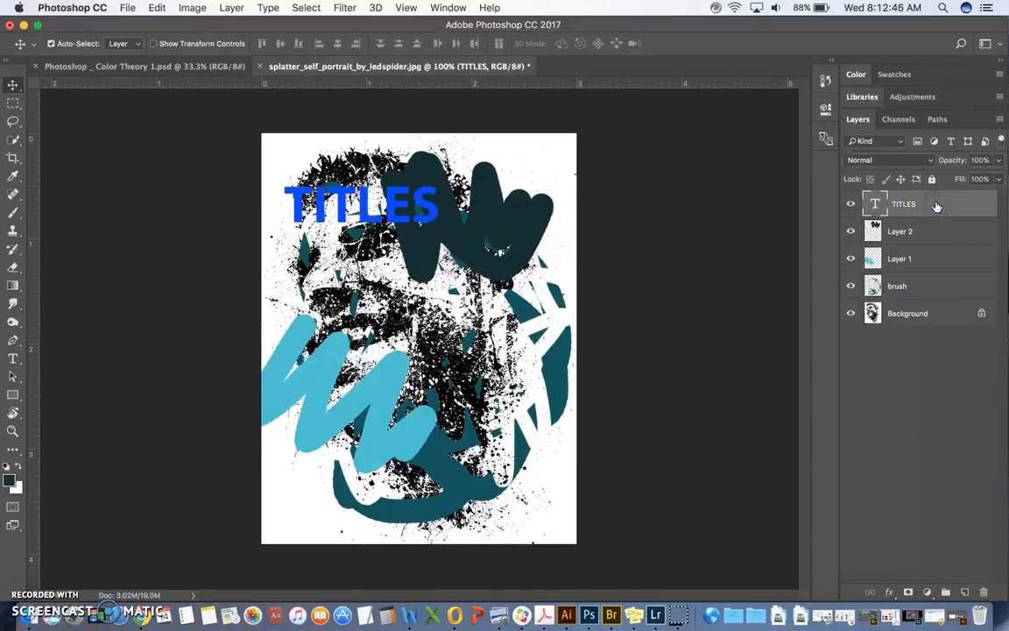
click(937, 230)
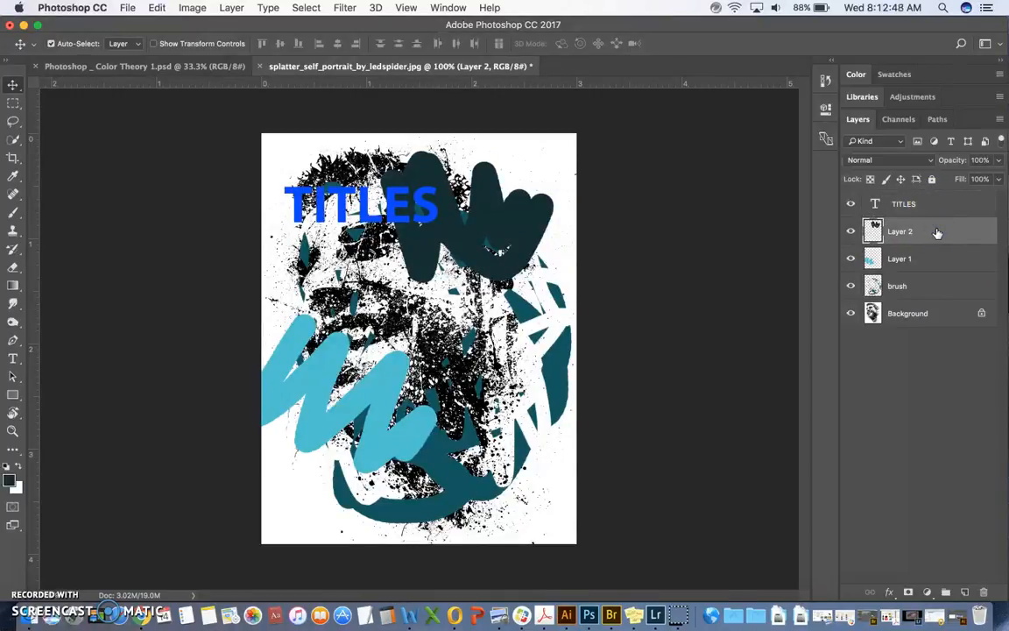
click(159, 8)
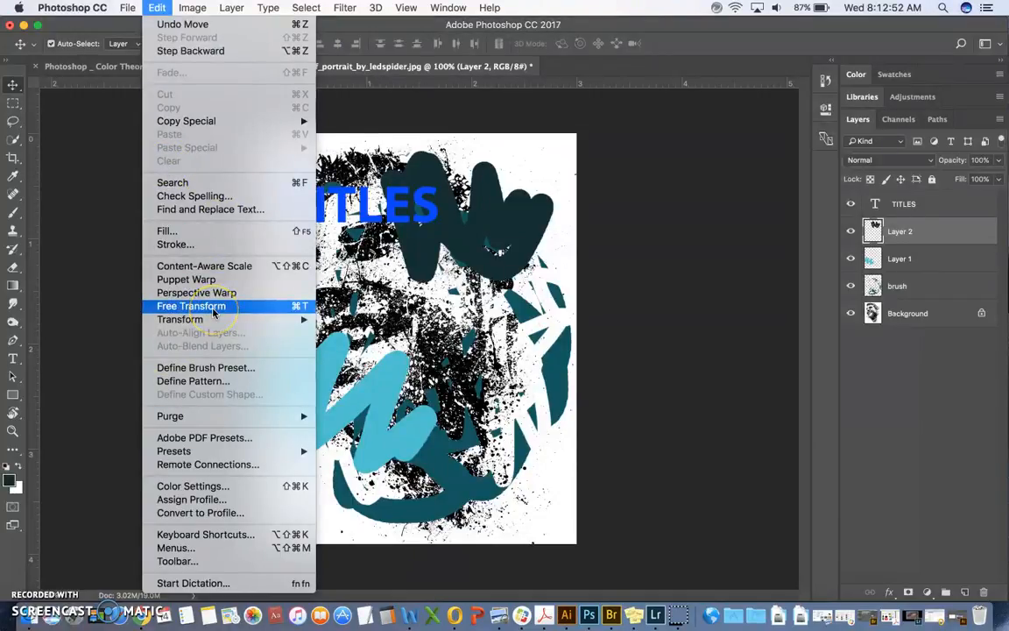
mouse_move(218, 320)
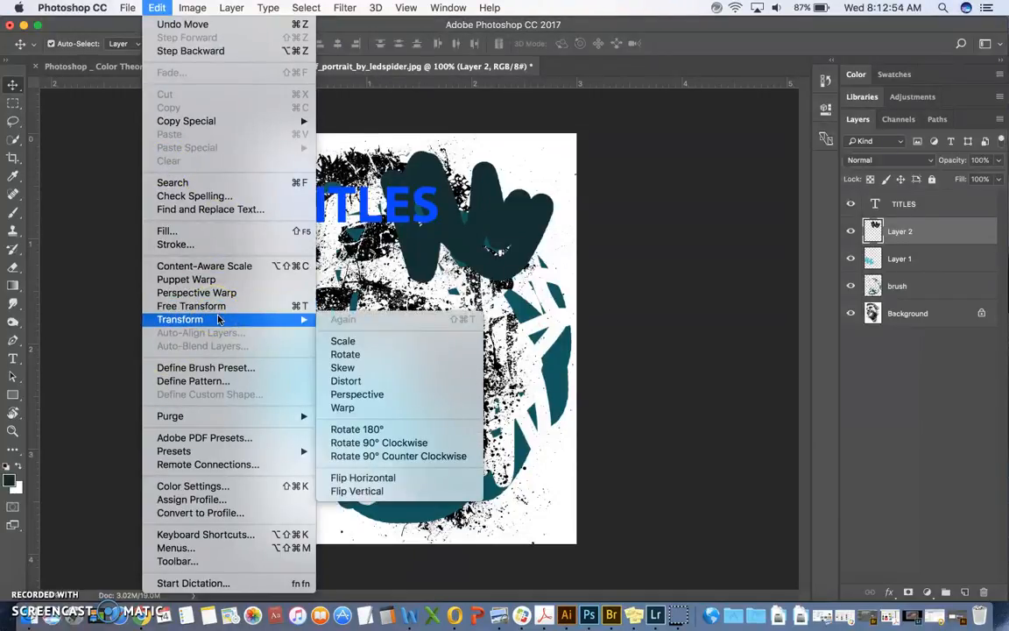
click(508, 239)
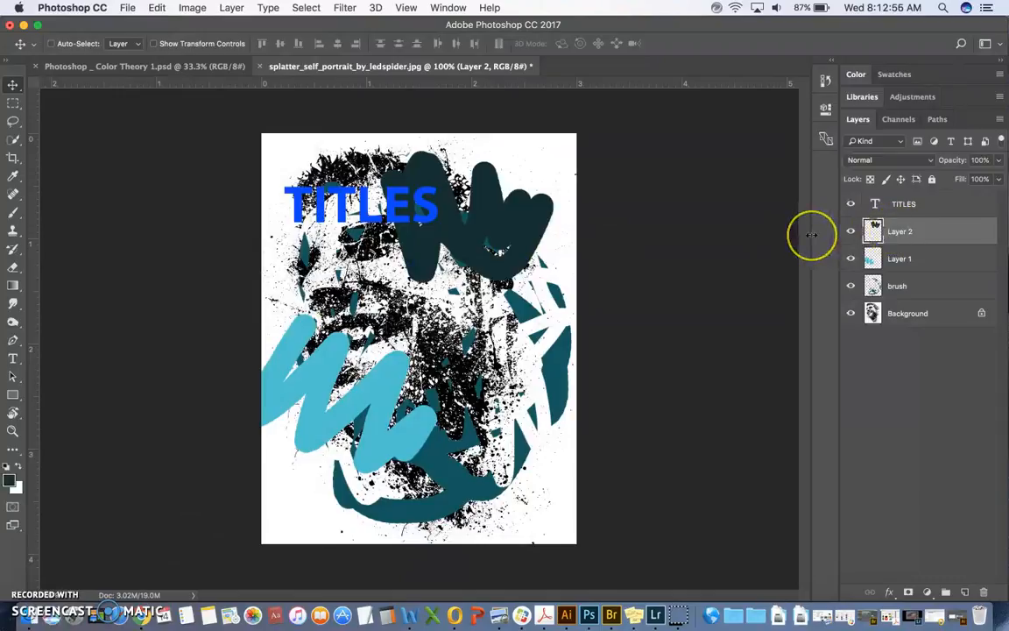
key(super+t)
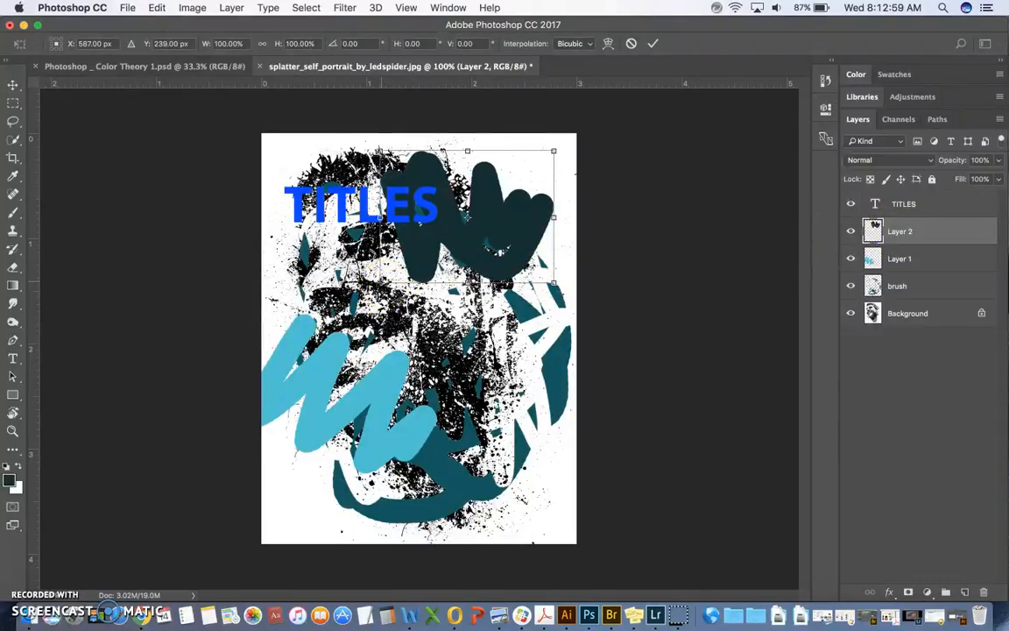
drag(381, 282, 297, 390)
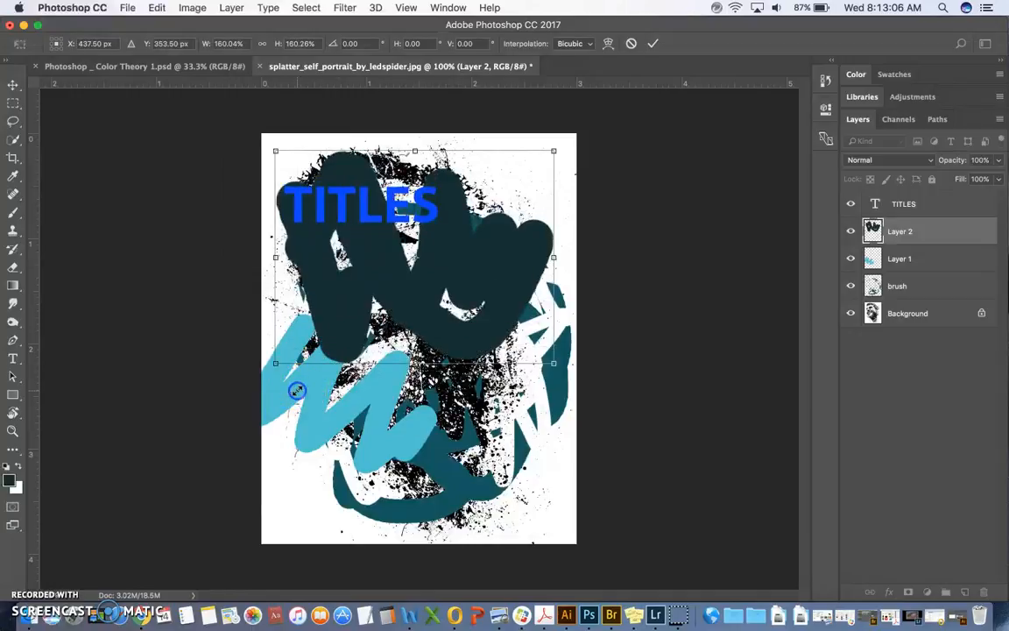
key(Return)
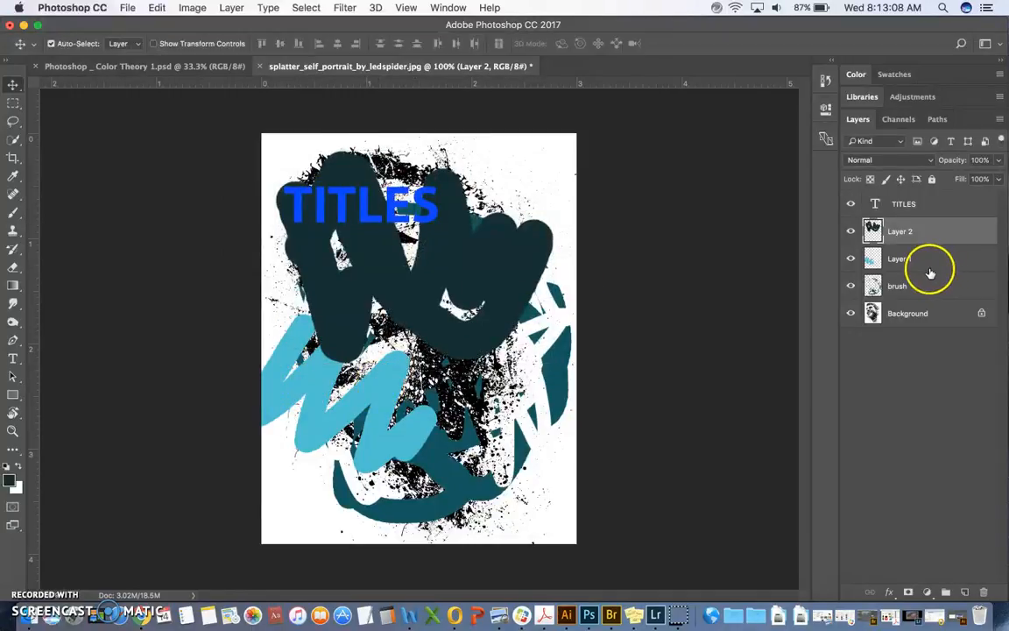
Step: Enlarge the TITLES text with Free Transform and position it across the top of the canvas
click(936, 203)
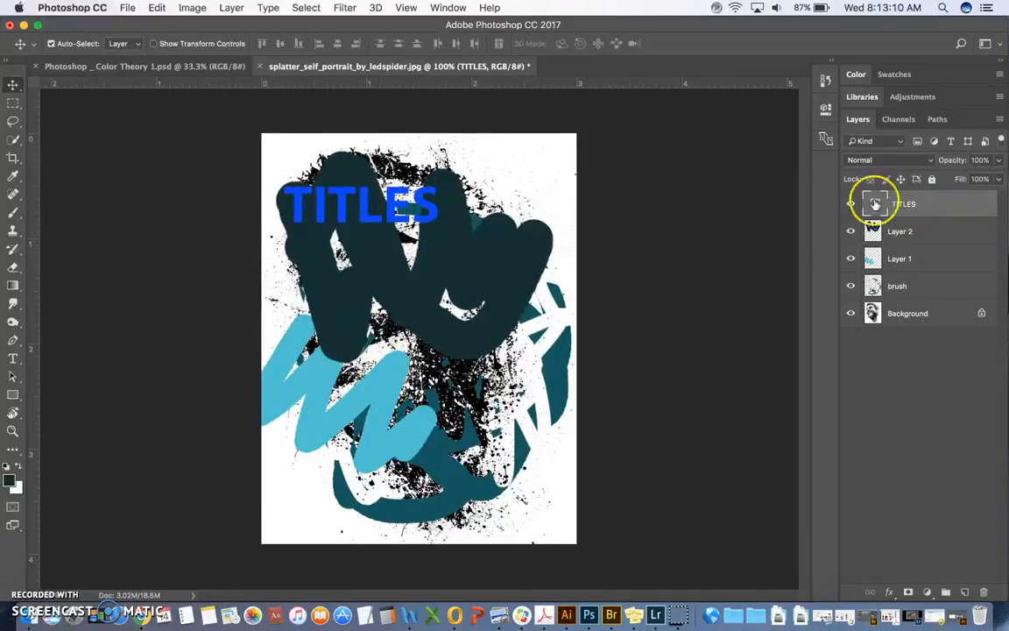
drag(443, 201, 400, 244)
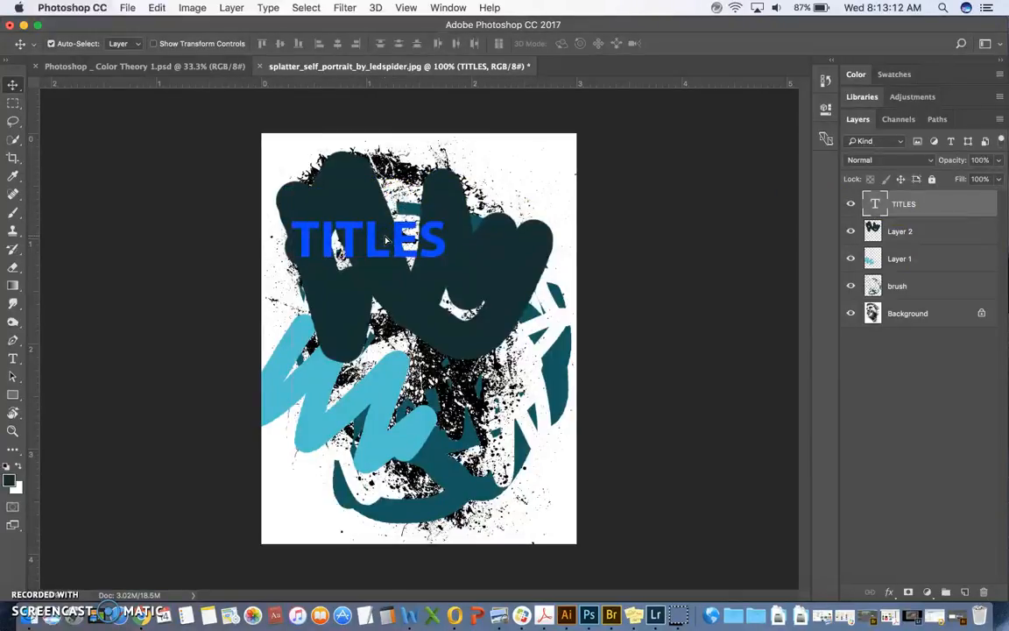
key(super+t)
drag(445, 269, 574, 370)
drag(515, 330, 504, 213)
key(Return)
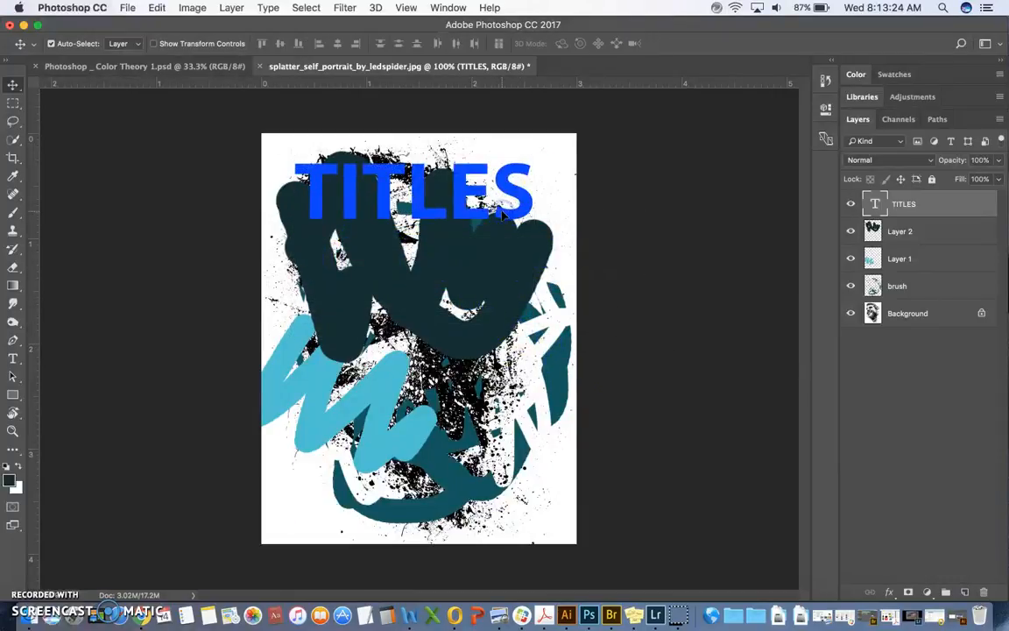
click(29, 579)
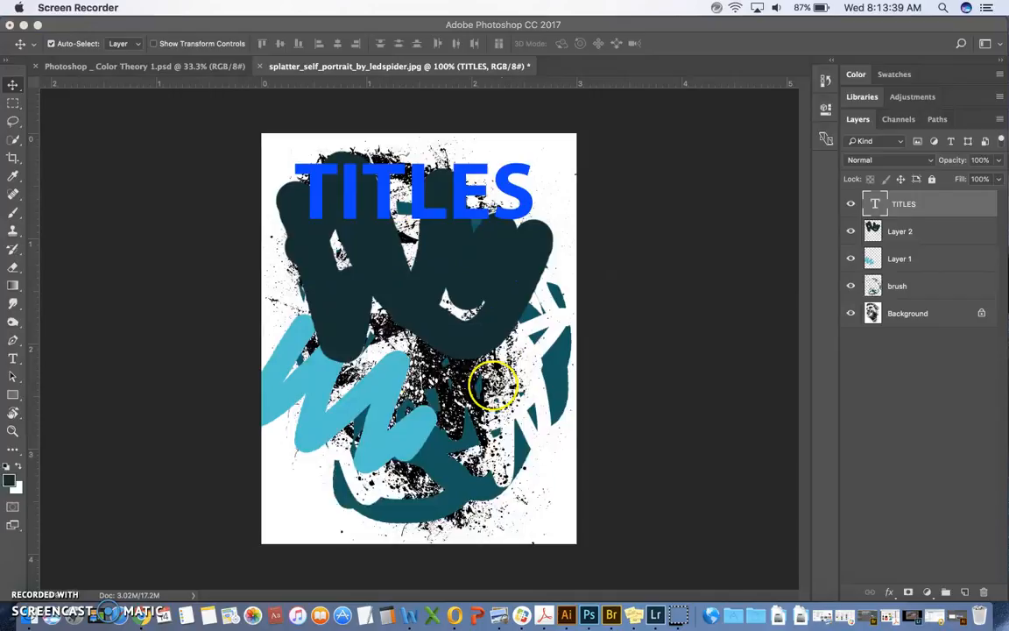
Step: Create a layer group above Layer 1, place Layer 1 and the brush layer inside it, and select the Background layer
click(927, 223)
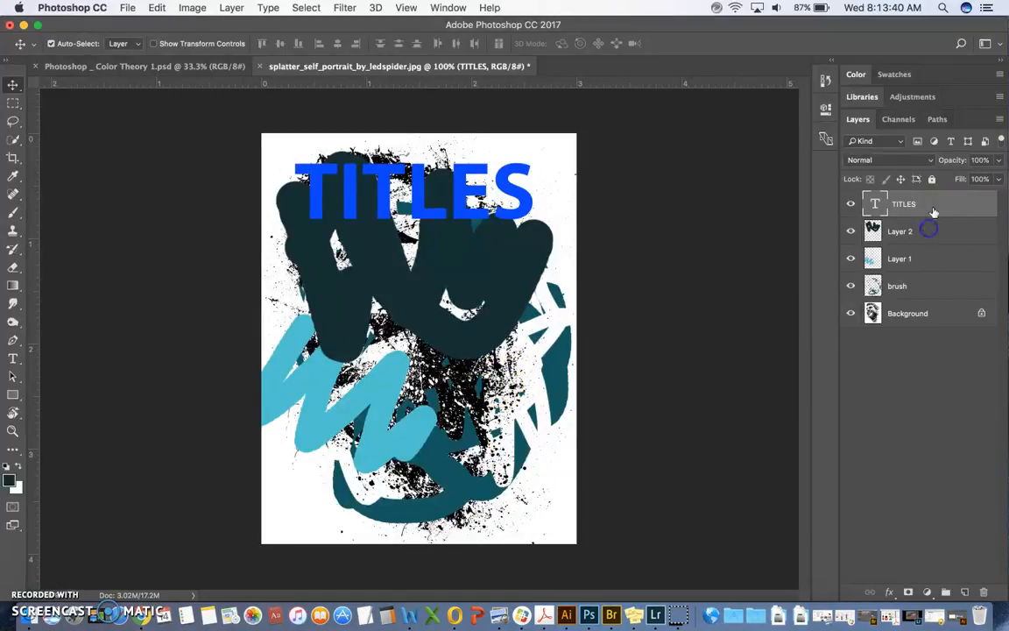
click(934, 259)
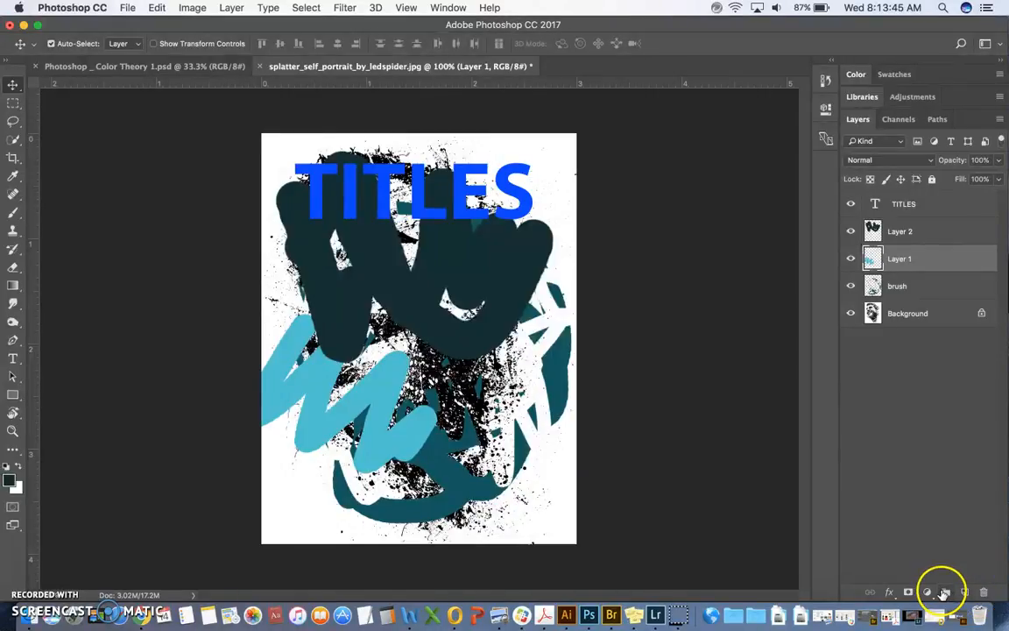
click(943, 593)
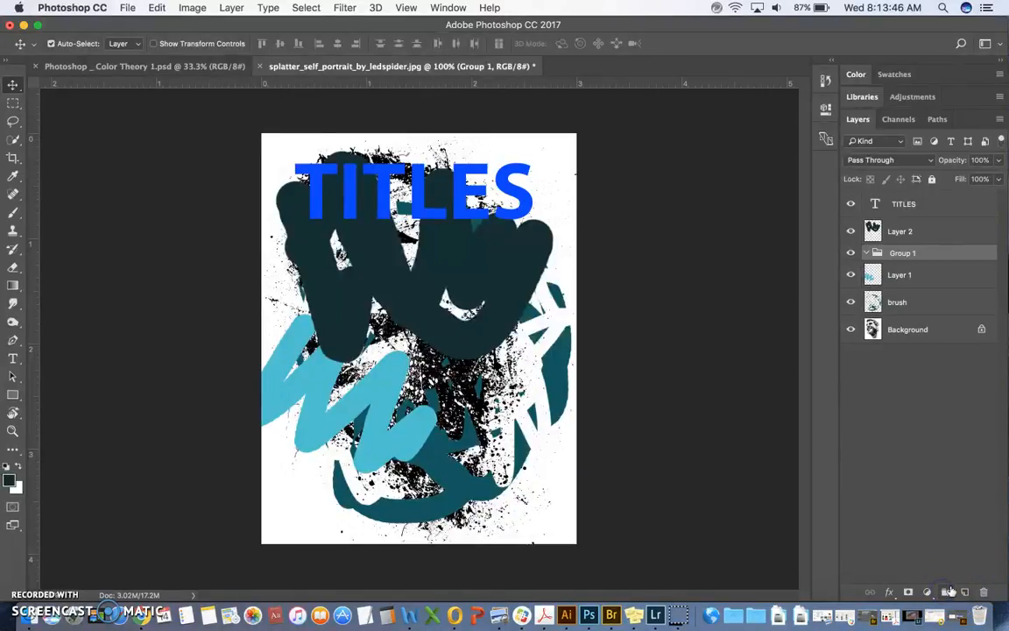
click(914, 306)
click(928, 326)
shift+click(919, 275)
mouse_move(928, 271)
mouse_down()
mouse_move(923, 245)
mouse_move(925, 255)
mouse_up()
click(931, 330)
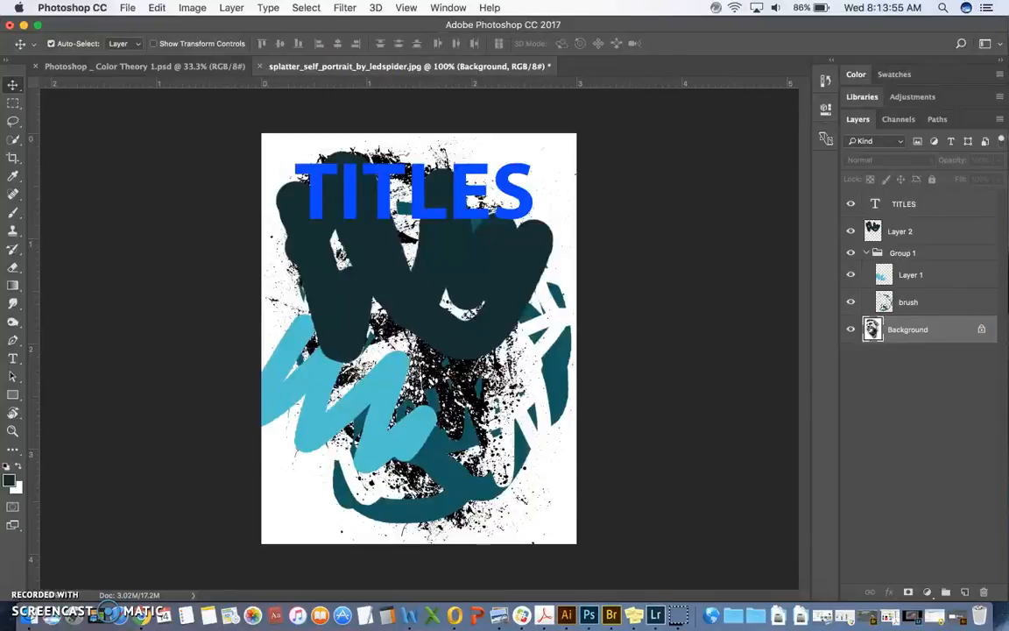
Step: Look over the available layer commands and deselect all layers
click(231, 8)
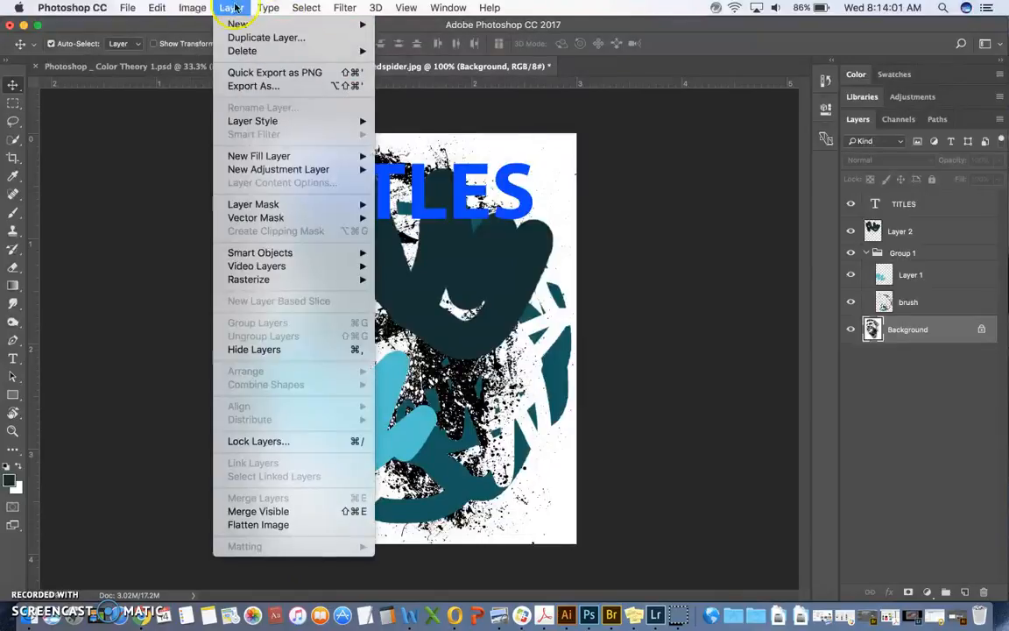
click(947, 433)
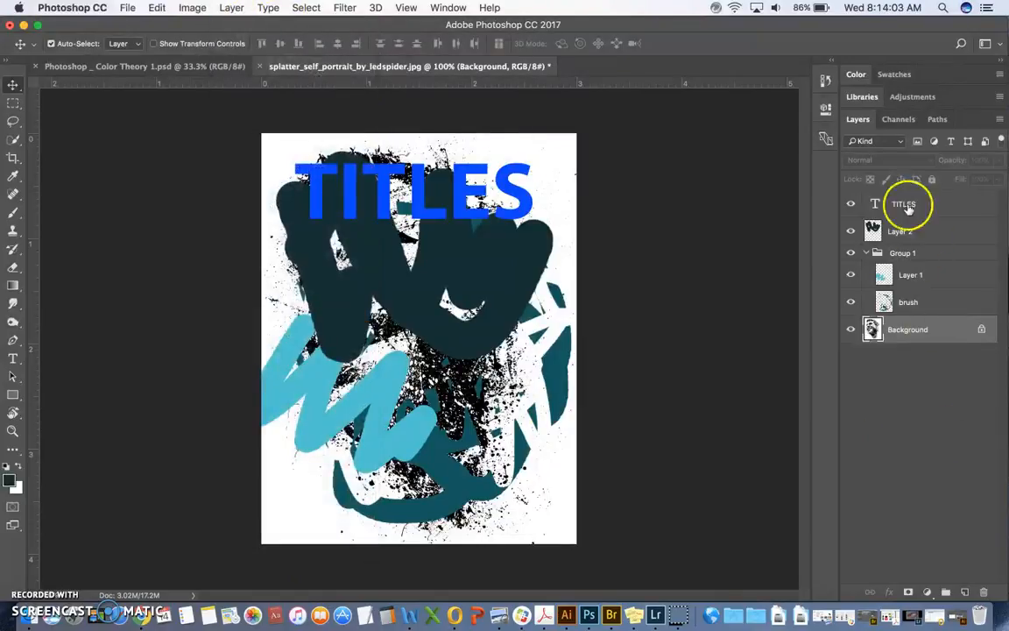
click(939, 378)
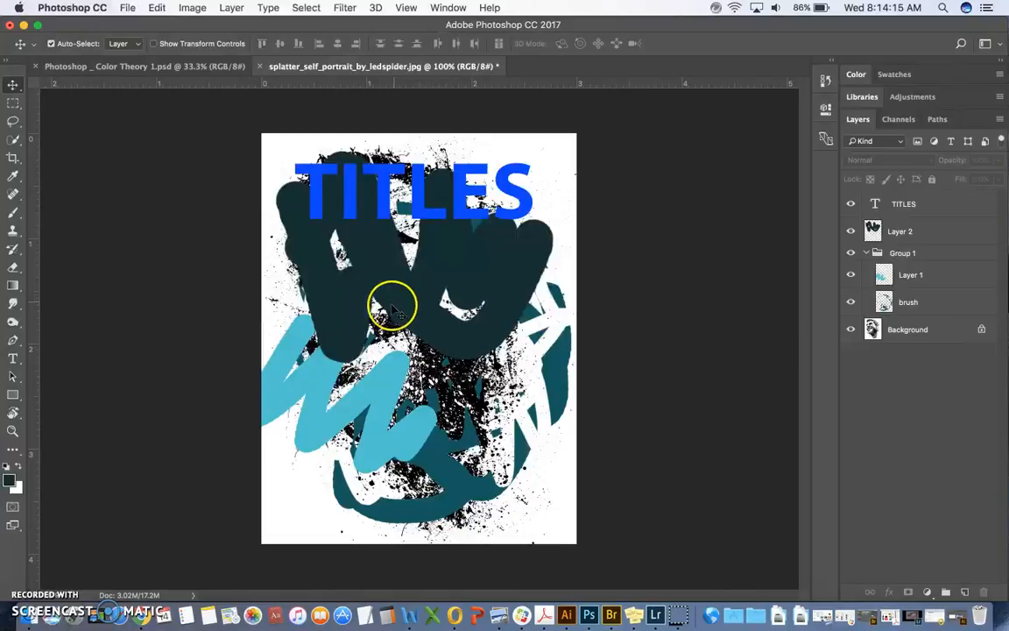
Step: Repeatedly undo and redo moving Layer 1 and the brush layer into Group 1
key(super+z)
key(super+z)
key(super+z)
key(super+z)
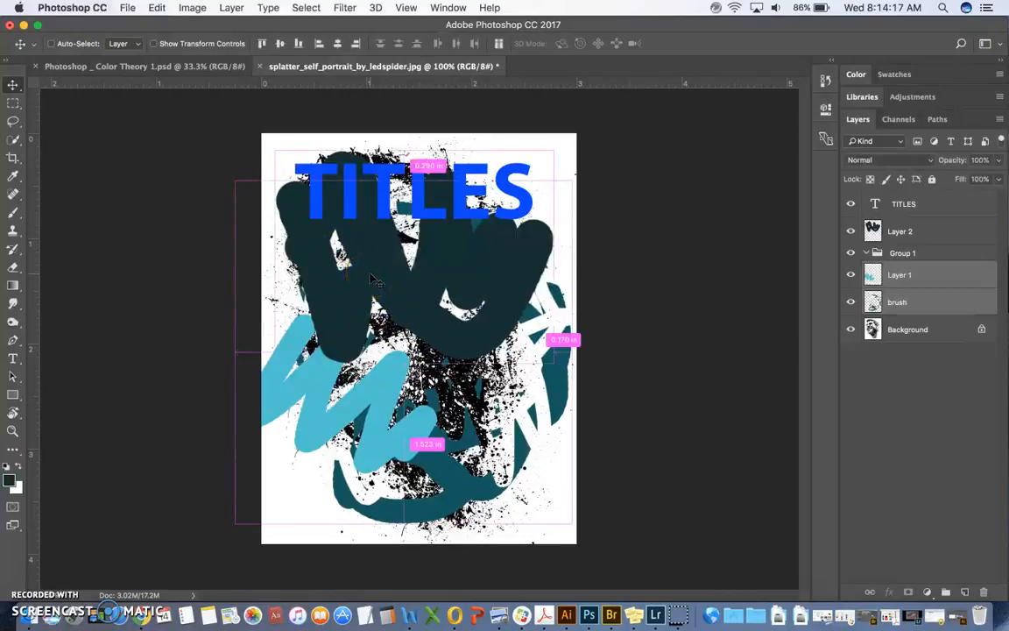
key(super+z)
key(super+z)
key(super+z)
key(super+z)
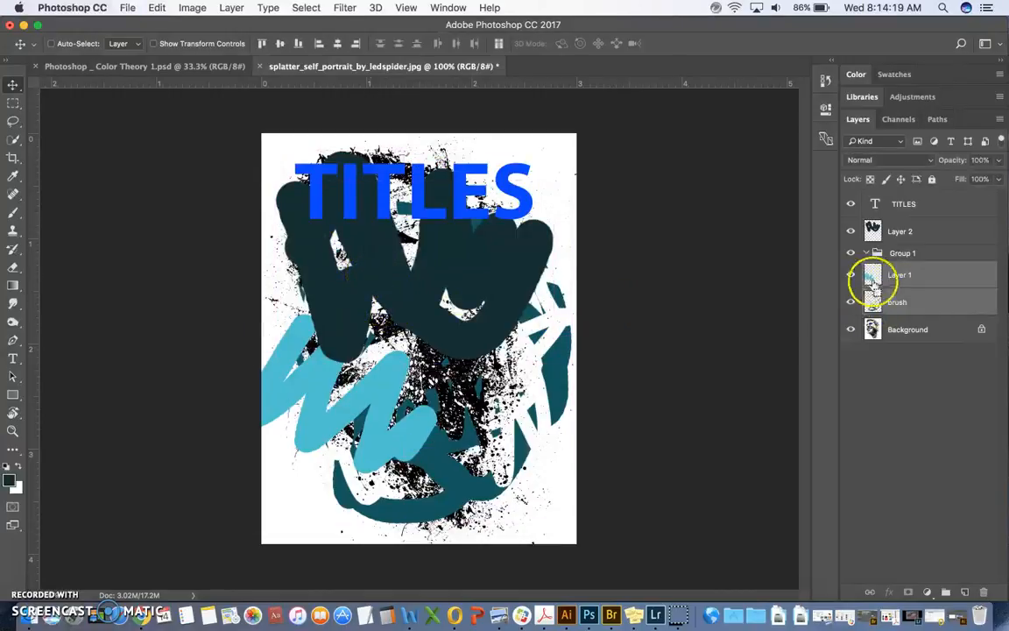
key(super+z)
key(super+z)
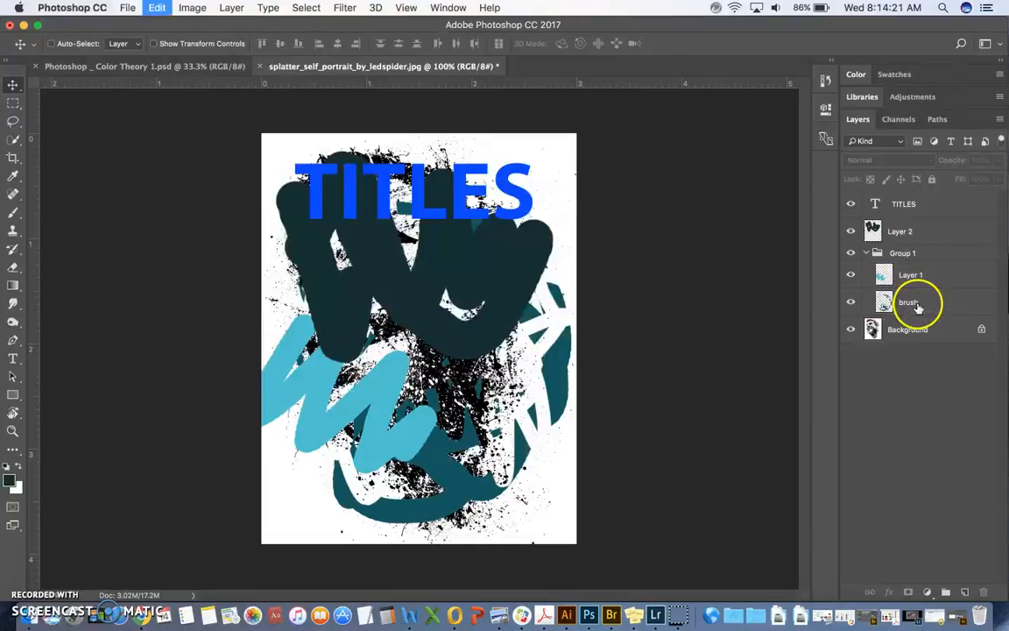
key(super+z)
key(super+z)
key(super+z)
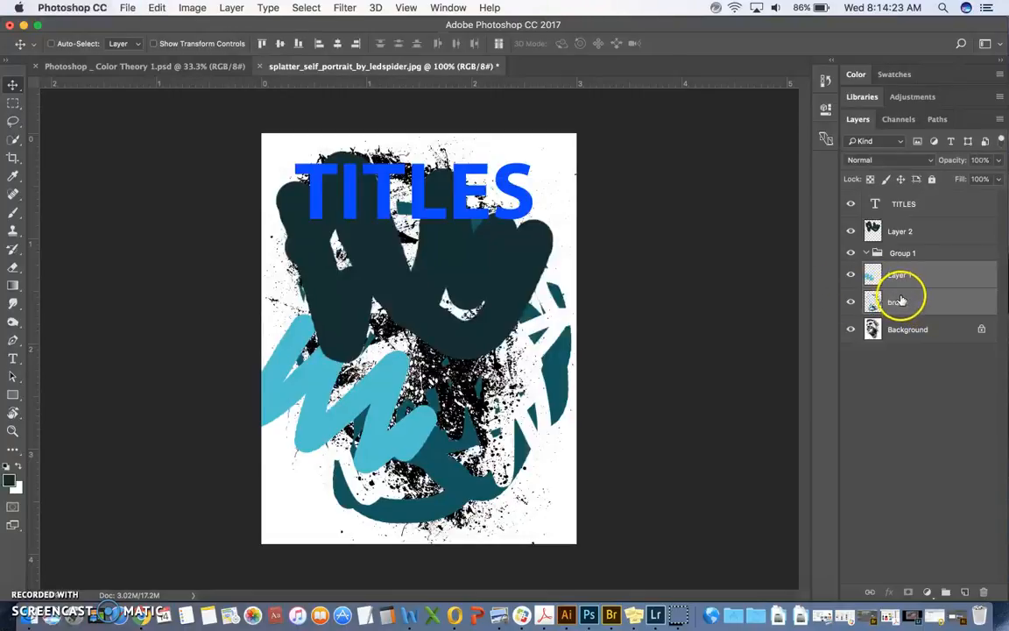
key(super+z)
key(super+z)
key(super+z)
key(super+z)
key(super+z)
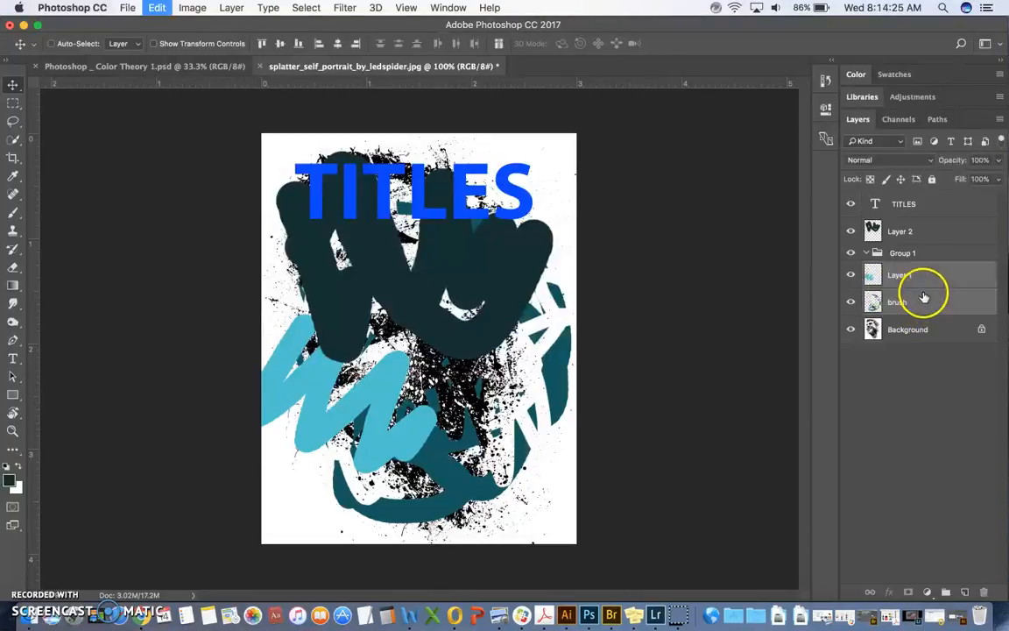
key(super+z)
key(super+z)
key(super+z)
key(super+z)
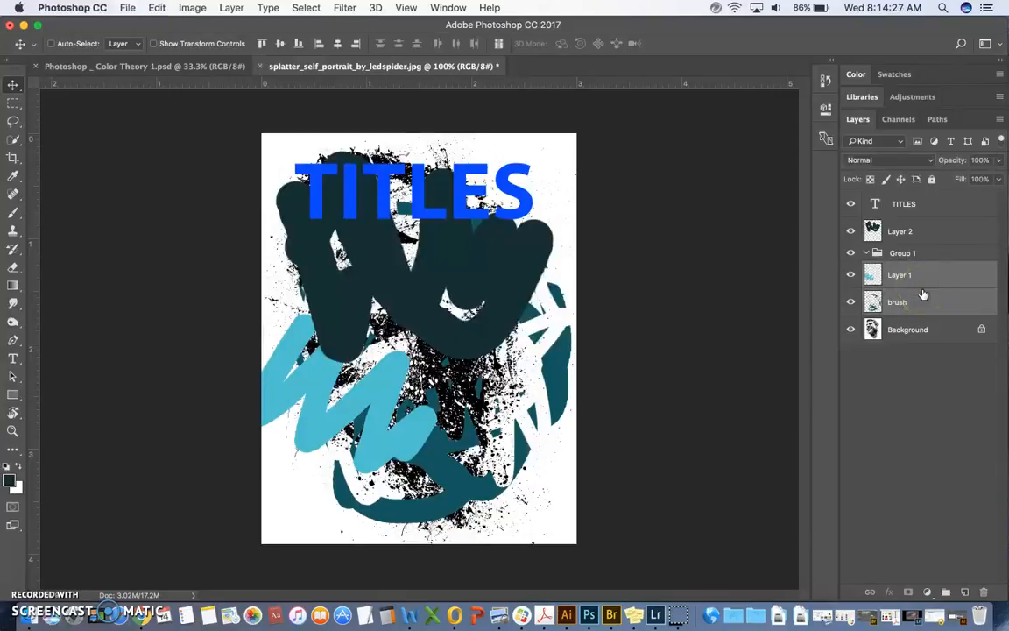
key(super+z)
key(super+z)
key(super+z)
key(super+z)
key(super+z)
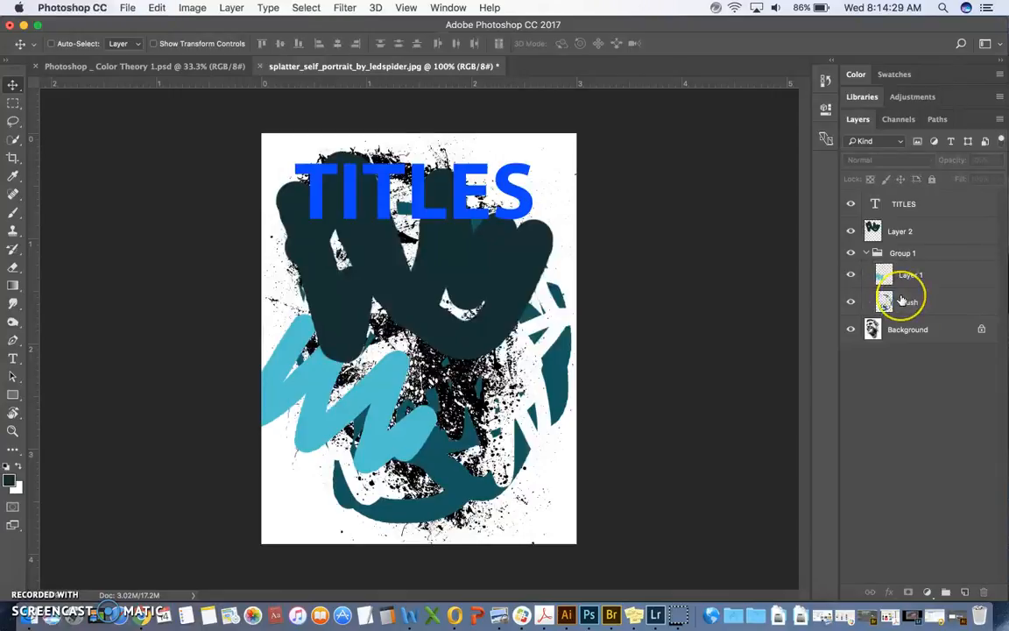
key(super+z)
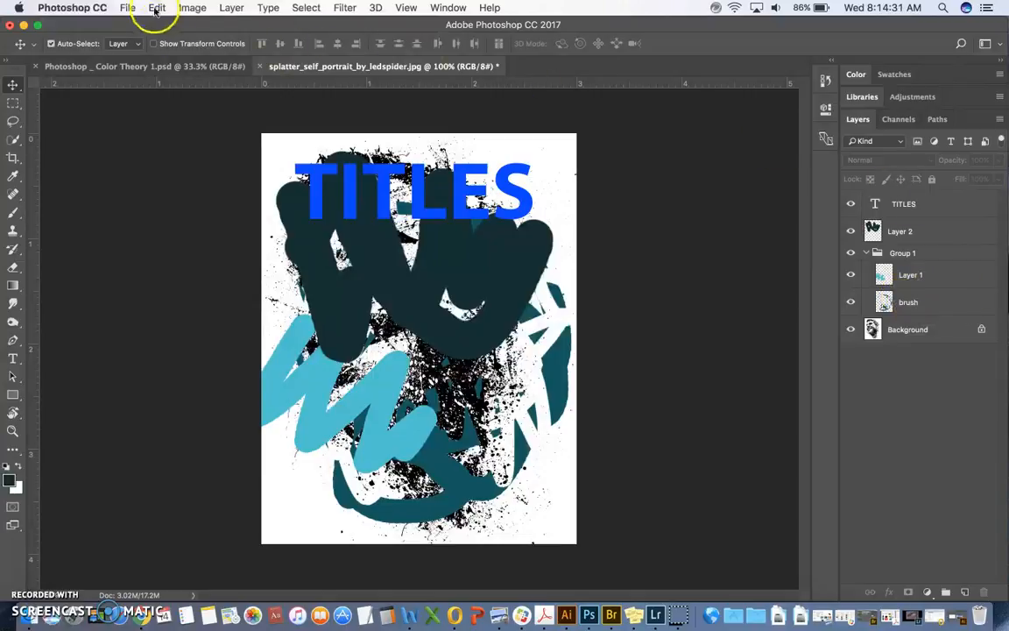
Step: Step backward through the grouping, transform and move changes to the first Move state after the brush strokes
click(156, 7)
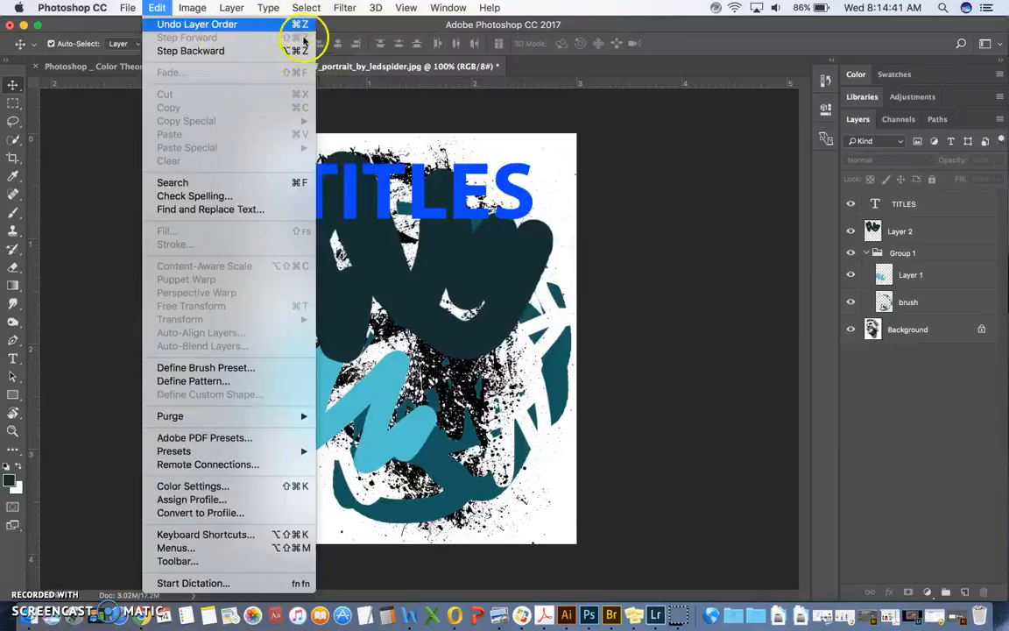
click(210, 53)
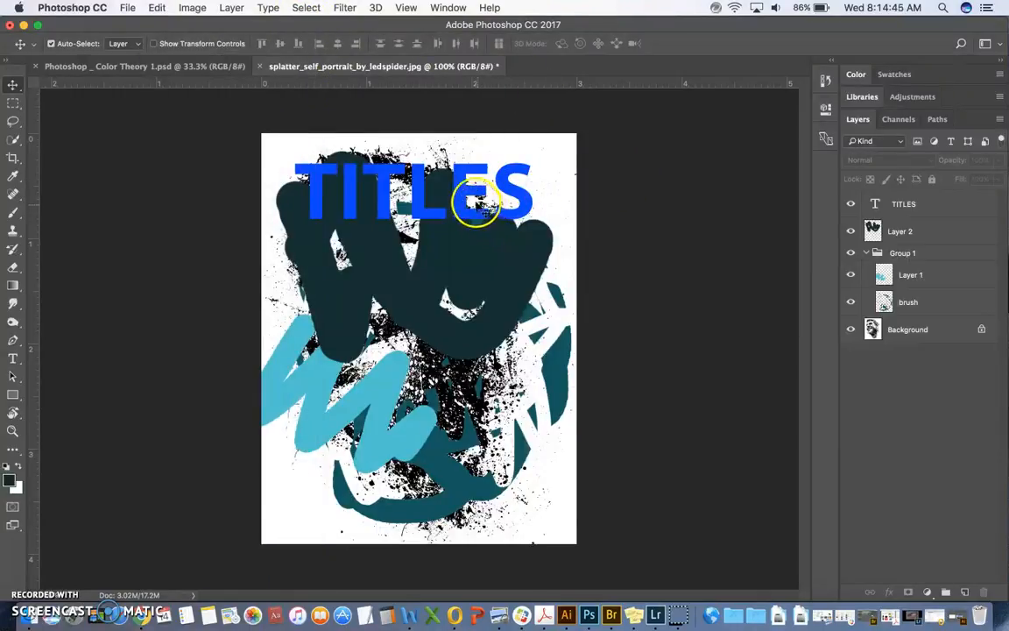
key(super+alt+z)
key(super+alt+z)
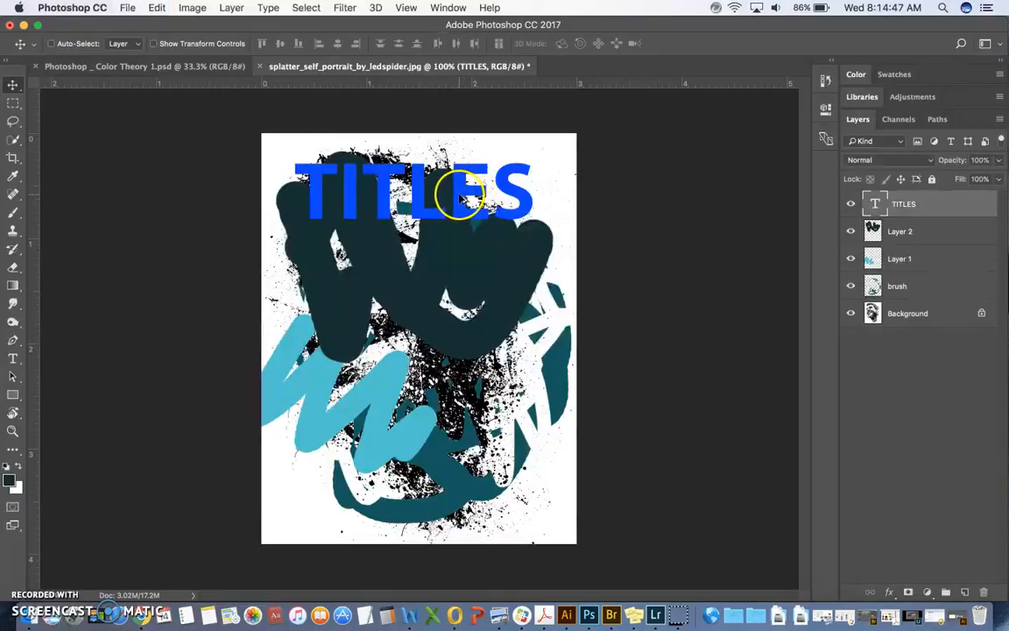
key(super+alt+z)
key(super+alt+z)
key(super+alt+z)
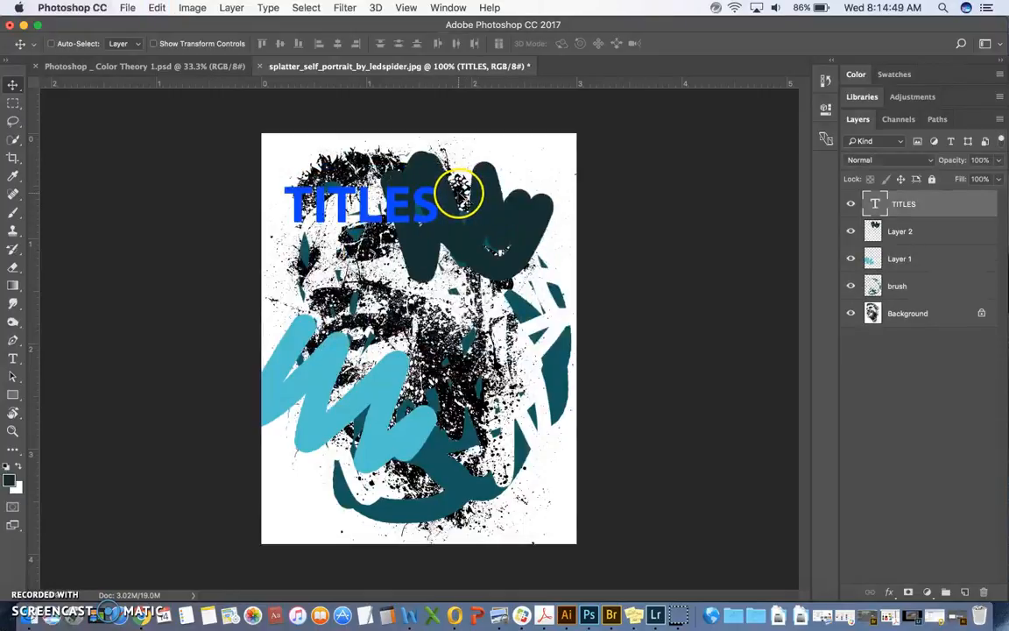
key(super+alt+z)
key(super+alt+z)
key(super+alt+z)
key(super+alt+z)
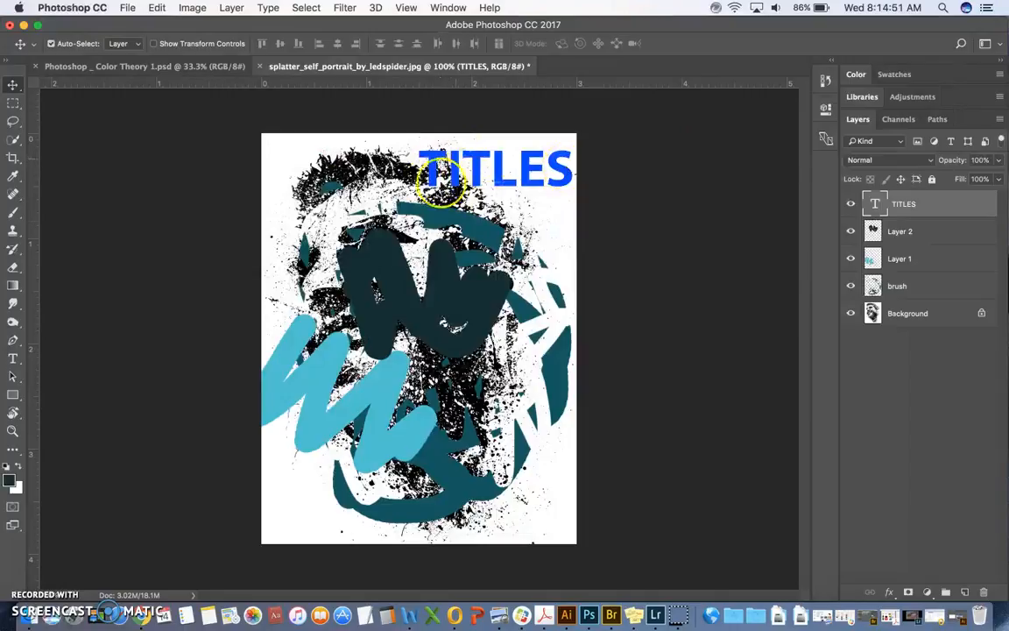
Step: Open and lengthen the history list, and look through its recorded states from first to last
click(825, 82)
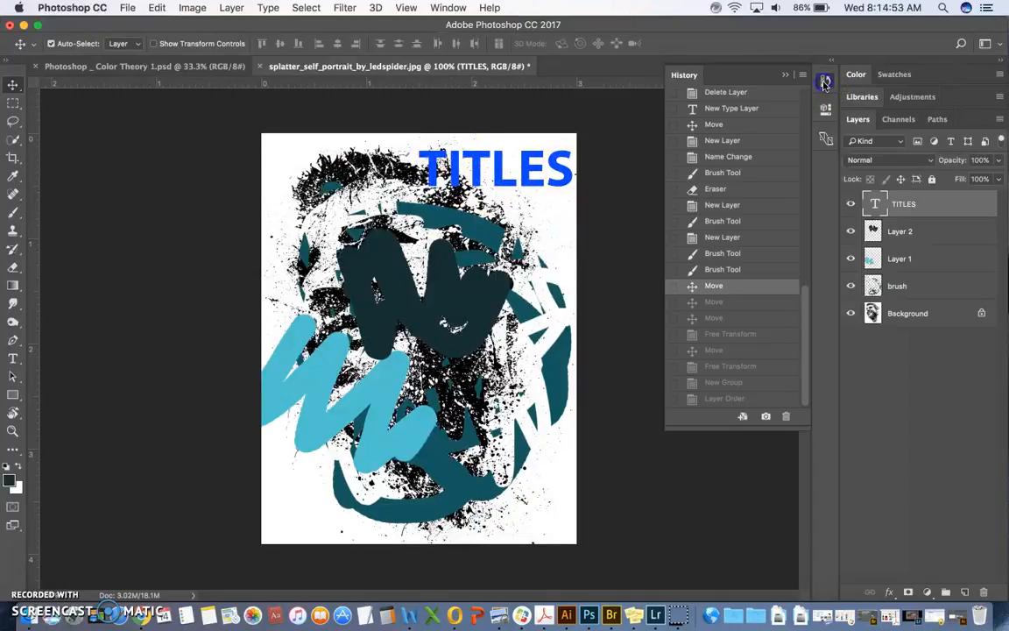
drag(744, 428, 747, 567)
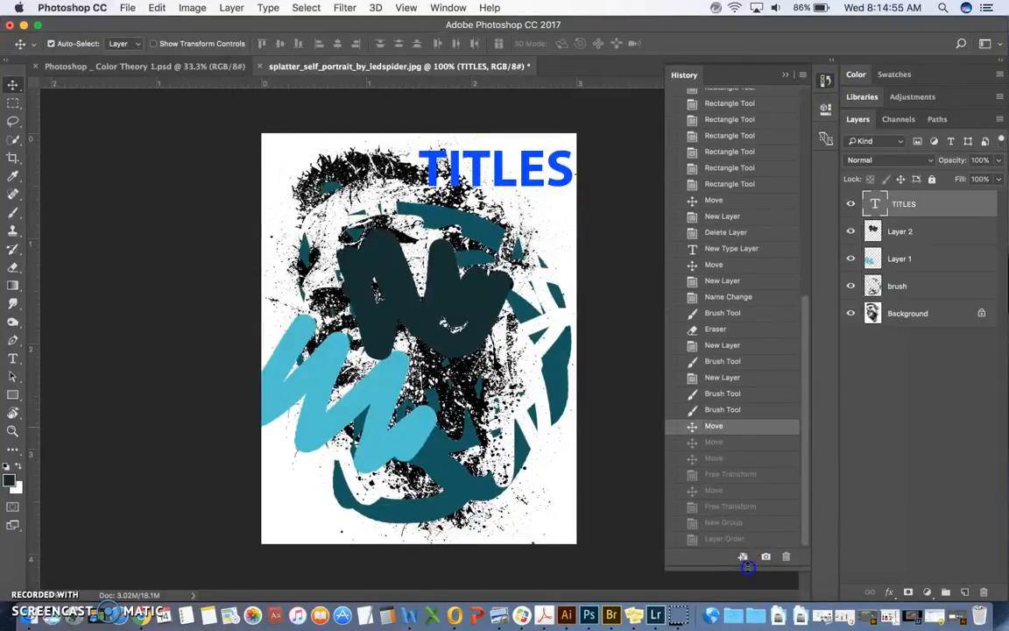
drag(808, 435, 750, 165)
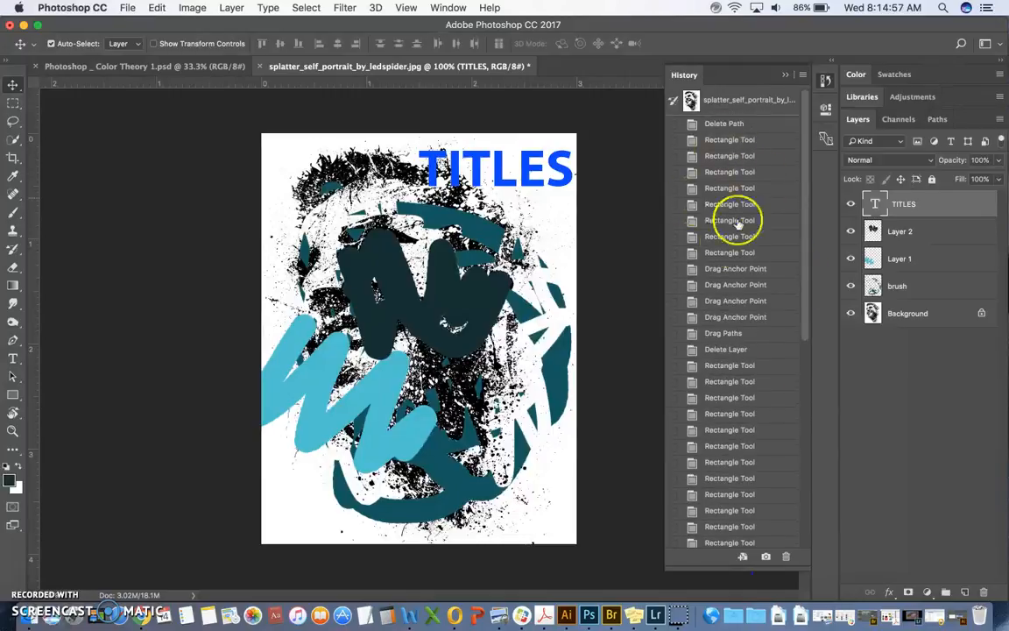
scroll(748, 386, down, 15)
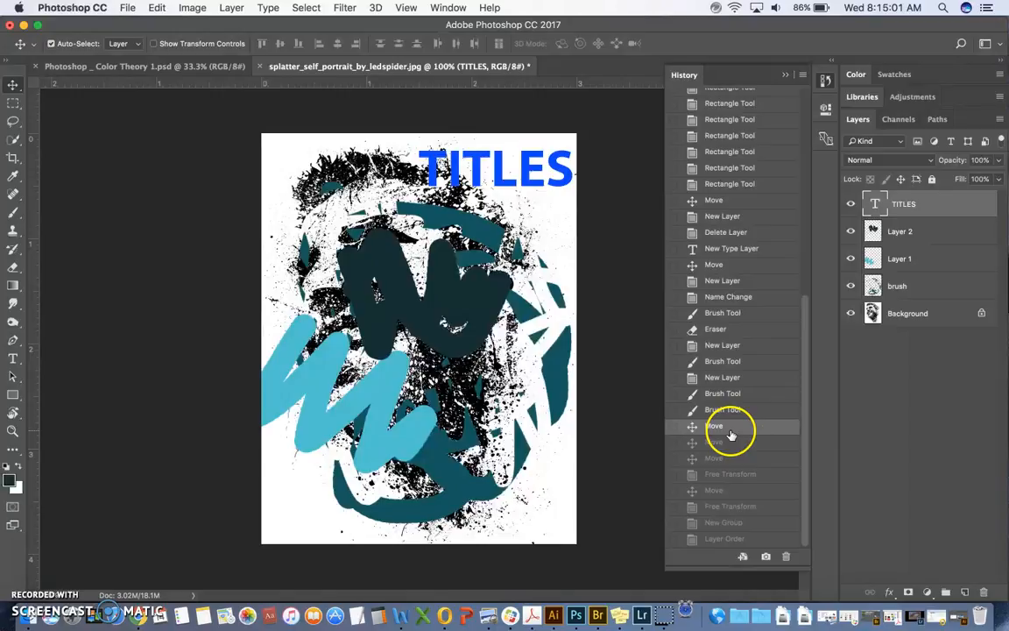
click(926, 546)
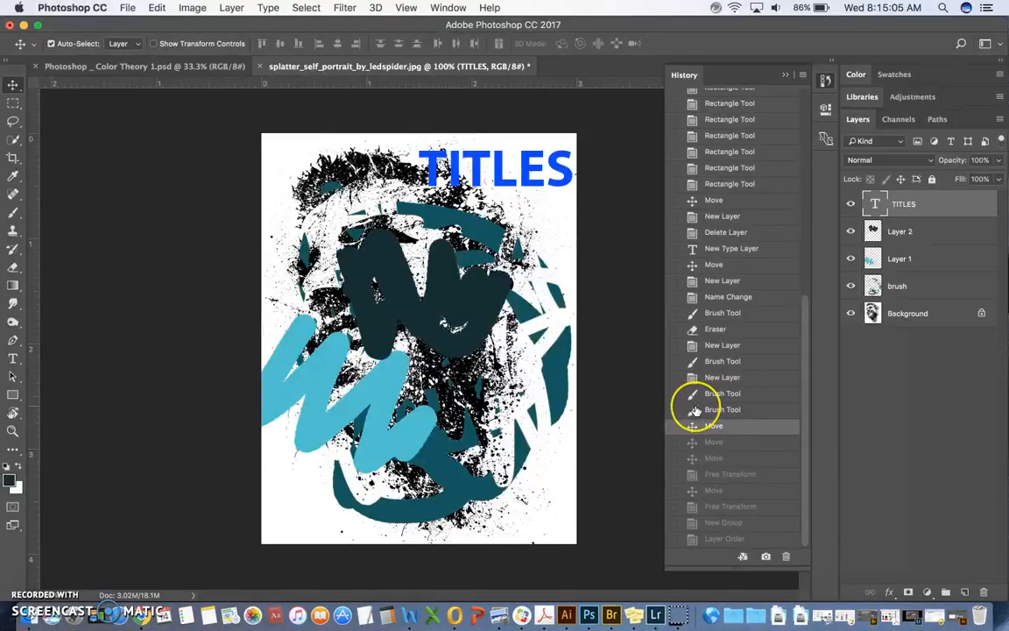
Step: Step backward past the Layer 1 and Layer 2 strokes and the eraser to the brush layer's Brush Tool state
key(super+alt+z)
key(super+alt+z)
key(super+alt+z)
key(super+alt+z)
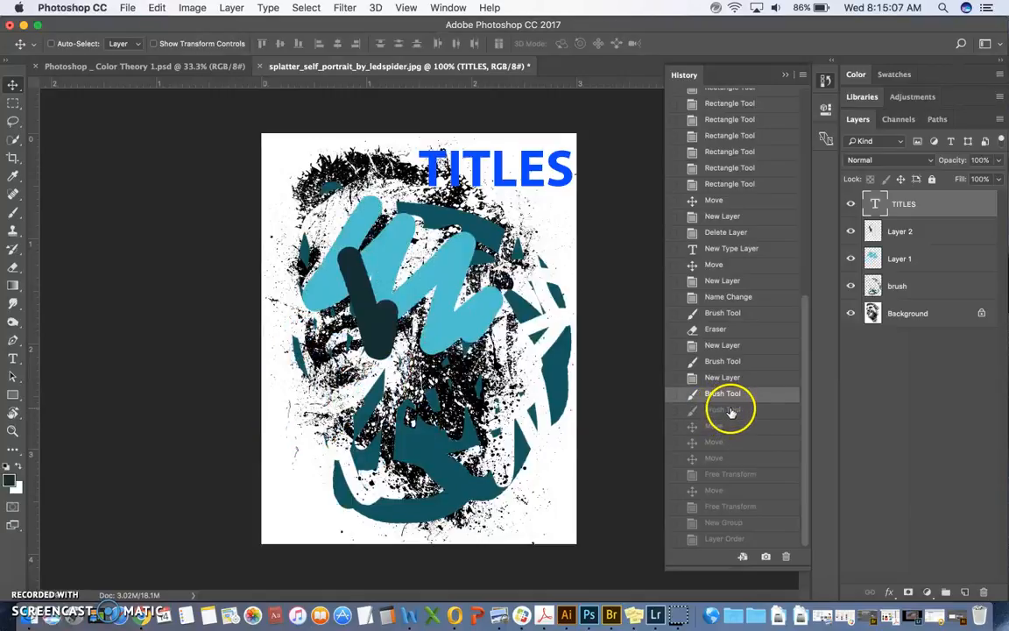
key(super+alt+z)
key(super+alt+z)
key(super+alt+z)
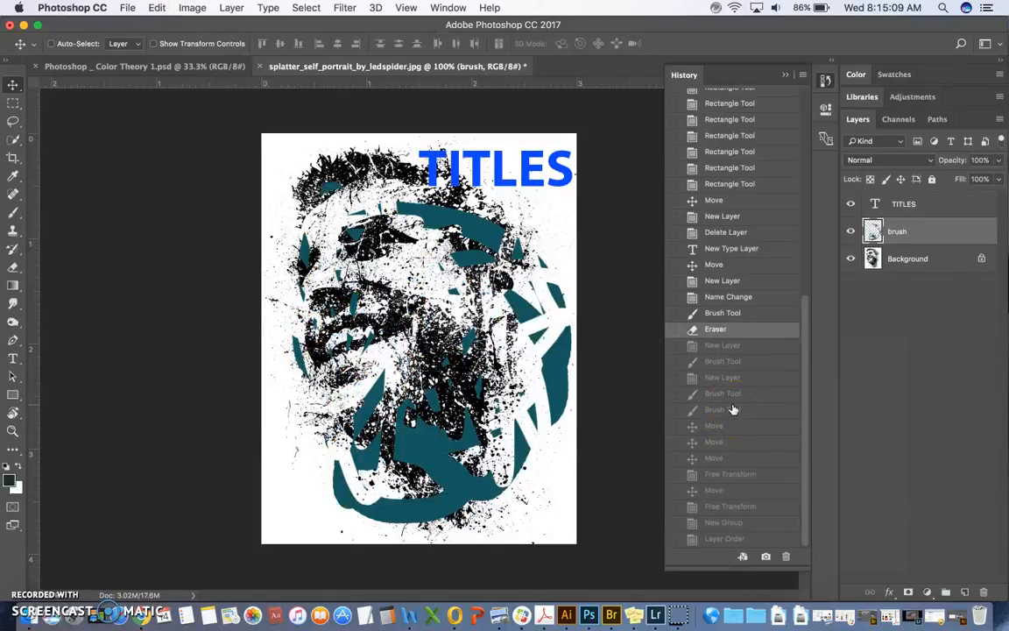
click(156, 7)
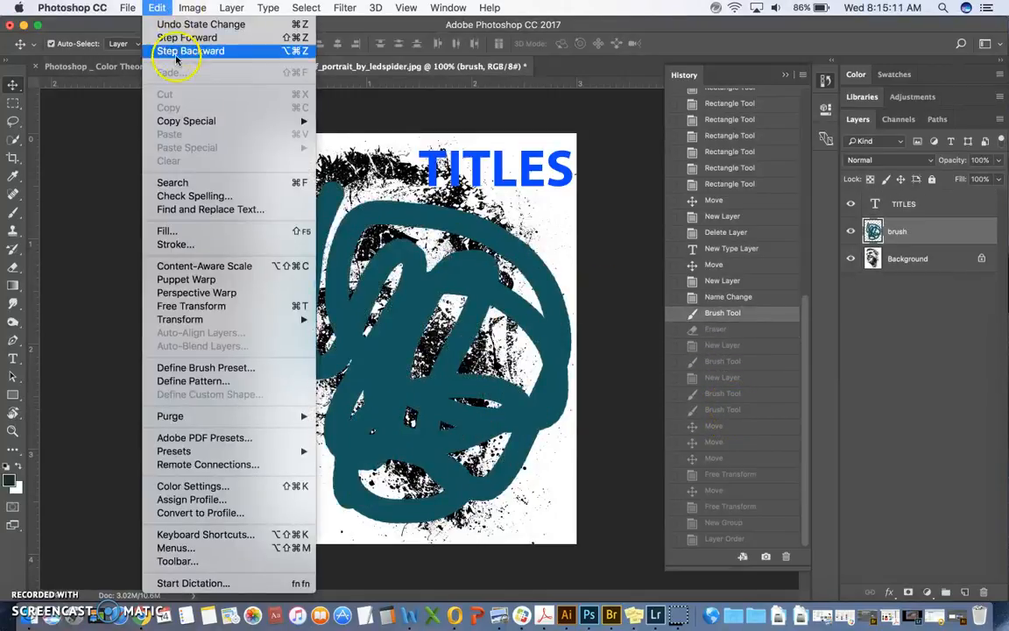
click(159, 10)
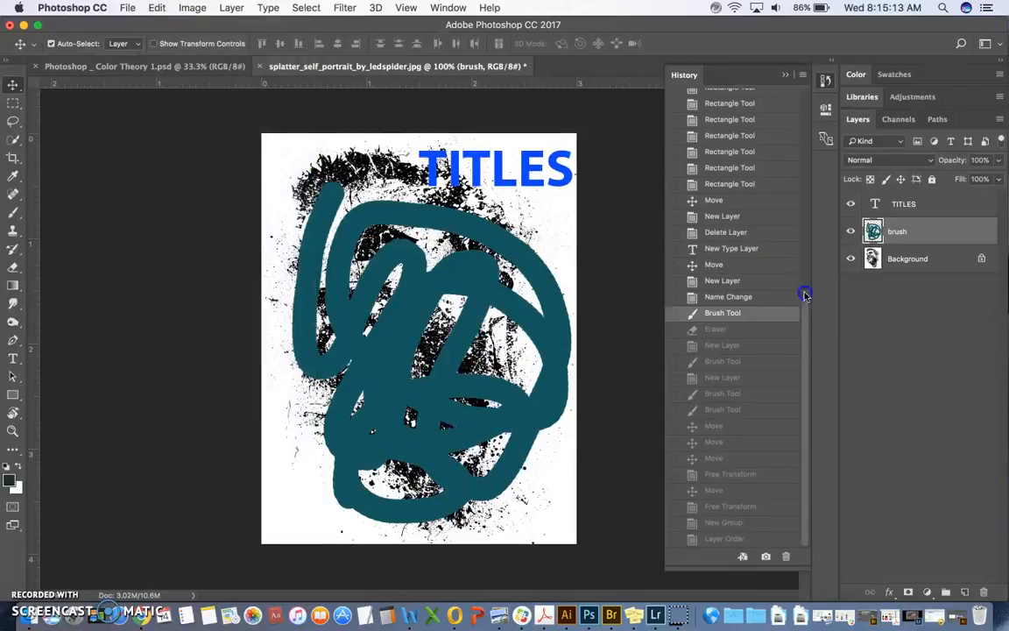
Step: Revert to the second Rectangle Tool state after Delete Layer, and try a zigzag brush stroke over the rectangles before undoing it
scroll(802, 291, up, 5)
click(720, 303)
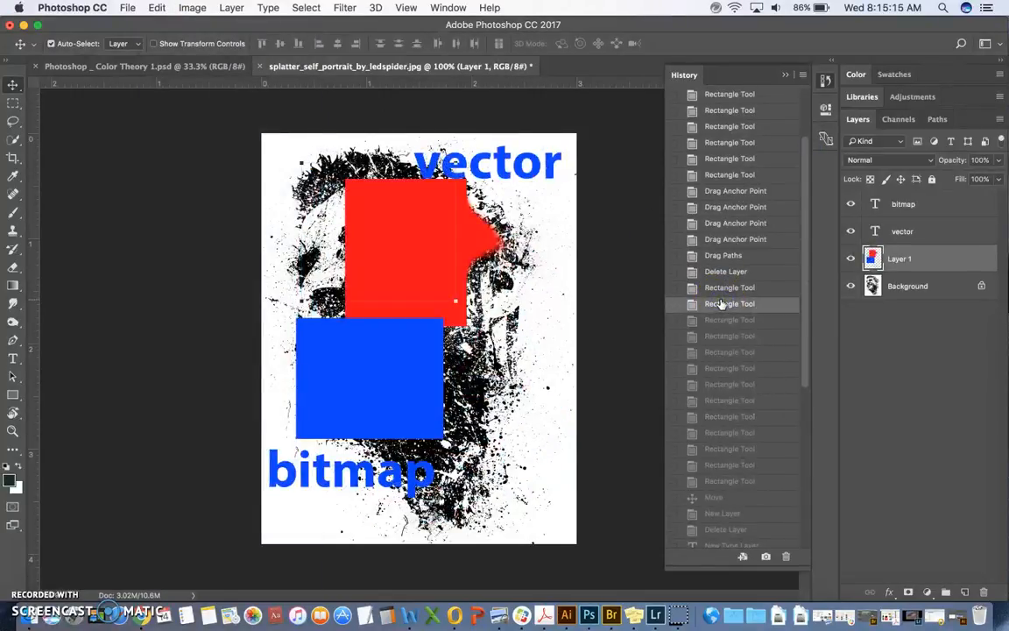
click(13, 212)
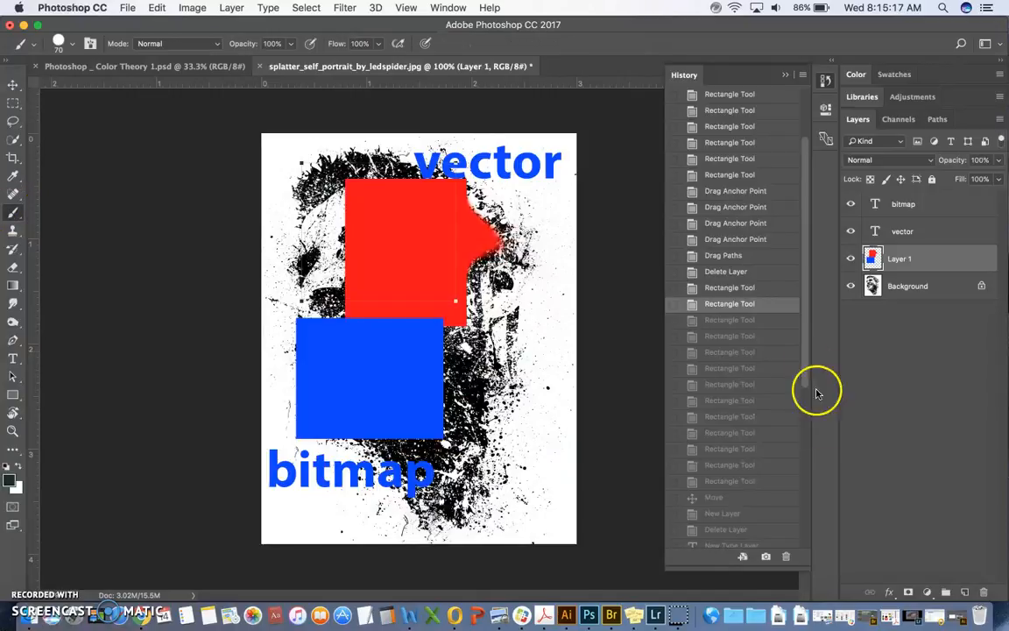
drag(372, 207, 473, 368)
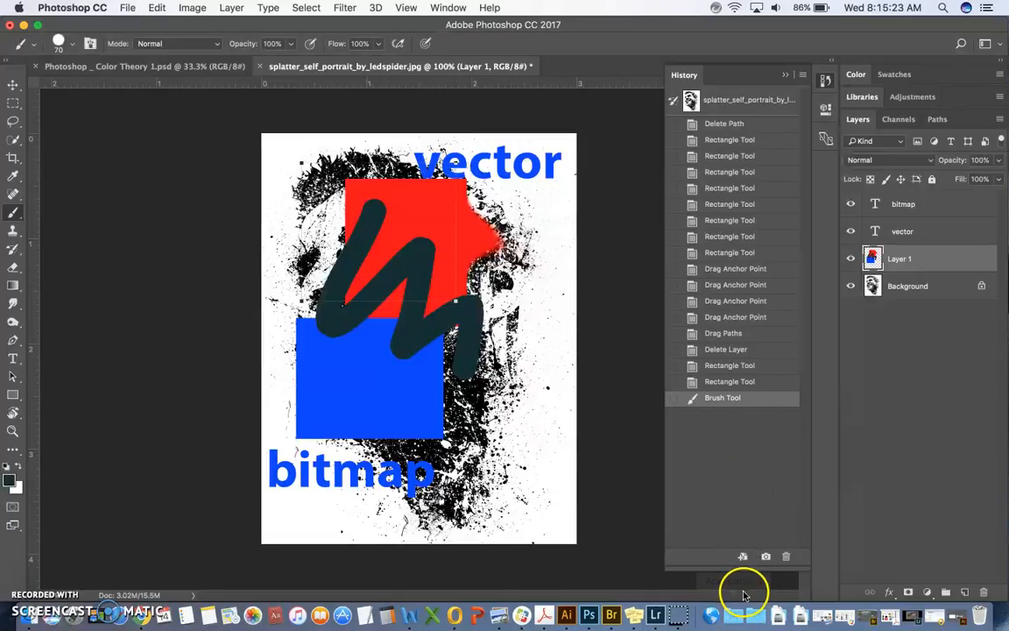
key(super+z)
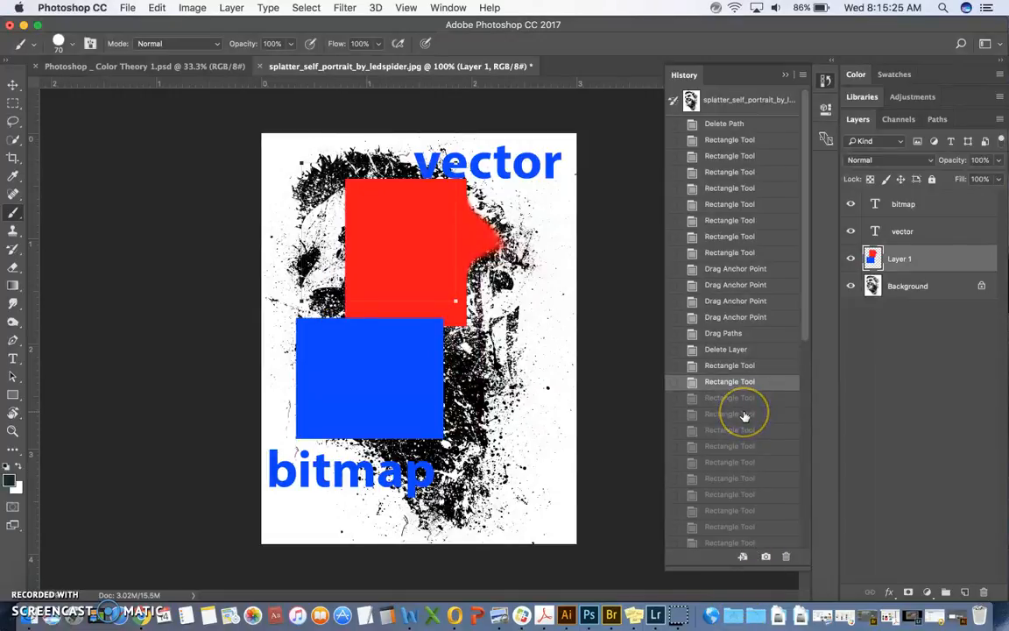
Step: Paint several overlapping dark brush strokes across the red and blue rectangles on Layer 1
mouse_move(356, 203)
mouse_down()
mouse_move(332, 279)
mouse_move(390, 344)
mouse_move(410, 418)
mouse_up()
mouse_move(422, 241)
mouse_down()
mouse_move(472, 294)
mouse_move(483, 400)
mouse_up()
drag(405, 280, 366, 399)
drag(400, 359, 388, 434)
mouse_move(404, 385)
mouse_down()
mouse_move(399, 442)
mouse_move(418, 450)
mouse_up()
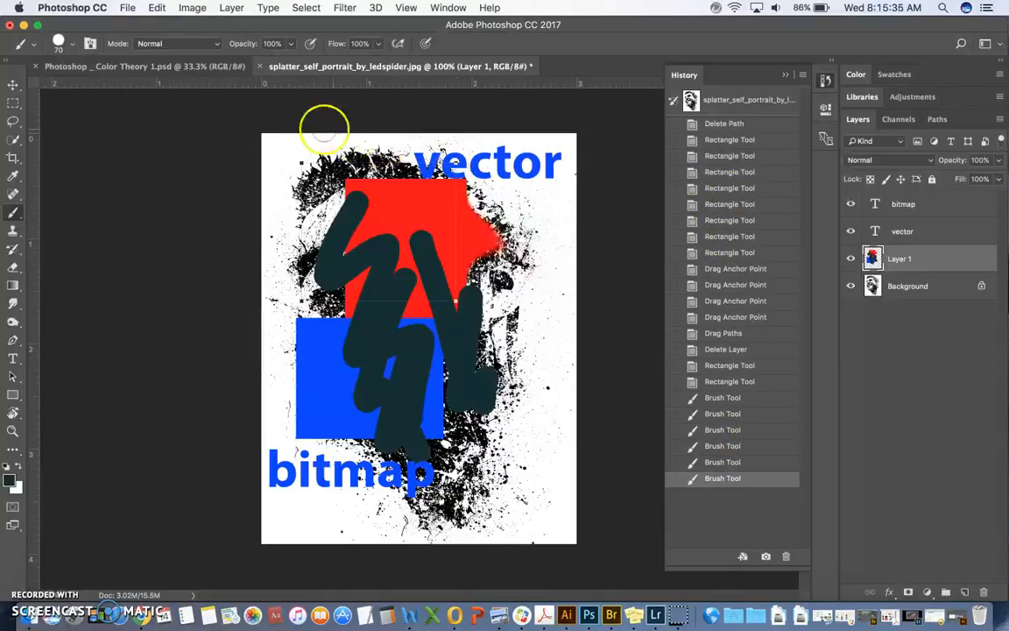
Step: Open the General preferences
click(73, 9)
mouse_move(156, 7)
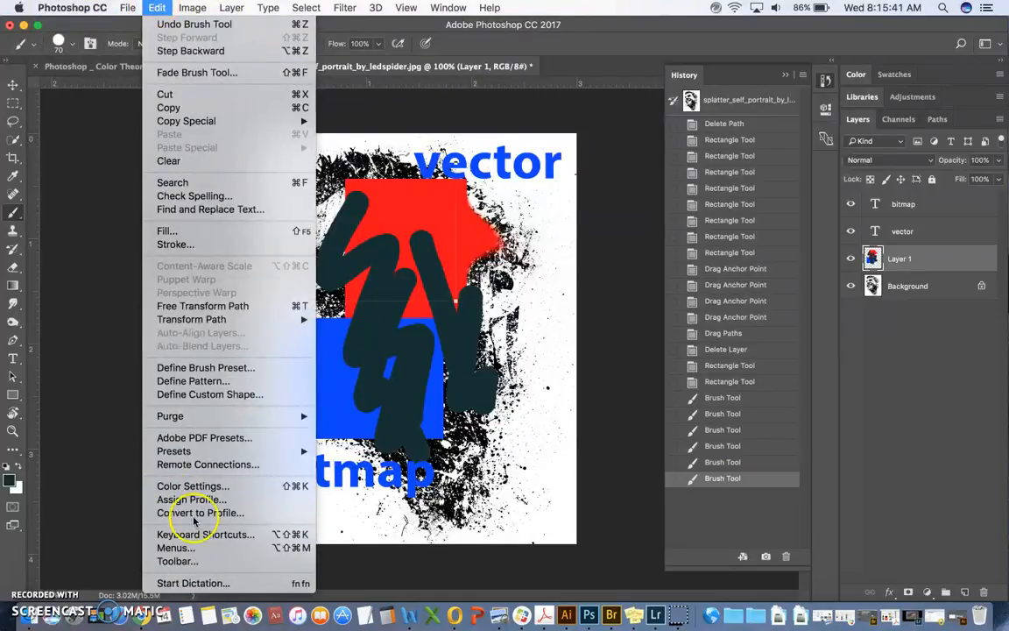
mouse_move(84, 7)
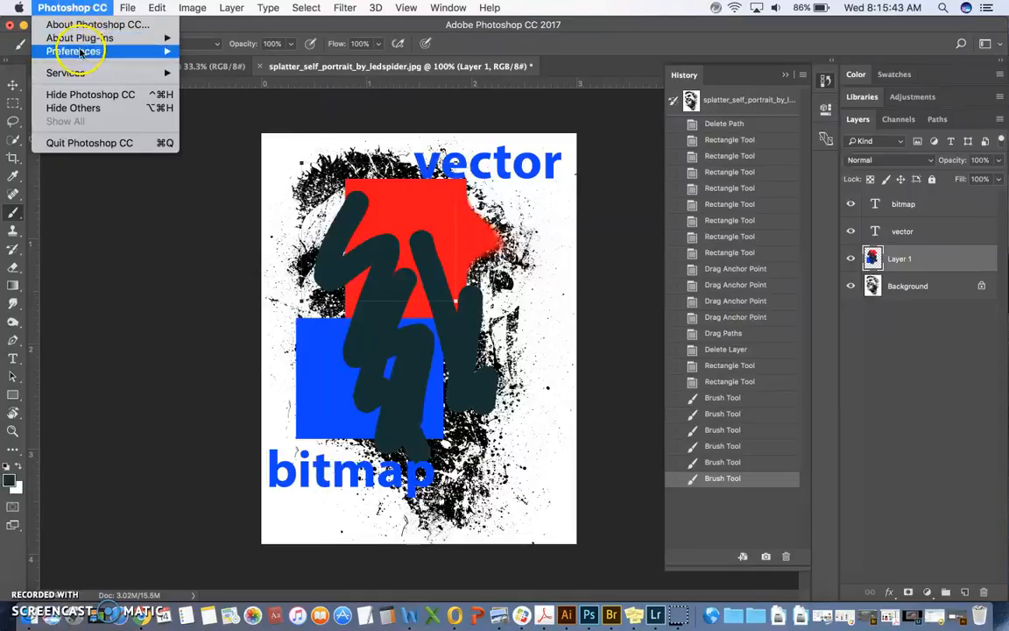
mouse_move(92, 50)
click(216, 45)
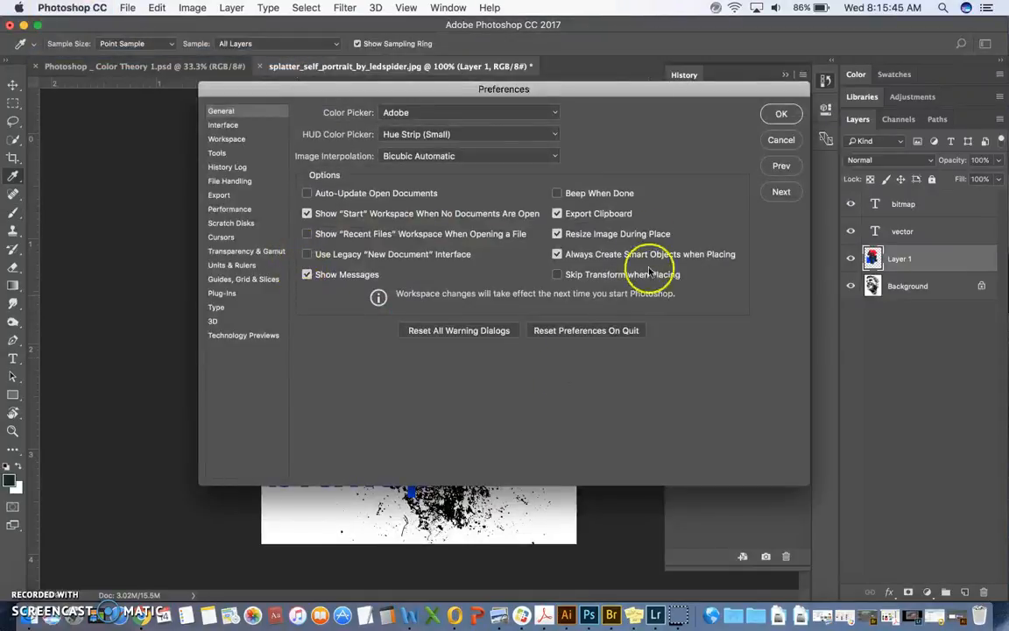
Step: Try the different interface color themes and return to the second-darkest gray
click(226, 125)
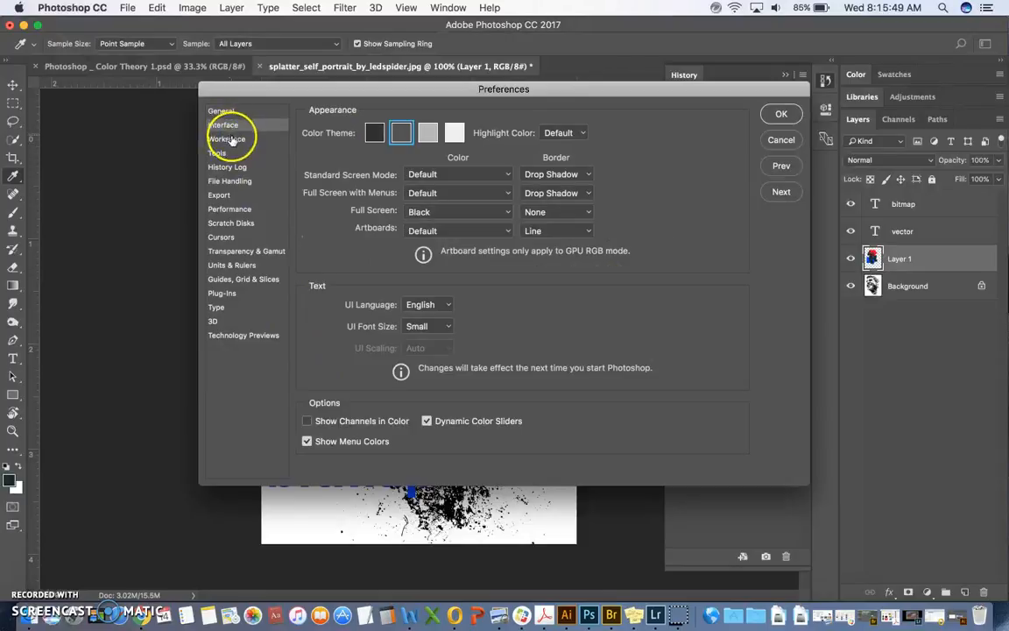
click(374, 137)
click(400, 137)
click(425, 135)
click(454, 133)
click(400, 133)
Step: Look through the preference categories, including Workspace, Tools, History Log, Export and Performance, for the history settings
click(226, 139)
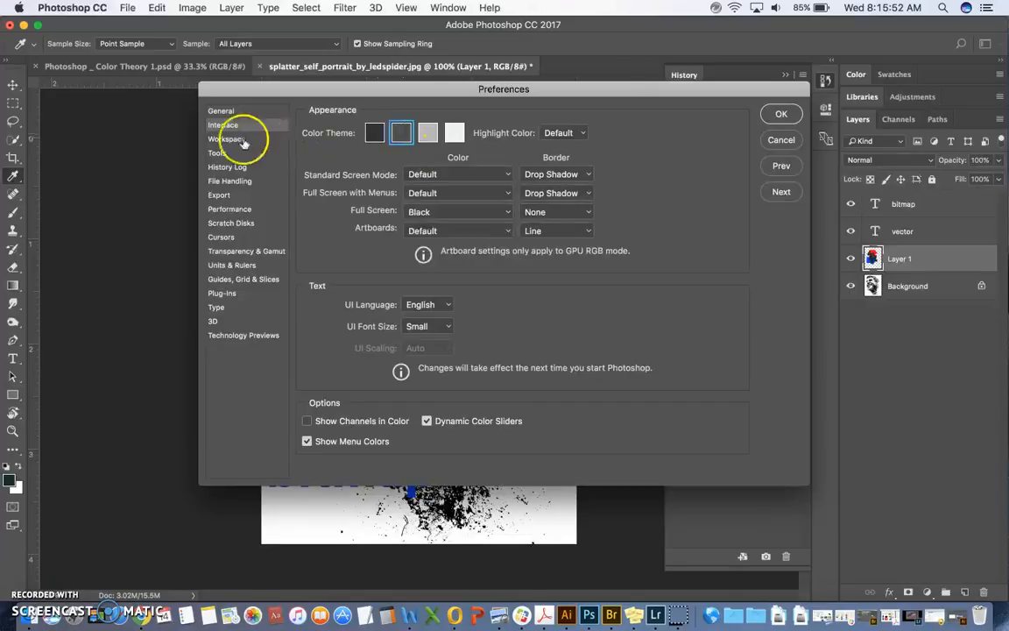
click(223, 158)
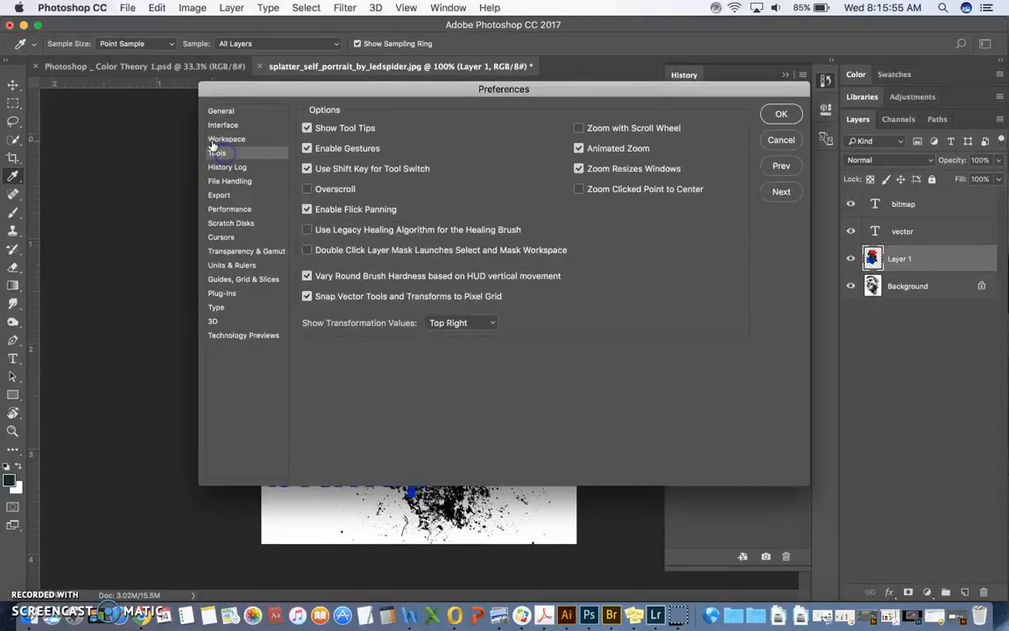
click(233, 167)
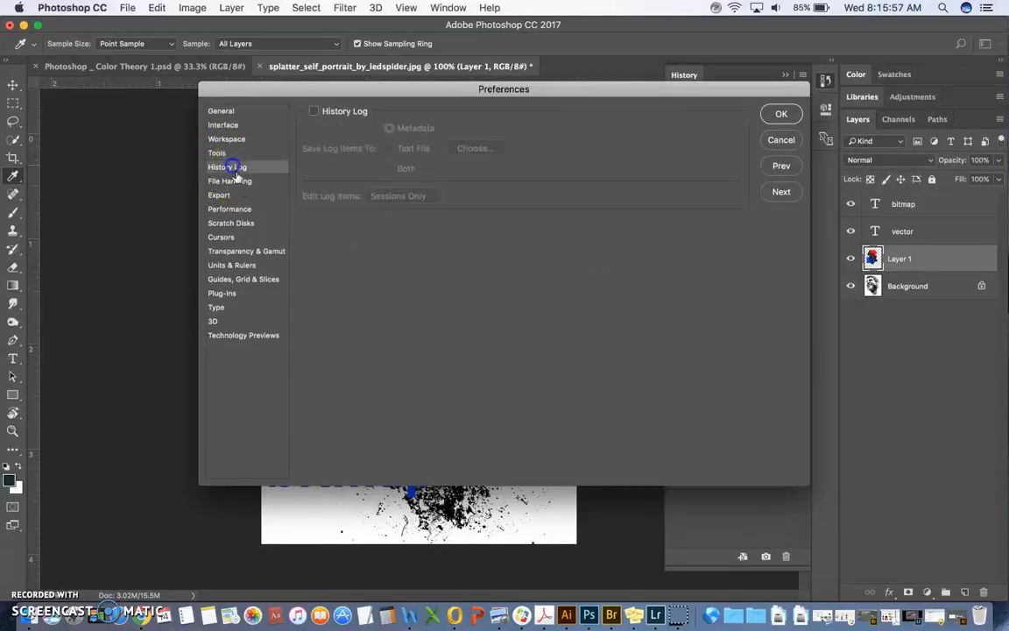
click(230, 140)
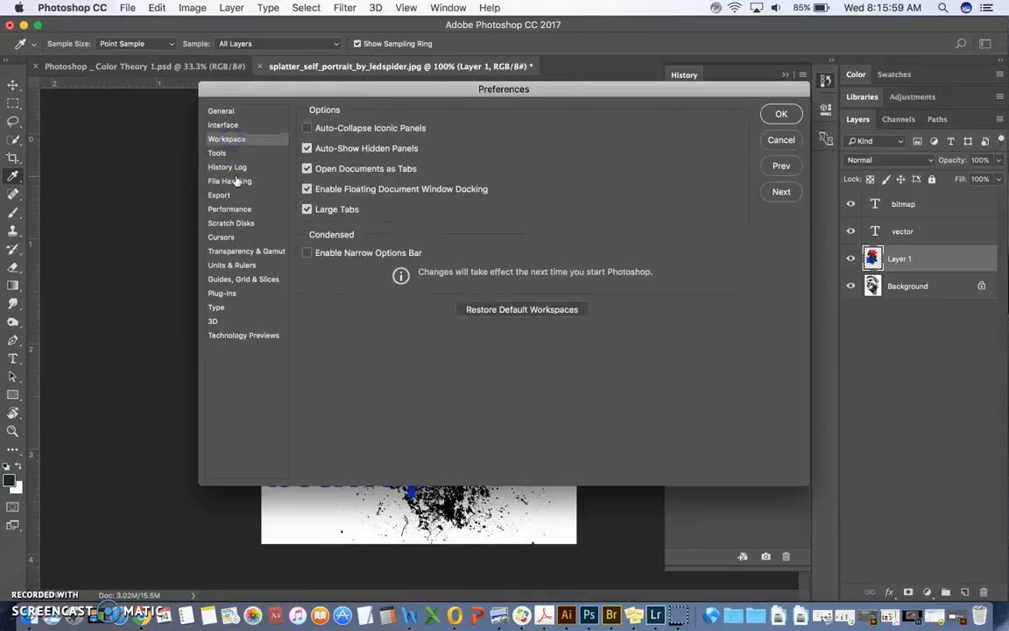
click(235, 181)
click(235, 195)
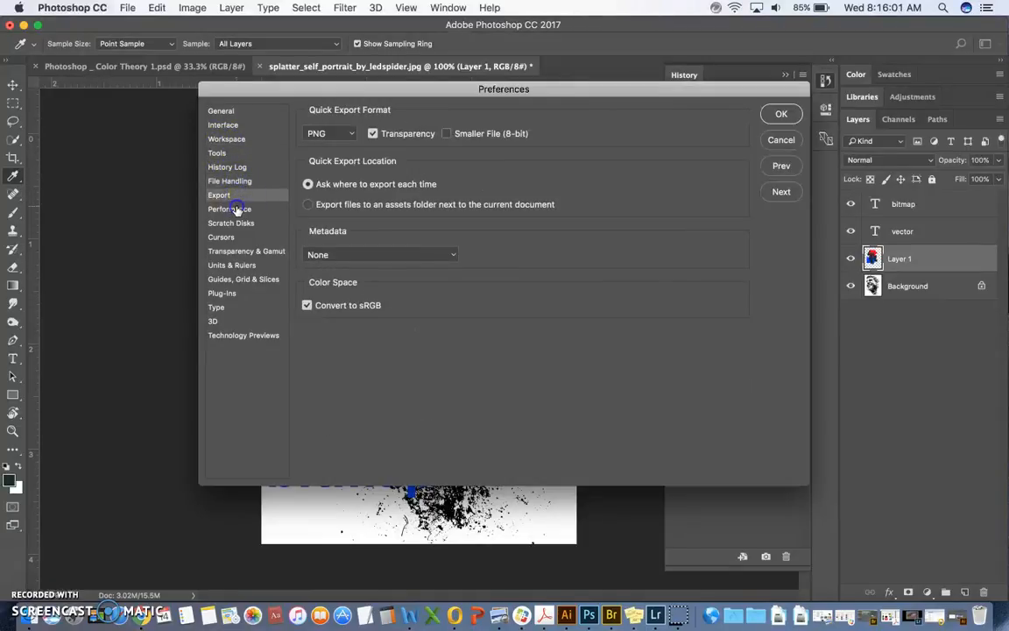
click(234, 208)
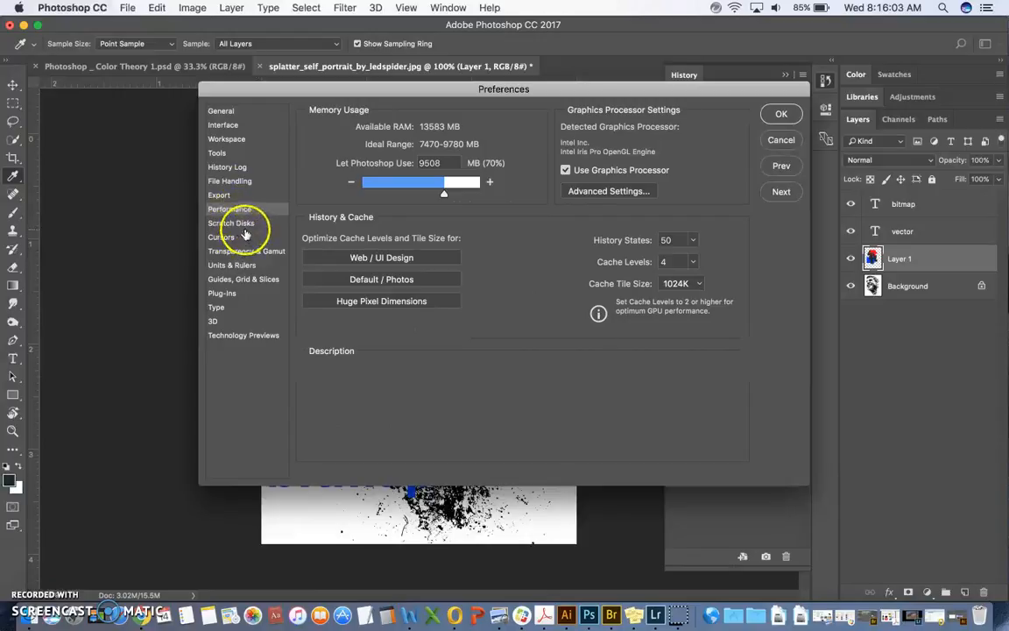
click(236, 237)
click(239, 253)
click(233, 279)
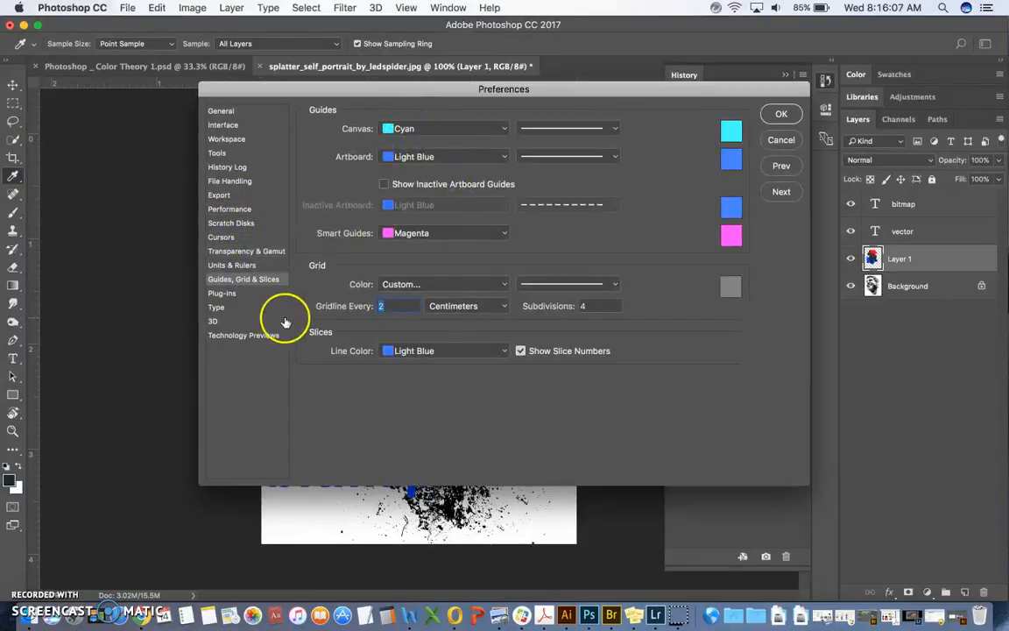
click(246, 208)
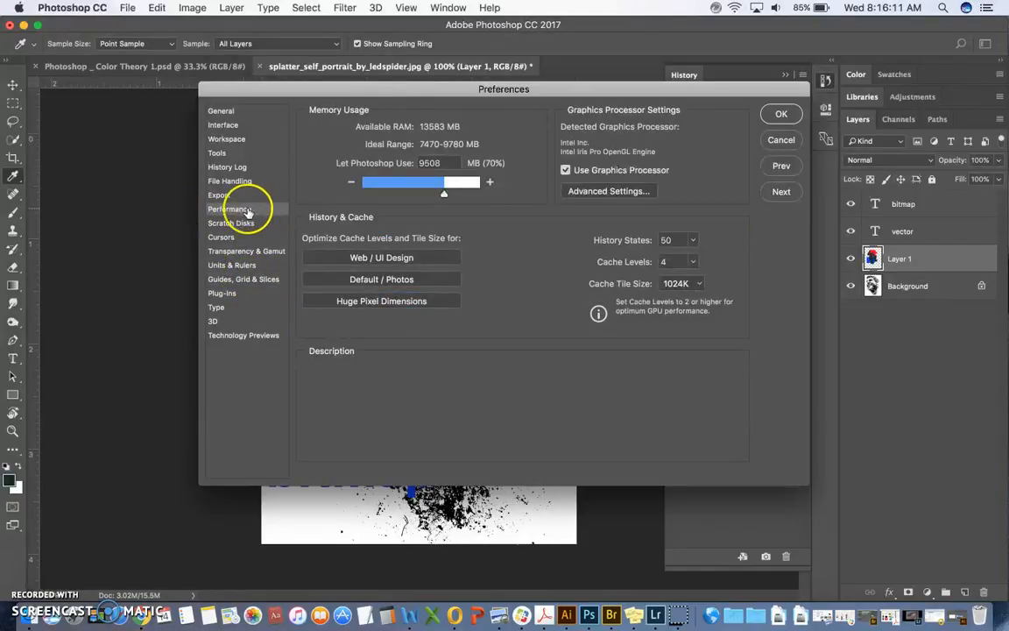
click(243, 167)
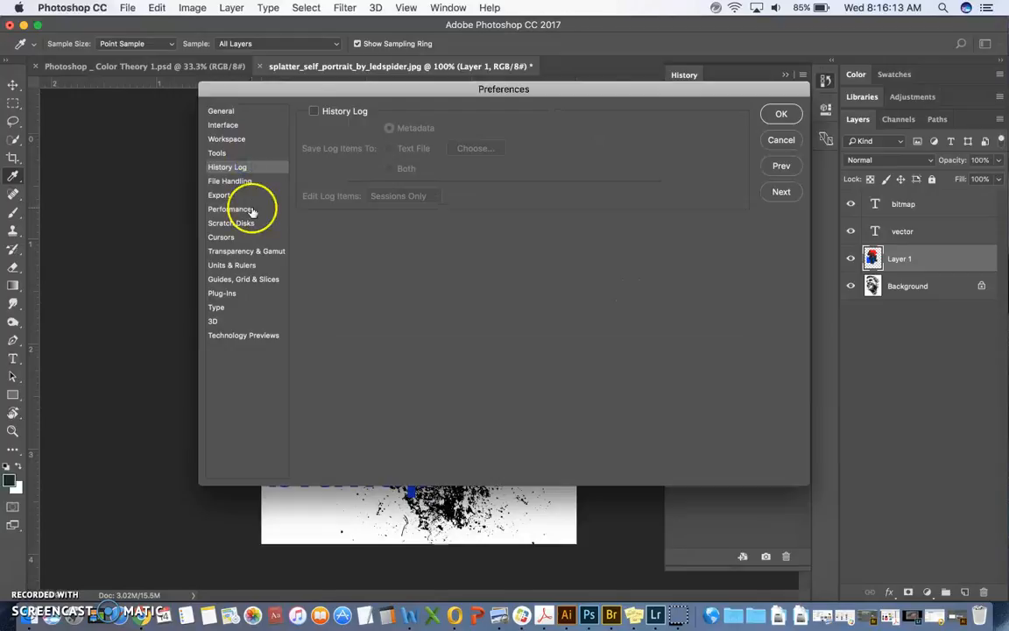
Step: Set the number of History States to 152 in the Performance preferences
click(249, 210)
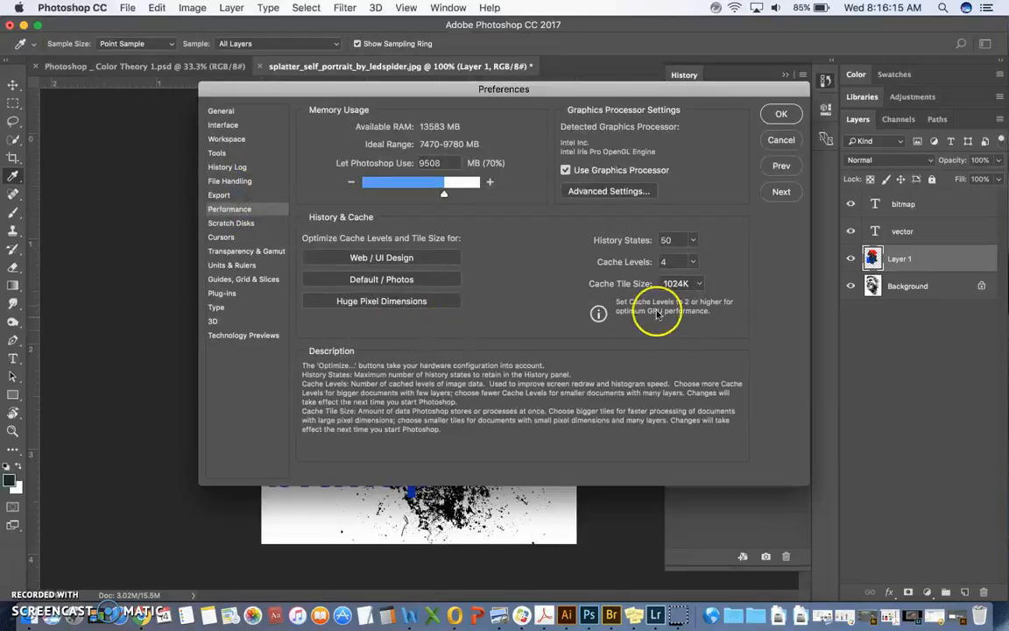
click(692, 241)
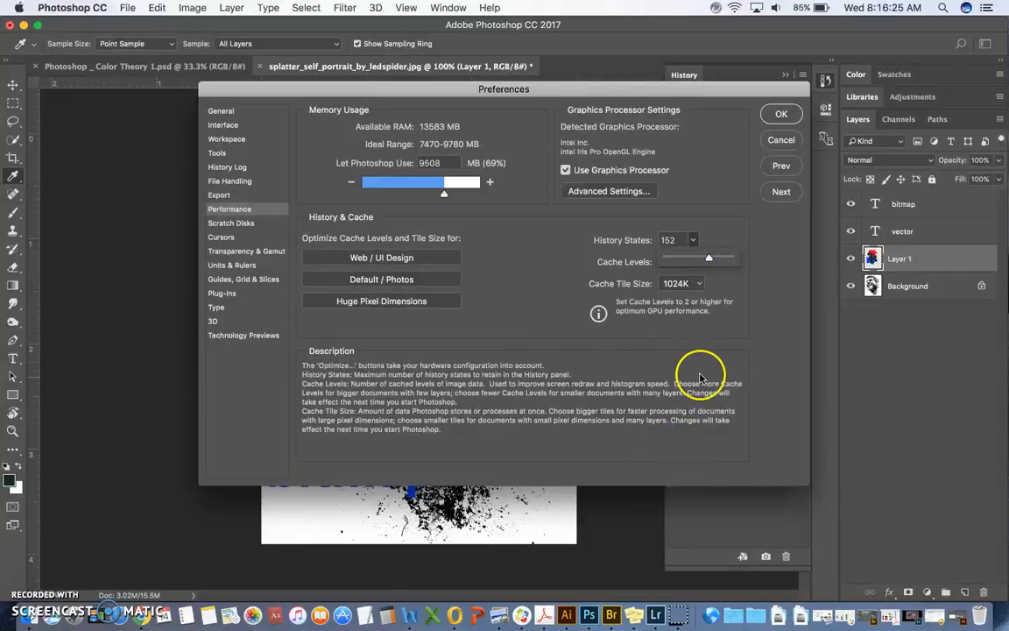
drag(708, 258, 711, 261)
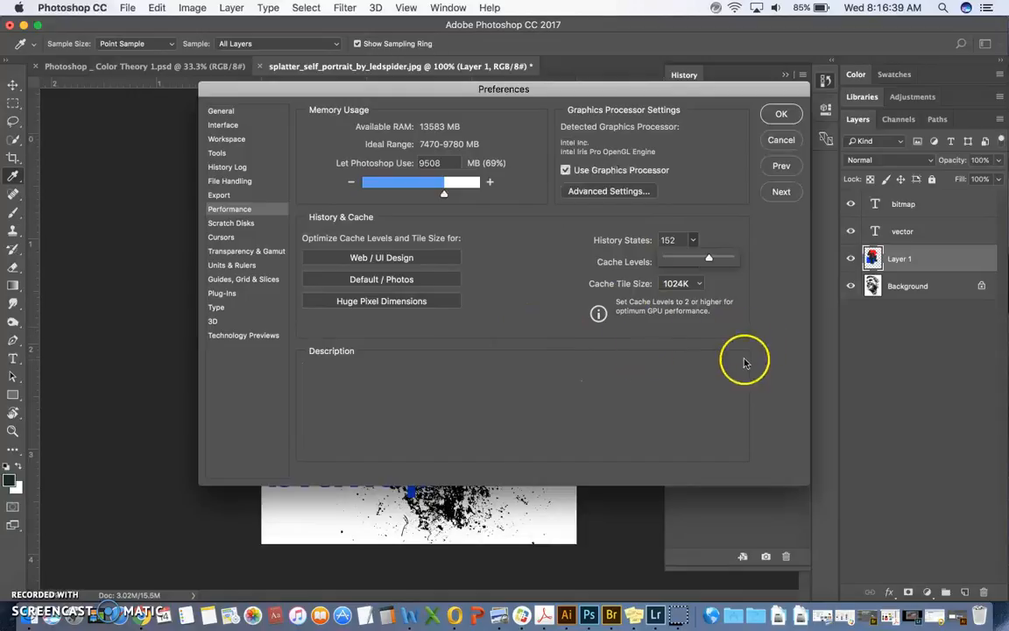
Step: Apply the changed preferences and collapse the History panel
click(781, 114)
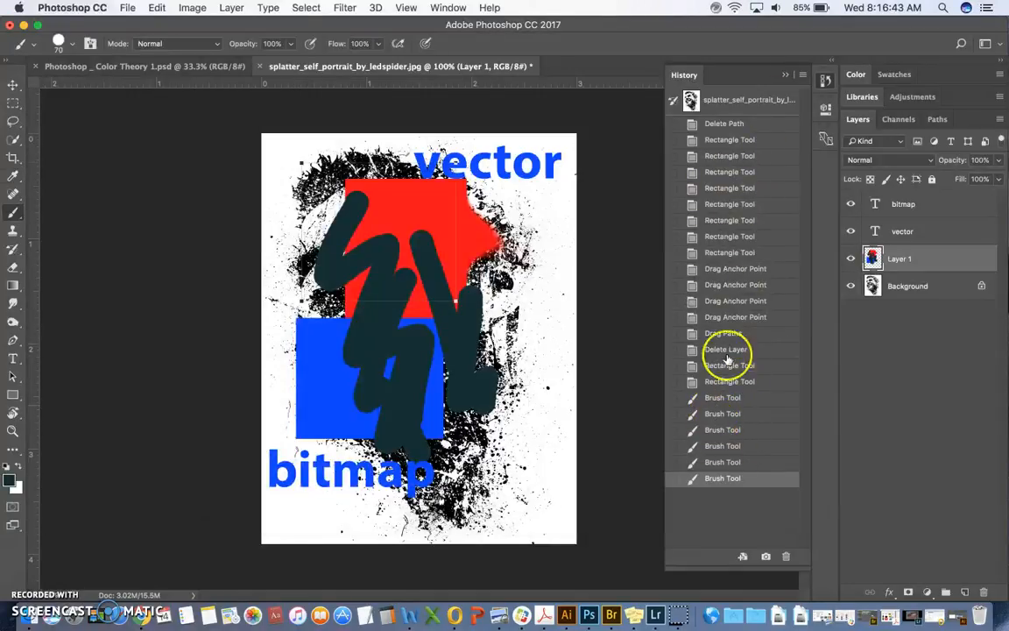
click(786, 71)
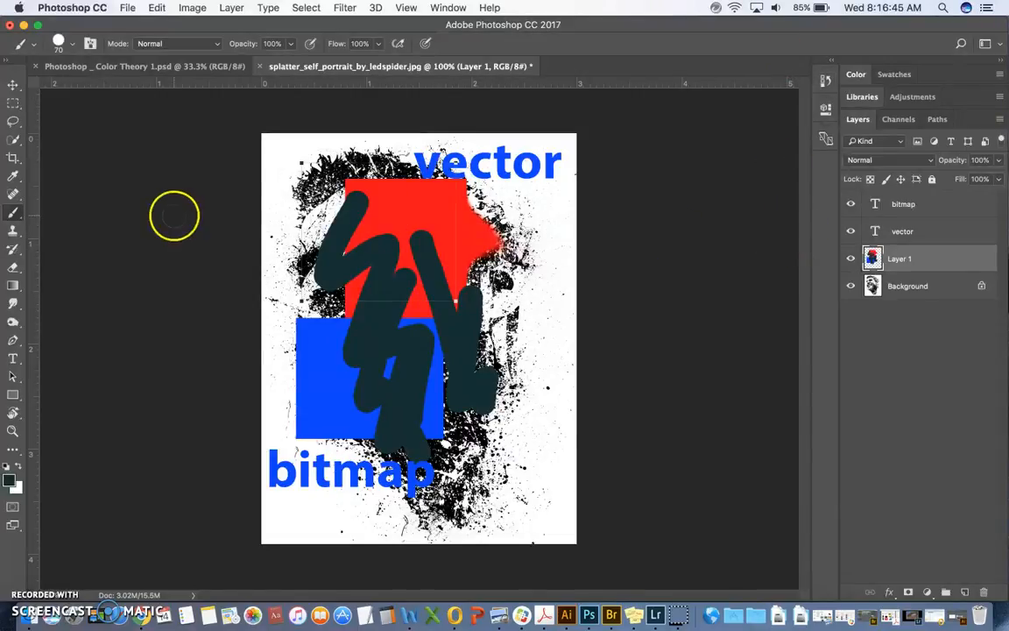
Step: Save the layered document to the Desktop in Photoshop format as "last first project.psd"
click(127, 8)
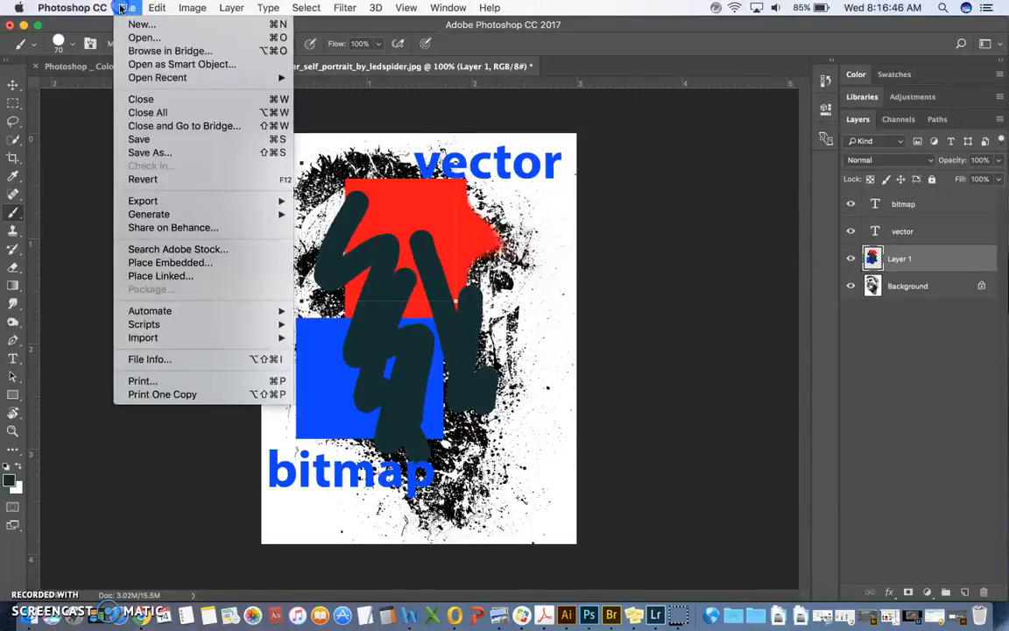
click(140, 155)
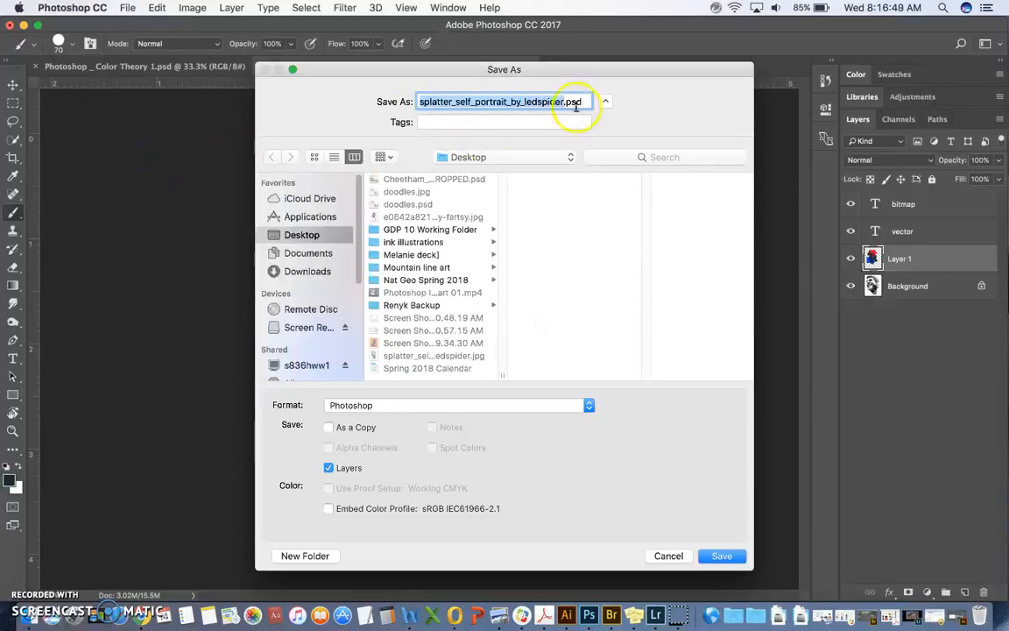
click(569, 102)
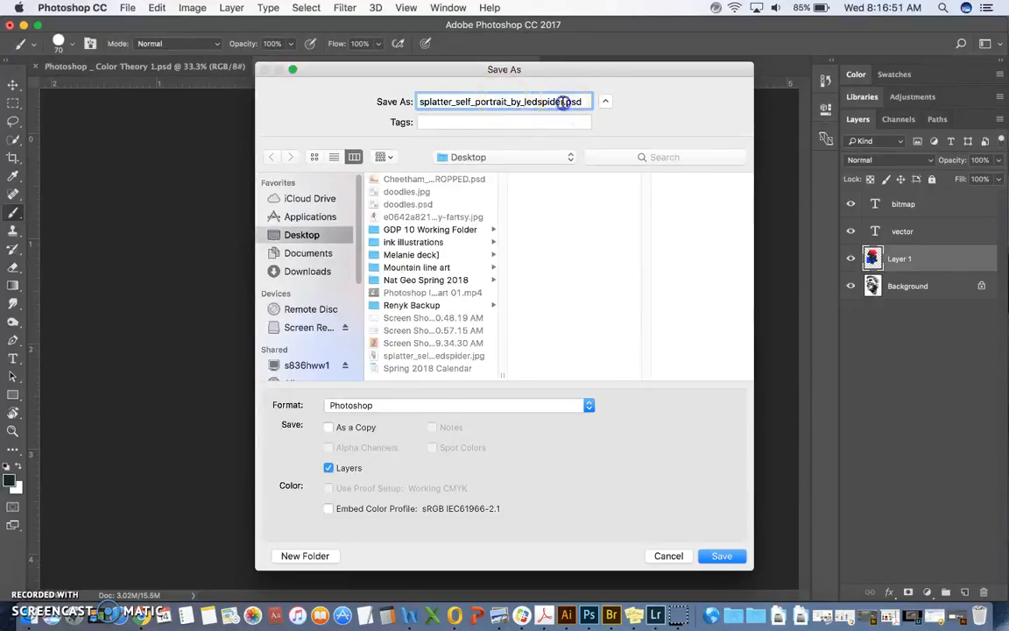
drag(565, 102, 377, 101)
text(last first project)
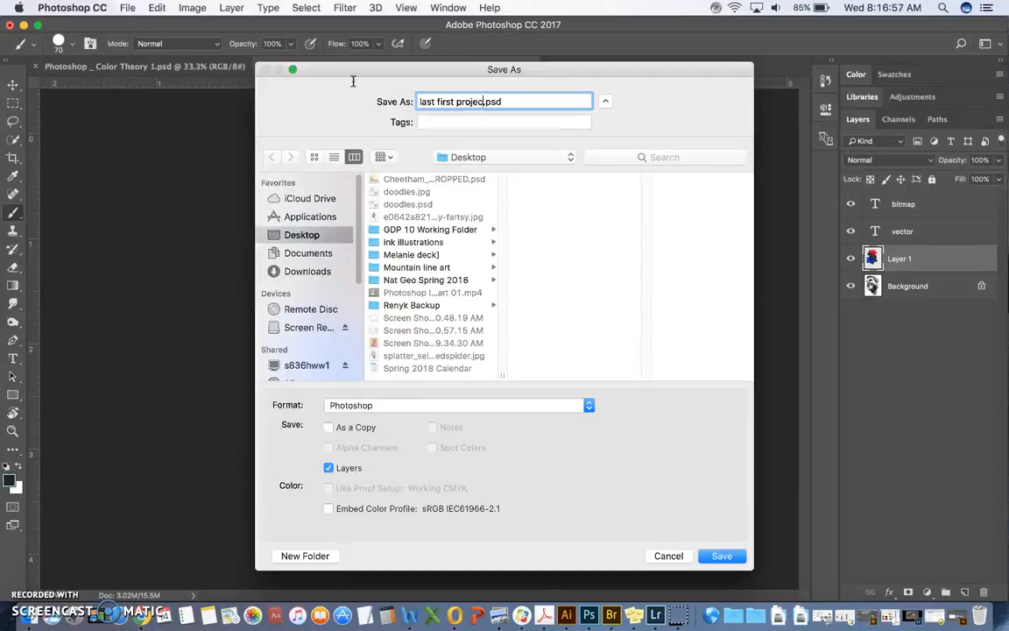
click(720, 555)
click(669, 243)
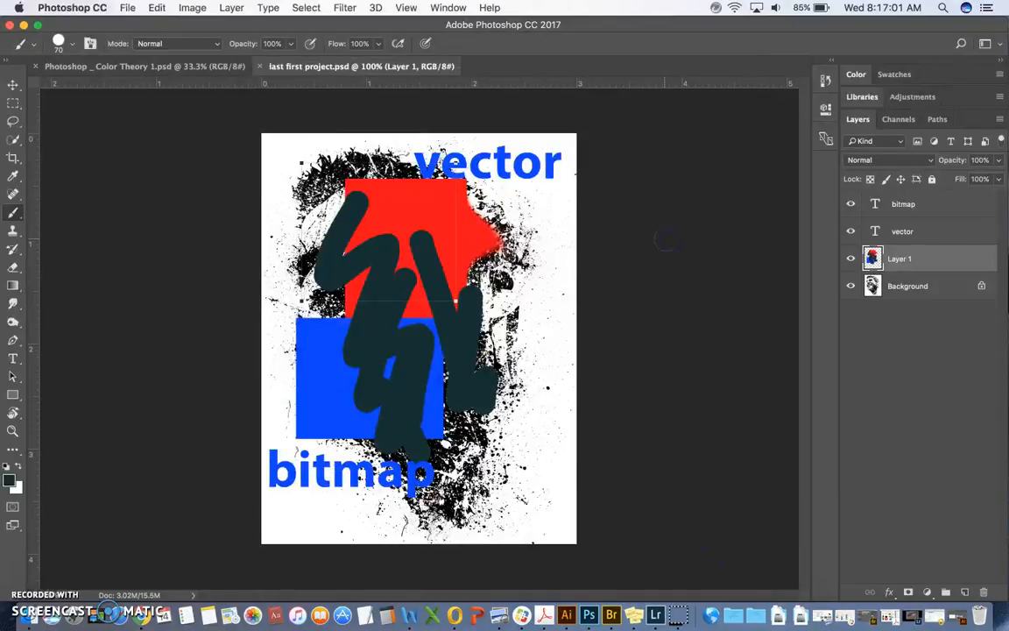
Step: Save another version of the document to the Desktop in JPEG format under the same base name
click(127, 8)
click(159, 153)
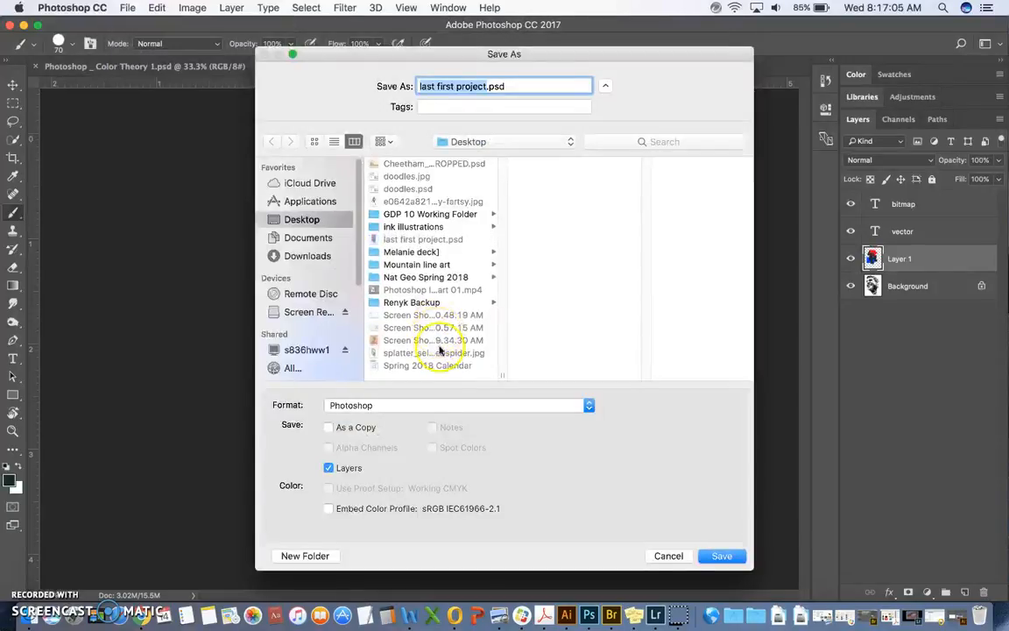
click(430, 405)
click(417, 487)
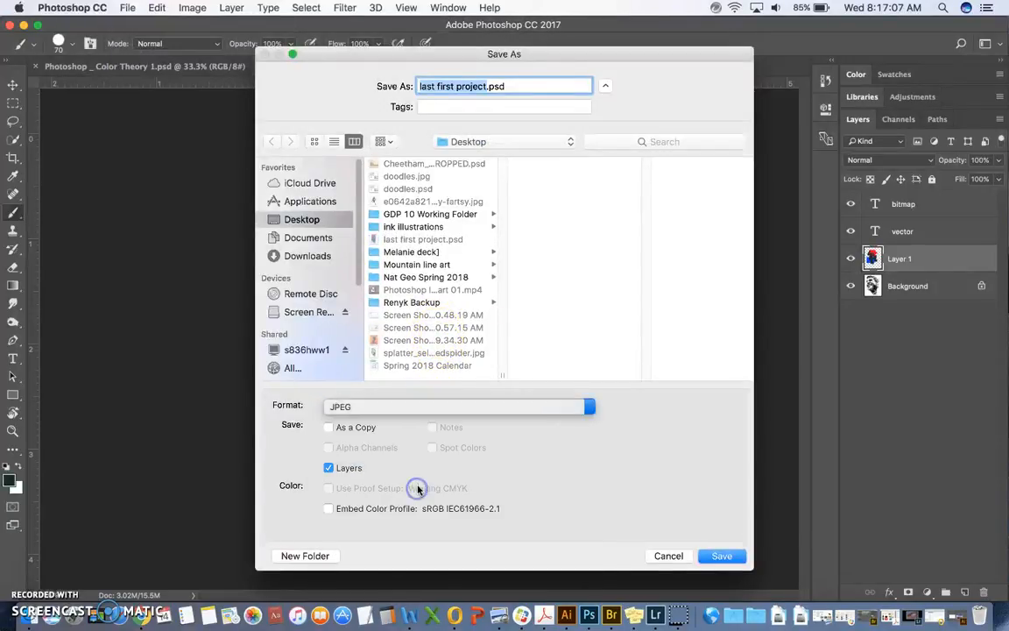
click(706, 554)
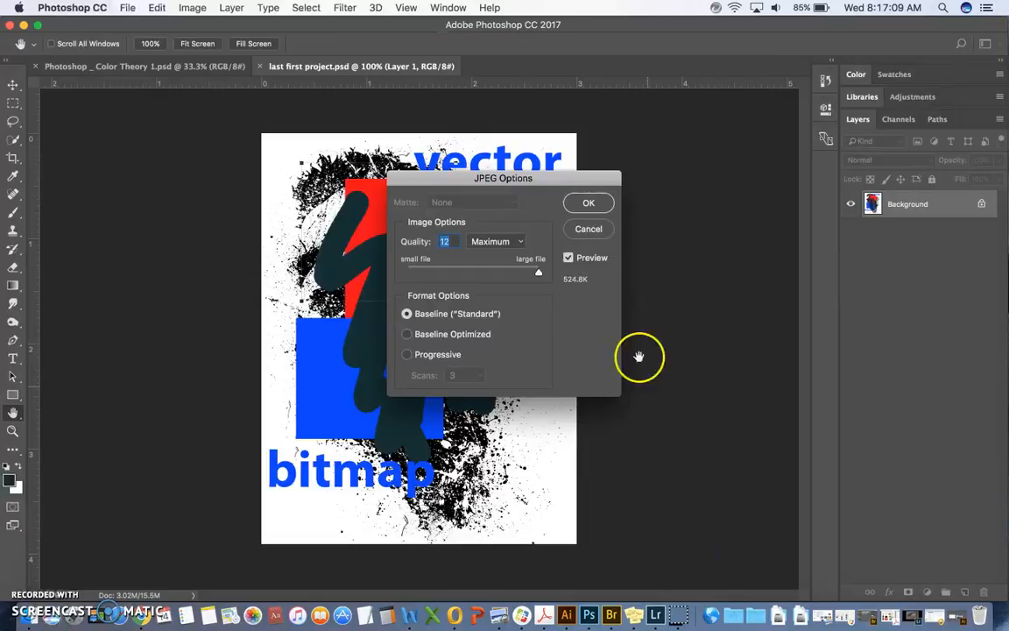
Step: Try a low JPEG quality of 4, return it to 12 (Maximum), and accept the JPEG options with Baseline ("Standard")
drag(519, 179, 553, 163)
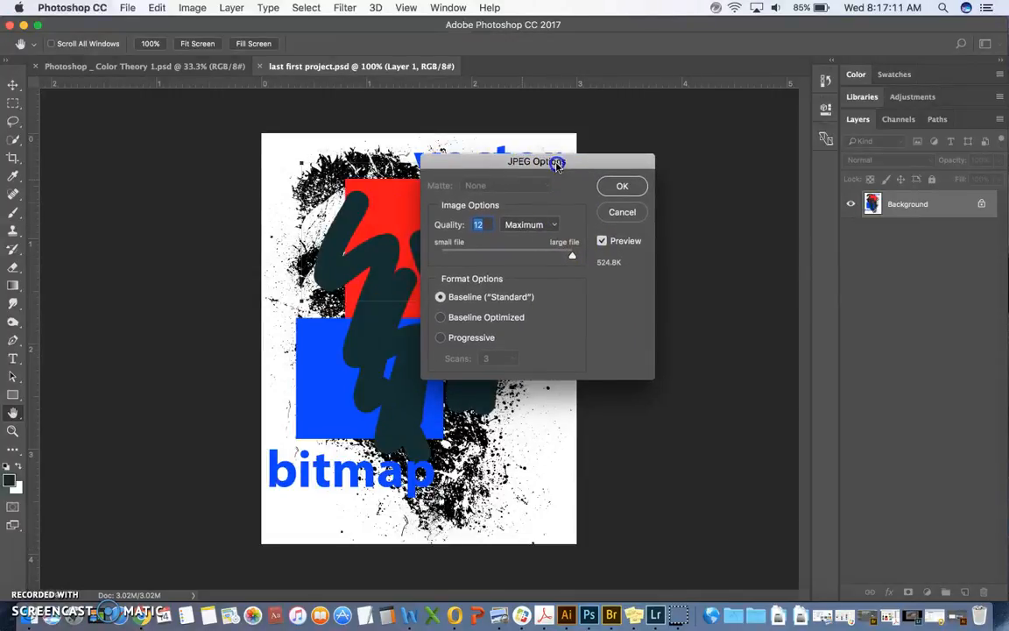
drag(570, 256, 465, 255)
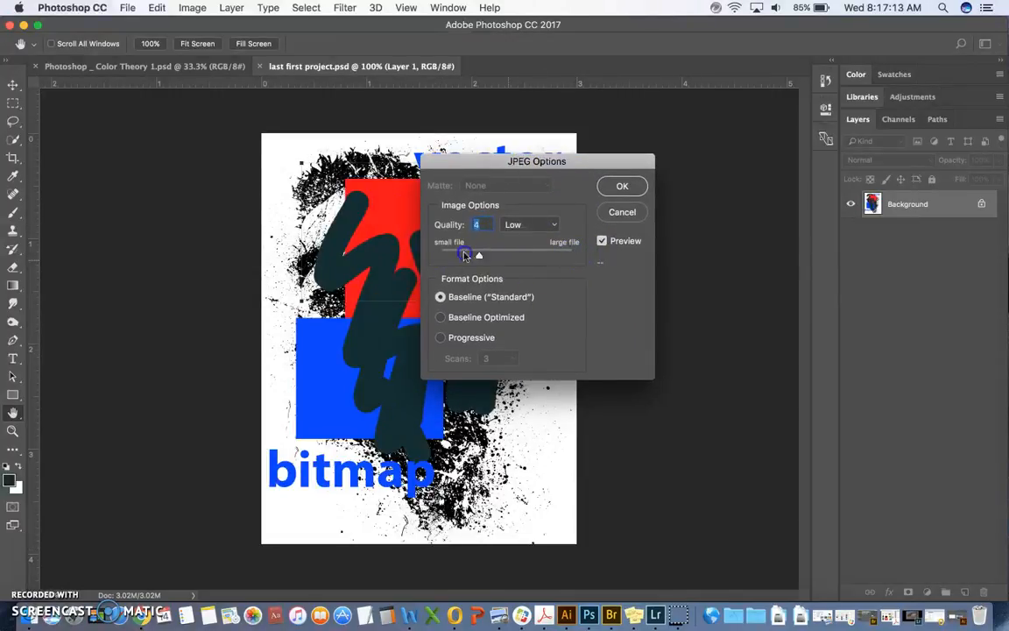
mouse_move(603, 261)
mouse_down()
mouse_move(459, 258)
mouse_move(607, 264)
mouse_up()
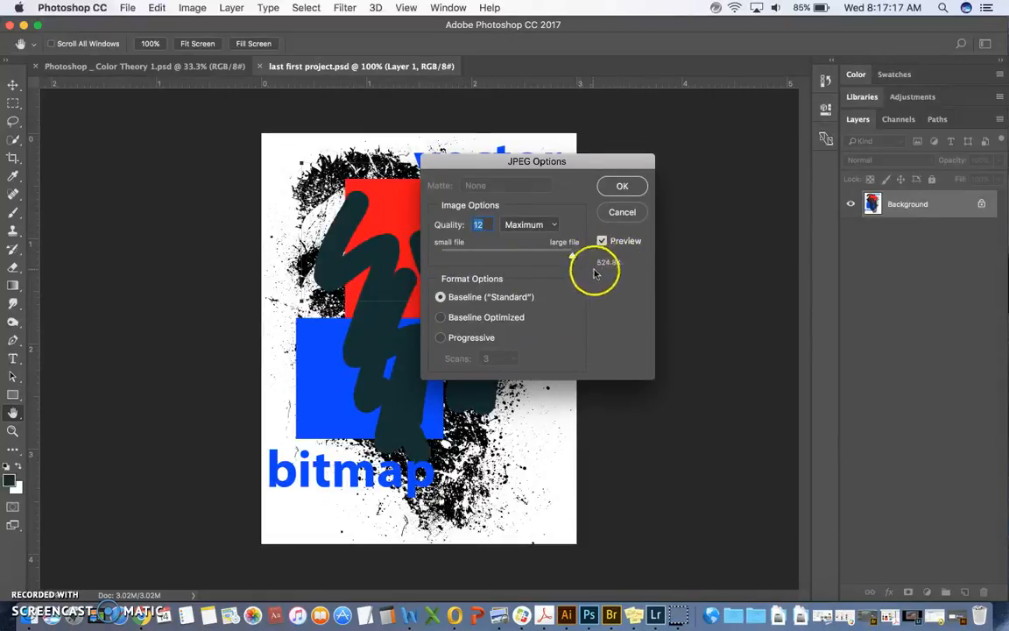
click(603, 279)
click(592, 260)
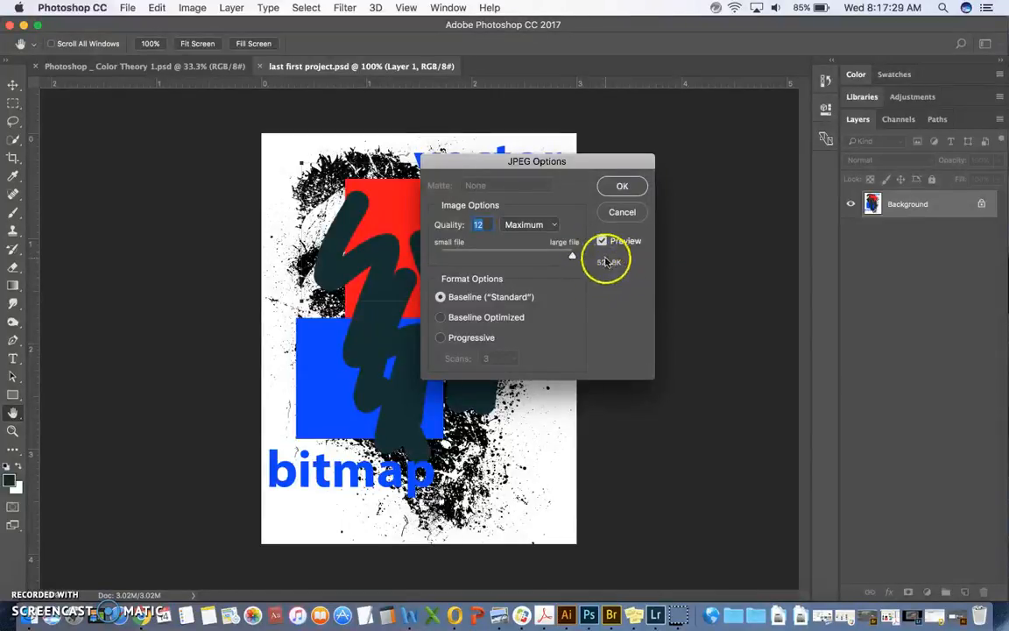
drag(572, 258, 587, 263)
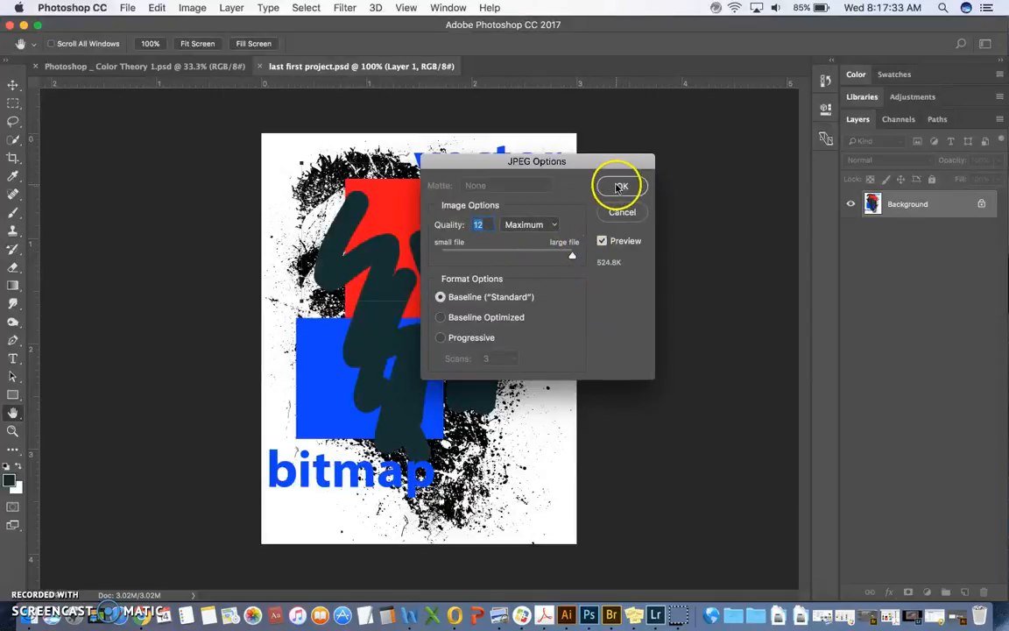
click(620, 187)
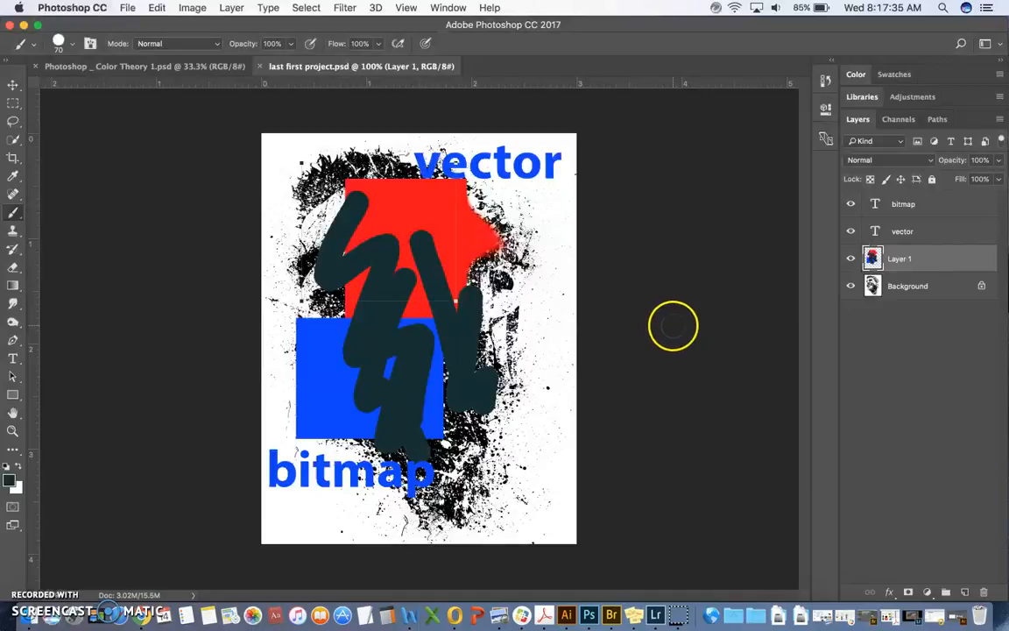
Step: Activate the Move tool
click(15, 85)
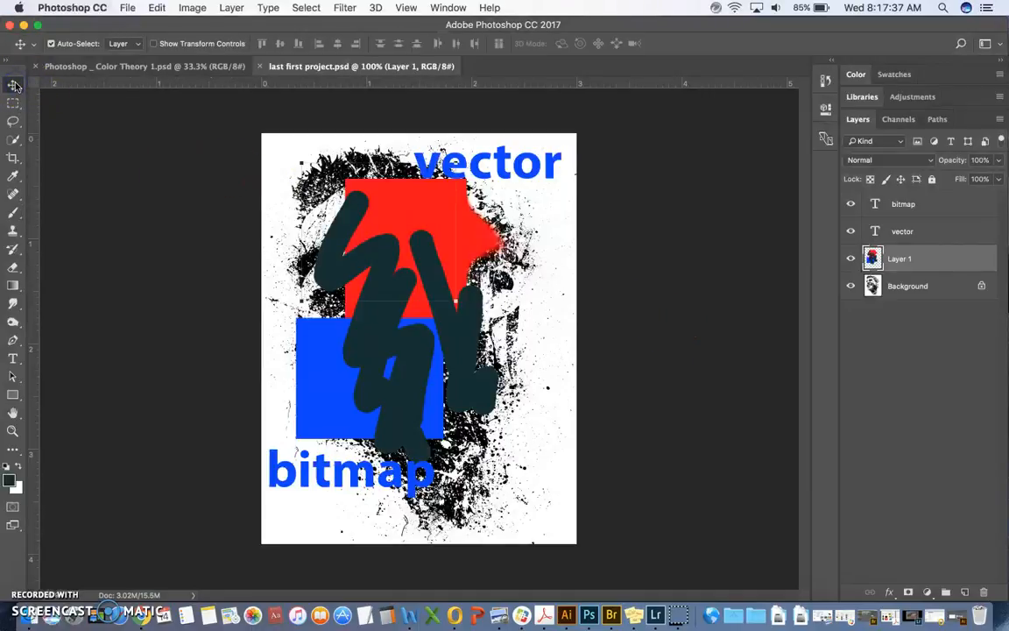